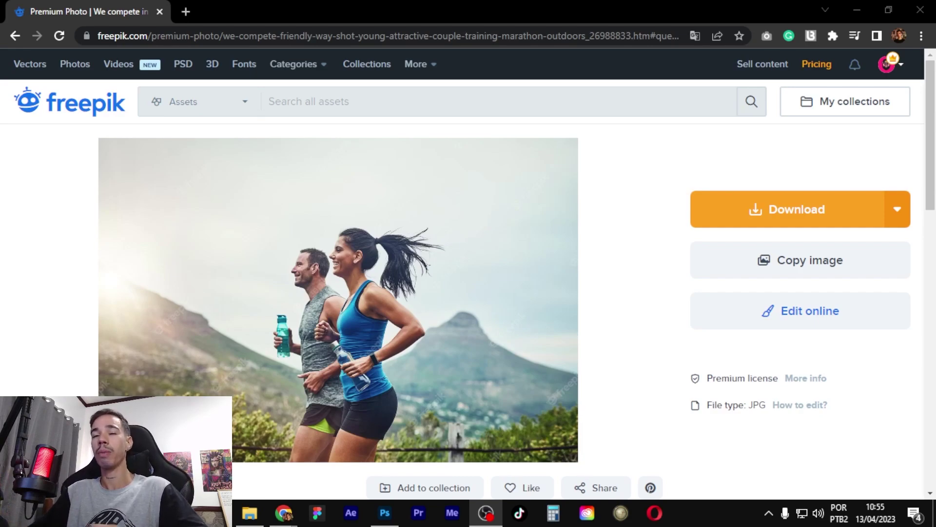
Step: Copy the running-couple photo on the Freepik page in Chrome with Copy image
{"action": "left_click", "coordinate": [291, 481]}
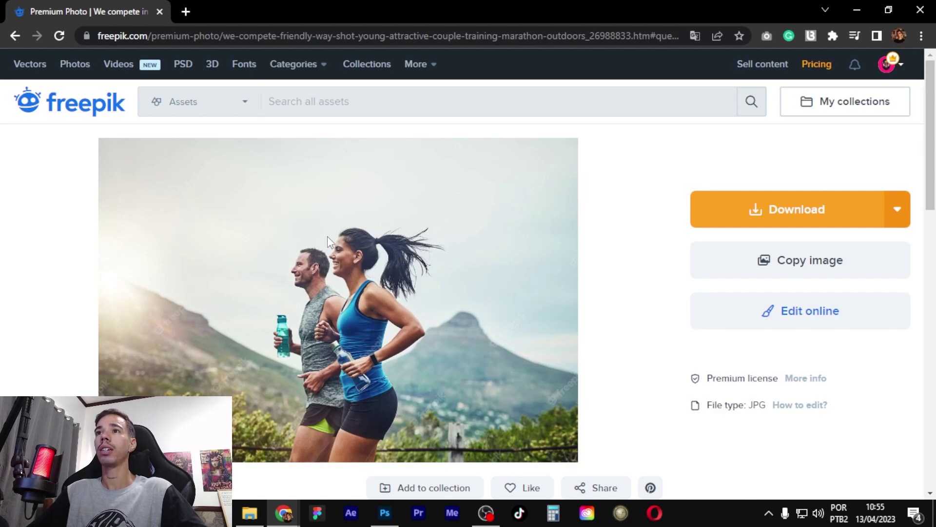
{"action": "right_click", "coordinate": [300, 266]}
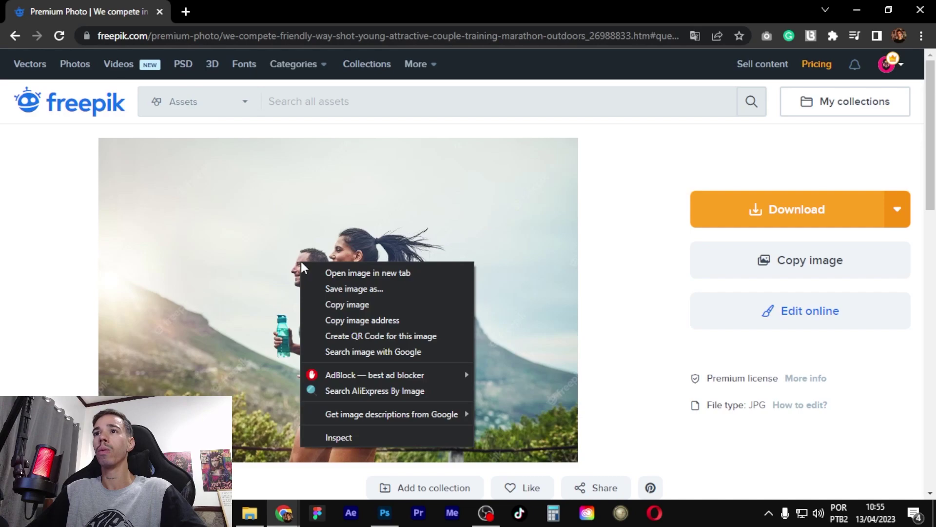
{"action": "left_click", "coordinate": [344, 303]}
{"action": "right_click", "coordinate": [324, 241]}
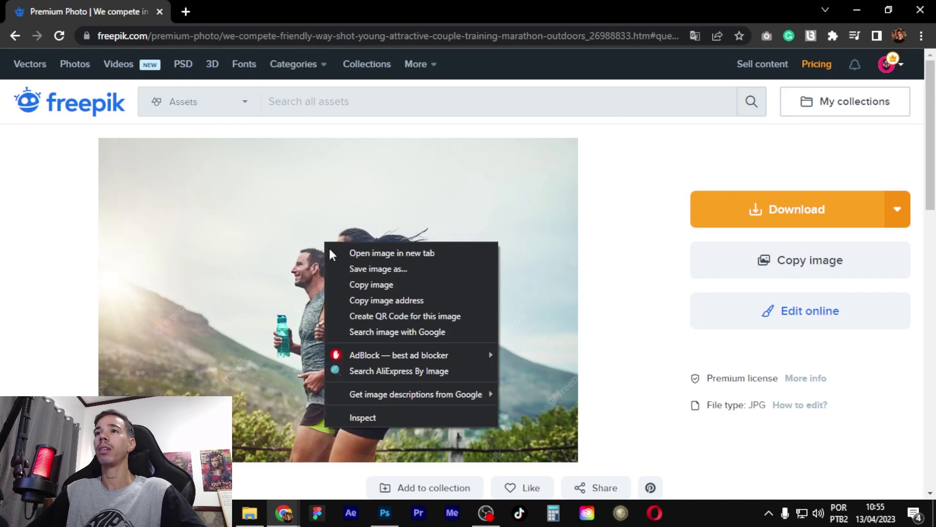
{"action": "left_click", "coordinate": [360, 287]}
Step: Hide the title text layer and create a 1380 × 937 px document from the Clipboard preset
{"action": "left_click", "coordinate": [383, 512]}
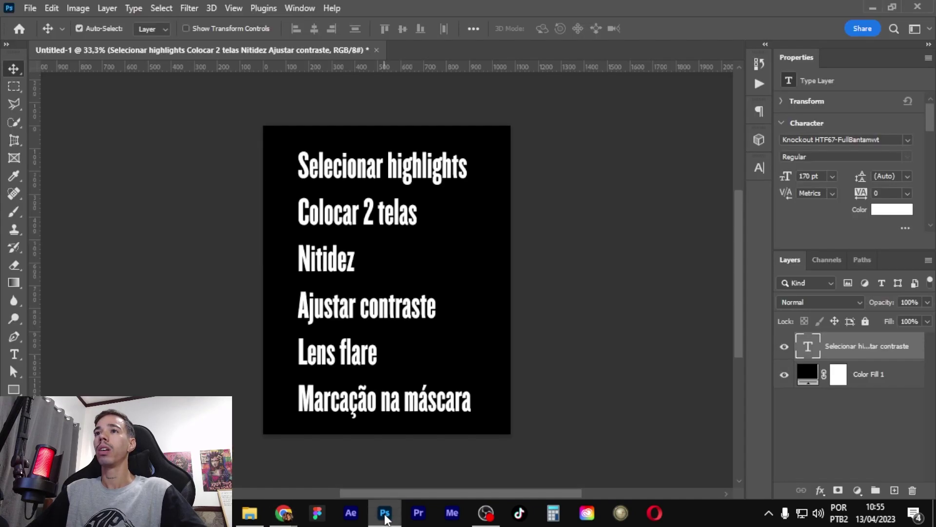
{"action": "left_click", "coordinate": [783, 348]}
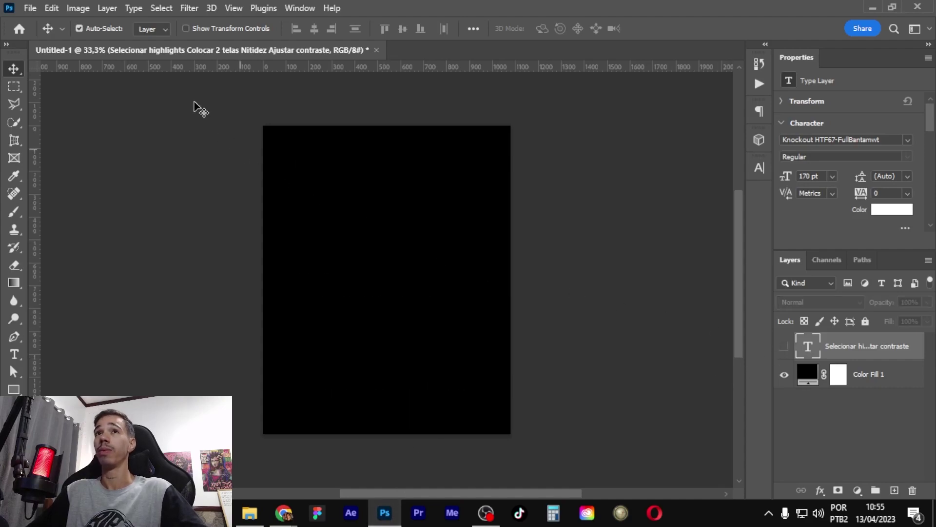
{"action": "left_click", "coordinate": [30, 8]}
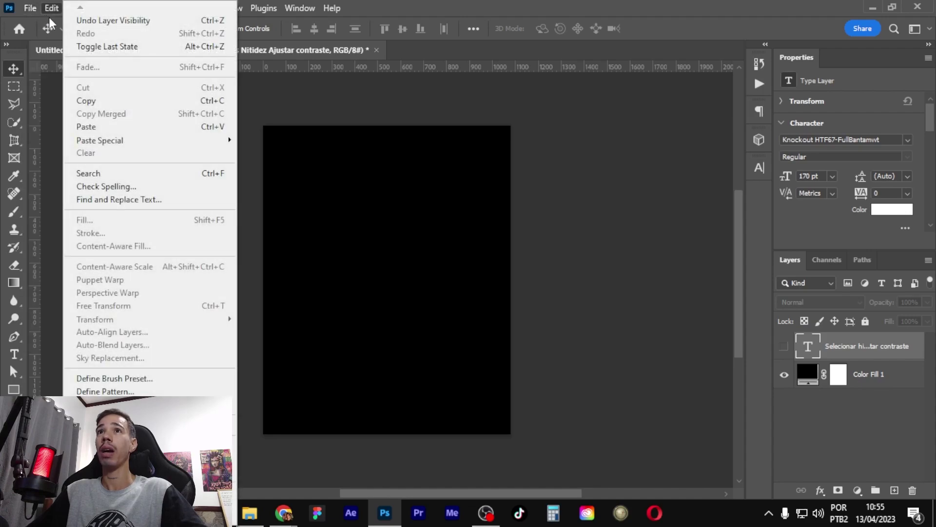
{"action": "left_click", "coordinate": [43, 23]}
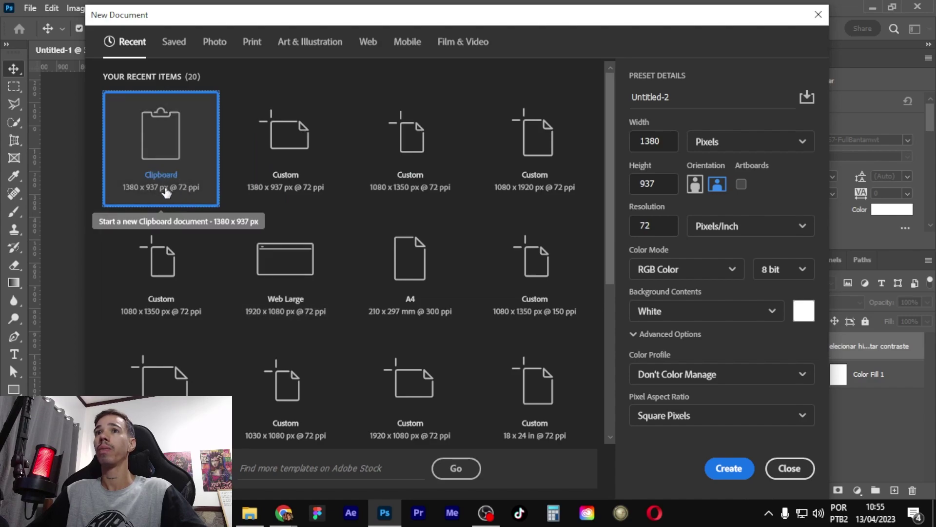
{"action": "left_click", "coordinate": [728, 468]}
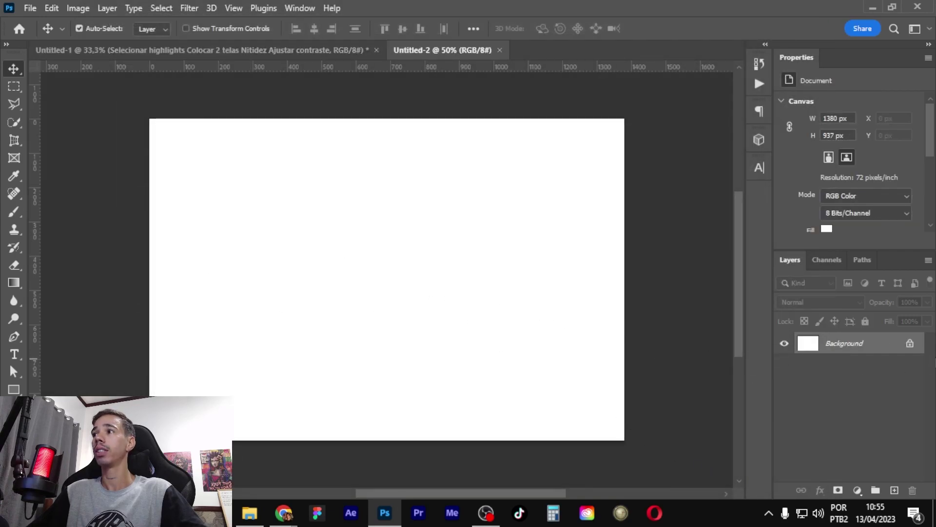
Step: Unlock the Background layer, paste the running-couple photo as a new layer, and show both layers
{"action": "left_click", "coordinate": [910, 344]}
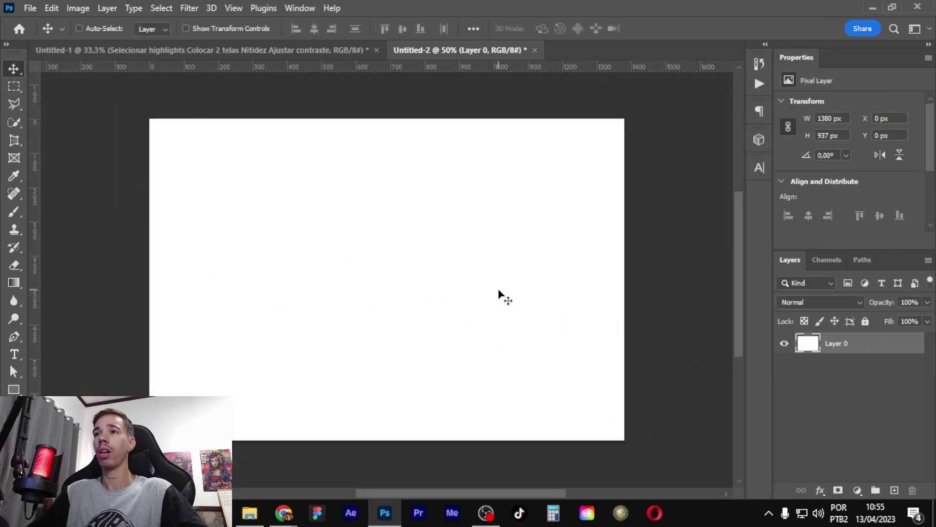
{"action": "key", "text": "ctrl+v"}
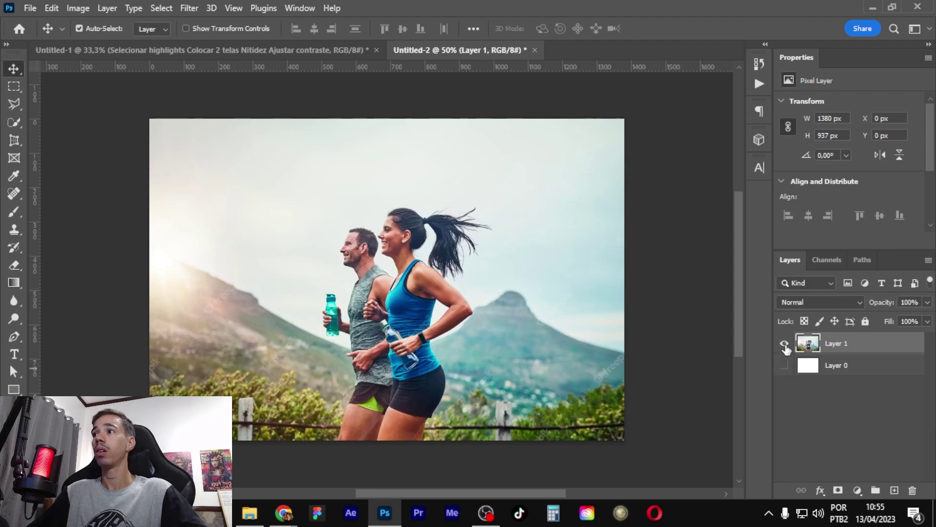
{"action": "left_click", "coordinate": [784, 365]}
{"action": "left_click", "coordinate": [784, 343]}
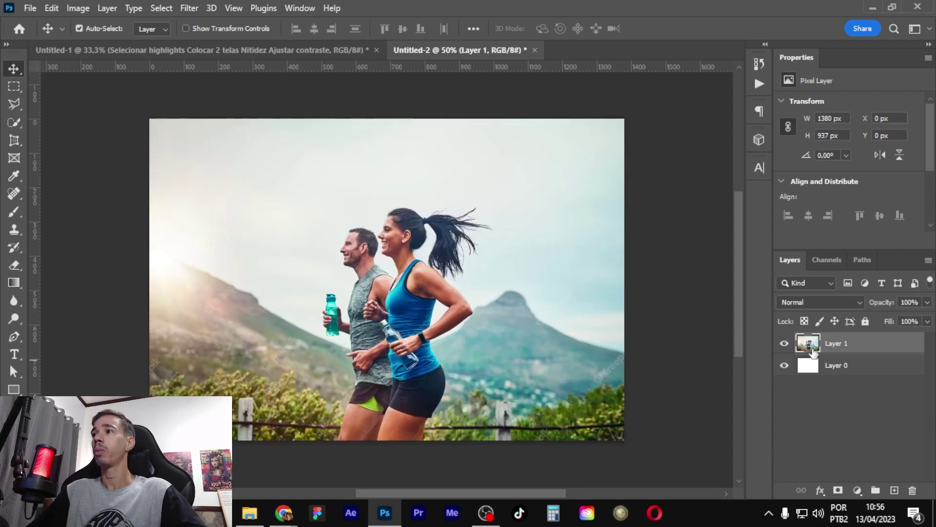
{"action": "left_click", "coordinate": [823, 403]}
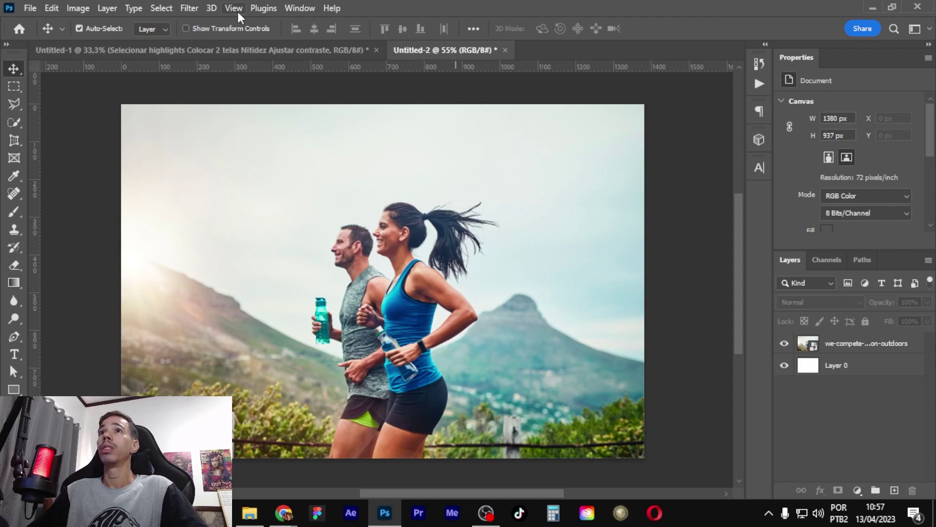
Step: Open a second window of Untitled-2 via Window > Arrange > New Window
{"action": "left_click", "coordinate": [297, 9]}
{"action": "mouse_move", "coordinate": [351, 20]}
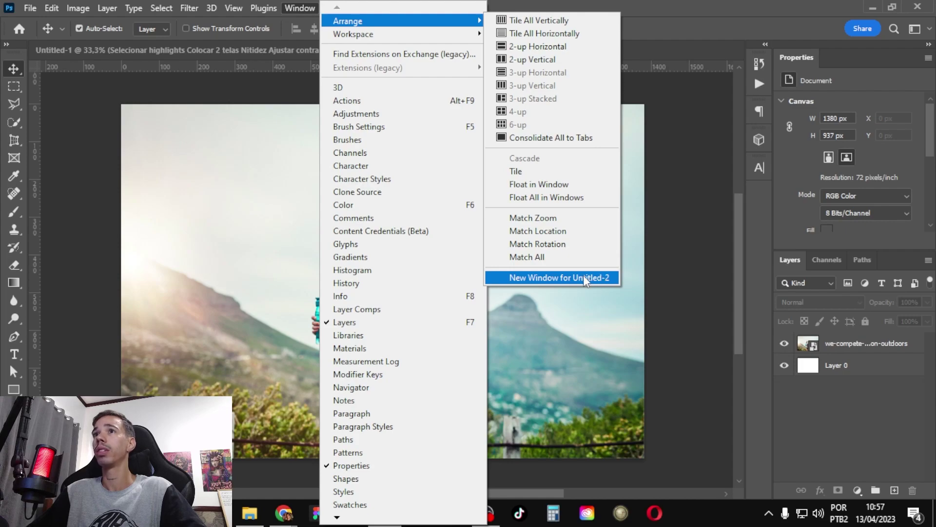
{"action": "left_click", "coordinate": [591, 279]}
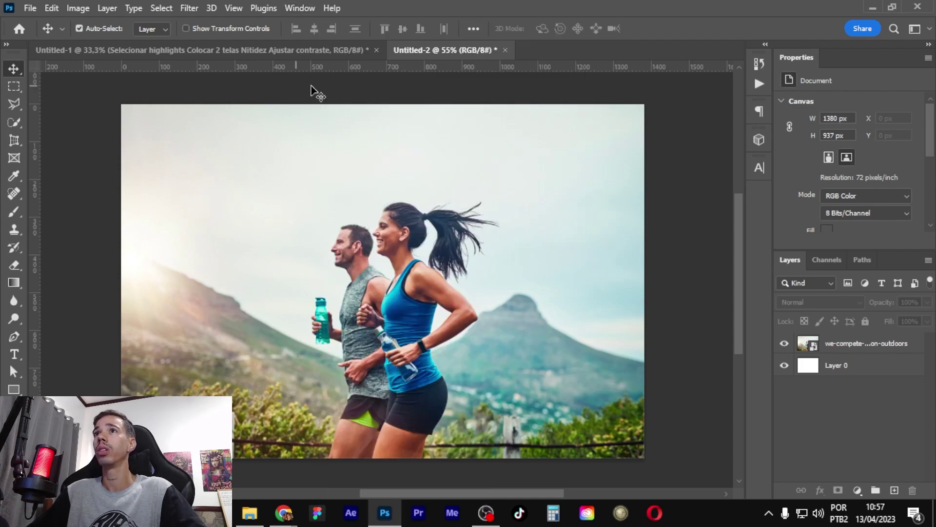
{"action": "left_click", "coordinate": [313, 9]}
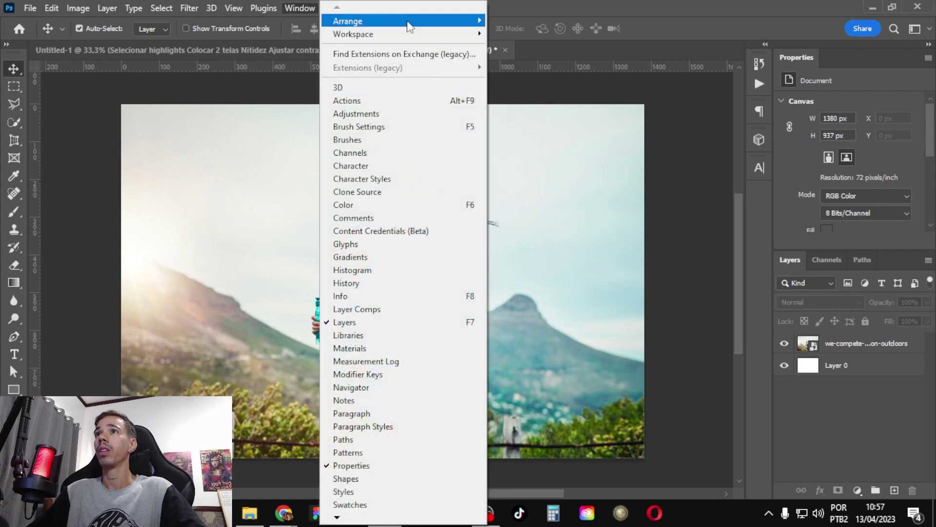
{"action": "left_click", "coordinate": [578, 277]}
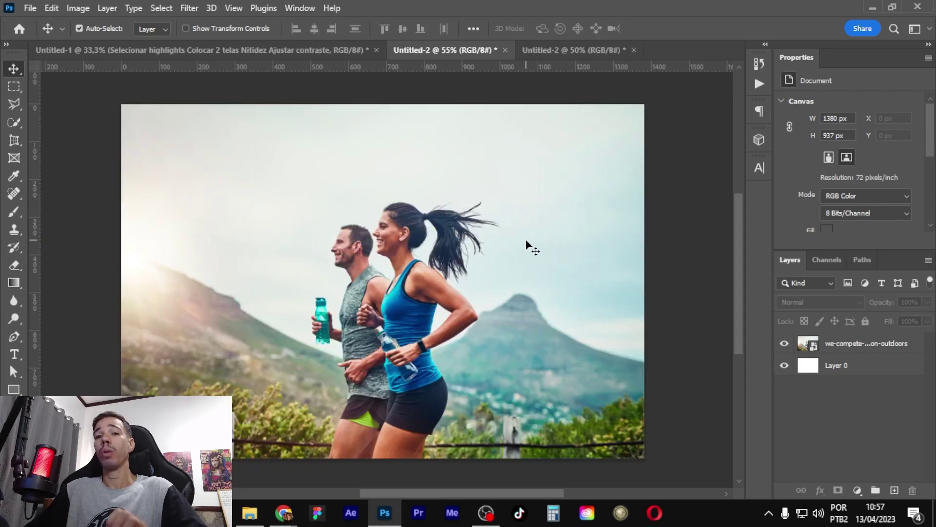
Step: Switch between the two document tabs, then arrange them 2-up Vertical
{"action": "left_click", "coordinate": [550, 51]}
{"action": "left_click", "coordinate": [468, 51]}
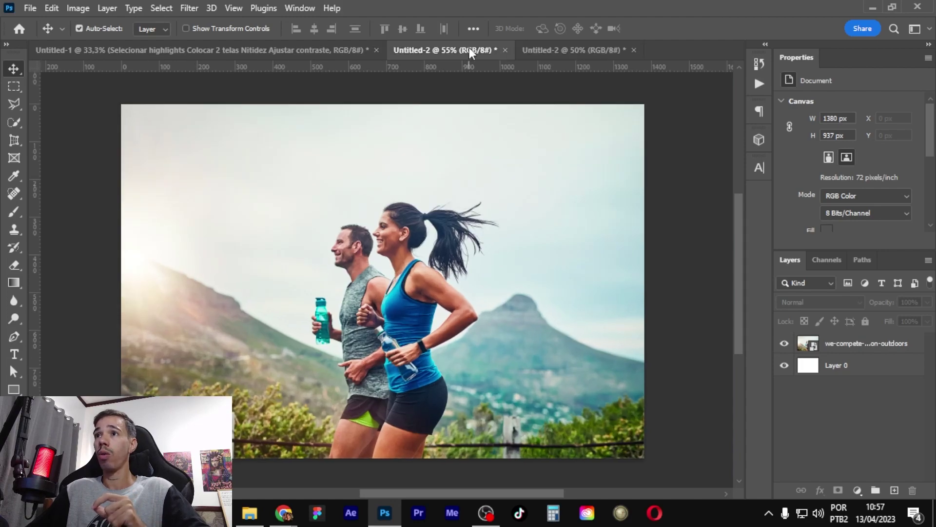
{"action": "left_click", "coordinate": [556, 52]}
{"action": "left_click", "coordinate": [476, 57]}
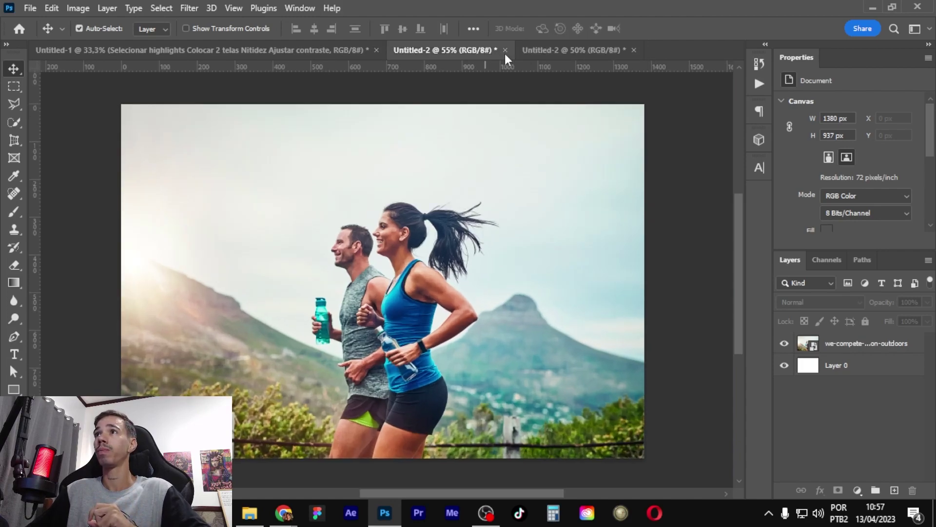
{"action": "left_click", "coordinate": [536, 57]}
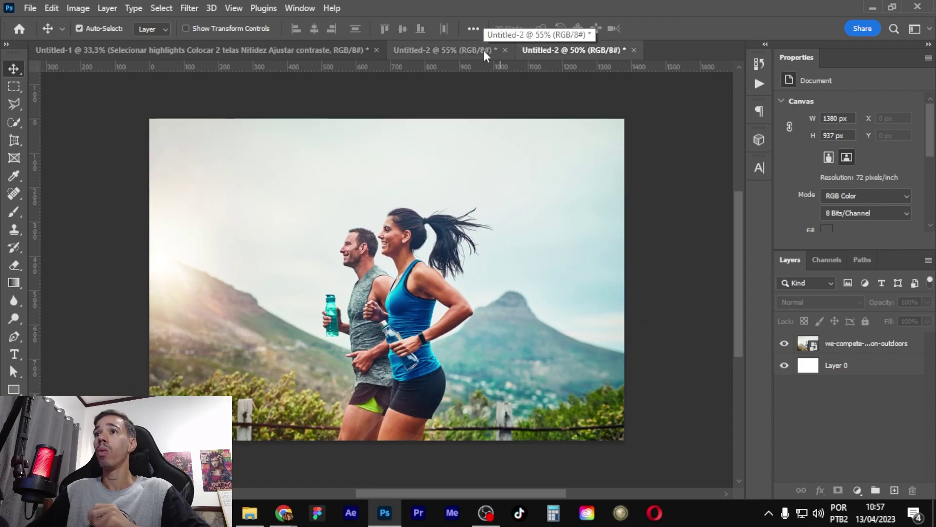
{"action": "left_click", "coordinate": [485, 52]}
{"action": "left_click", "coordinate": [547, 53]}
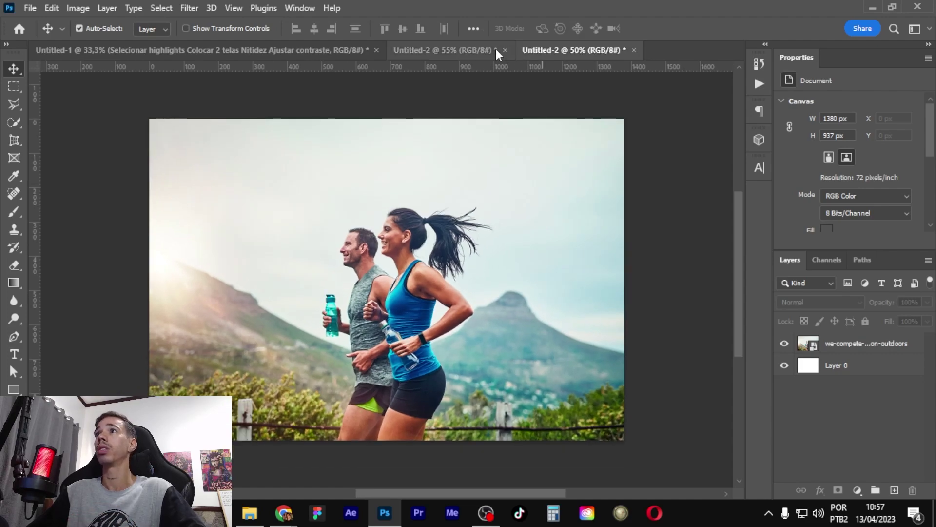
{"action": "left_click", "coordinate": [491, 53]}
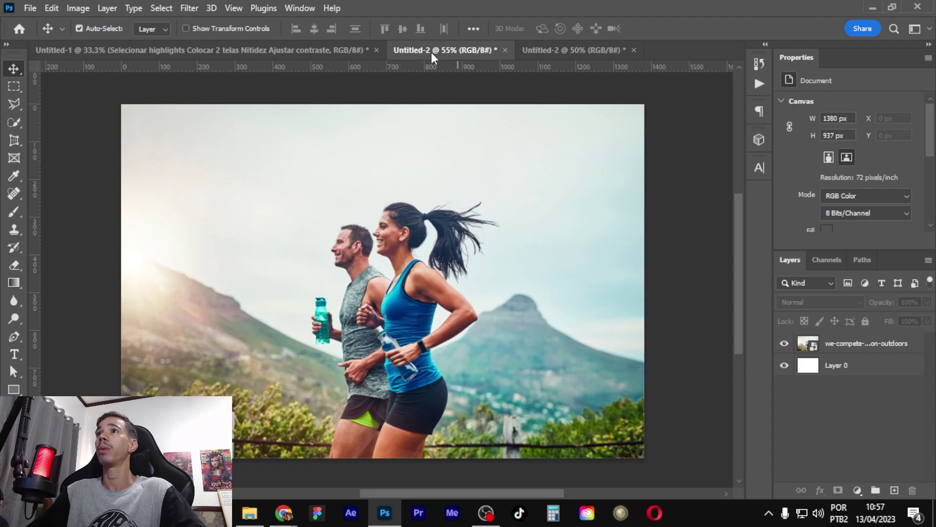
{"action": "left_click", "coordinate": [310, 9]}
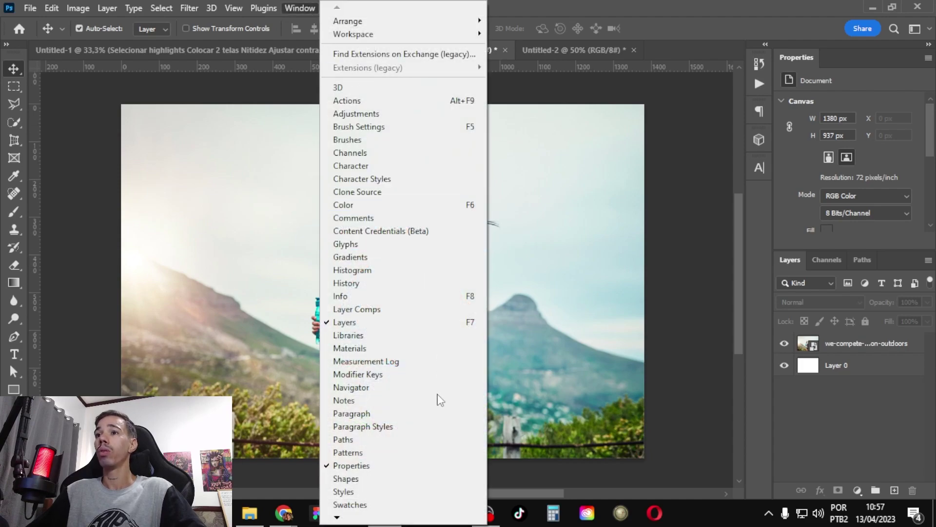
{"action": "mouse_move", "coordinate": [381, 21]}
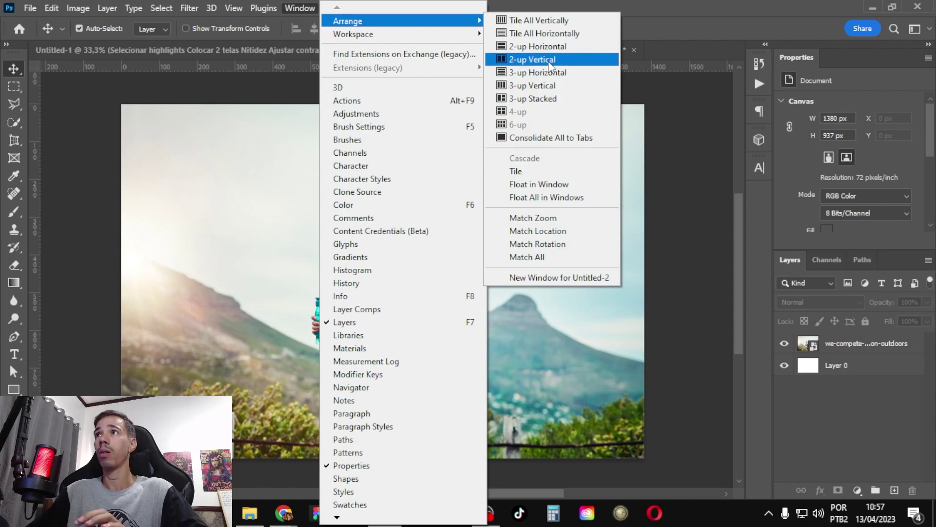
{"action": "left_click", "coordinate": [549, 65]}
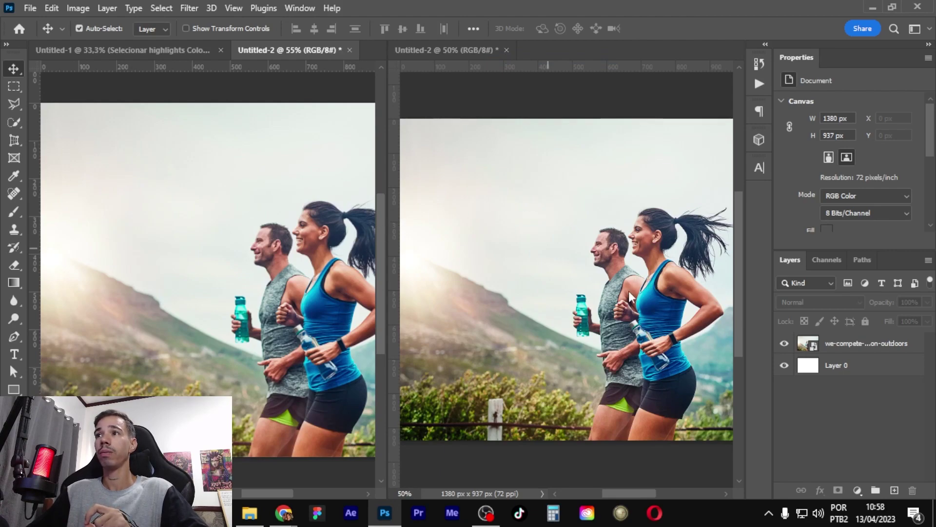
Step: Zoom the right view out to the full photo and the left view in on the couple's faces
{"action": "left_click", "coordinate": [602, 293]}
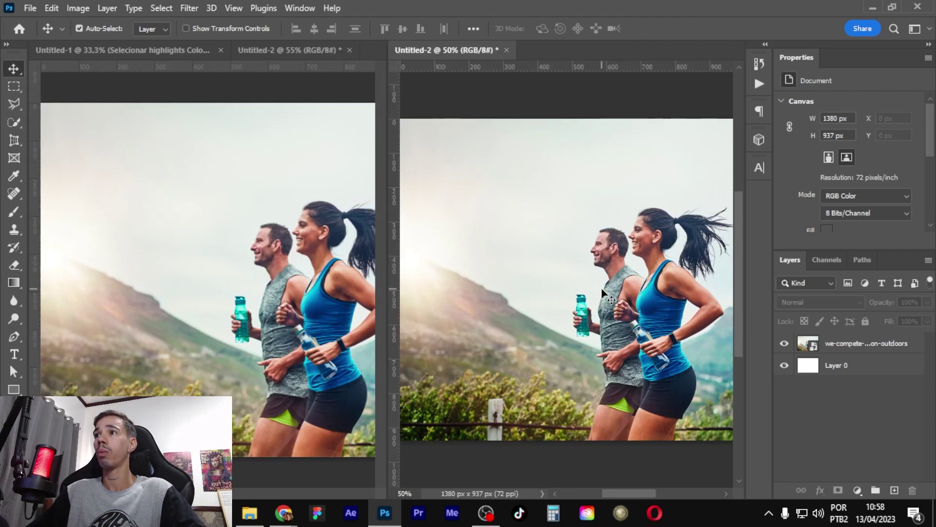
{"action": "scroll", "coordinate": [599, 293], "scroll_direction": "down", "scroll_amount": 1}
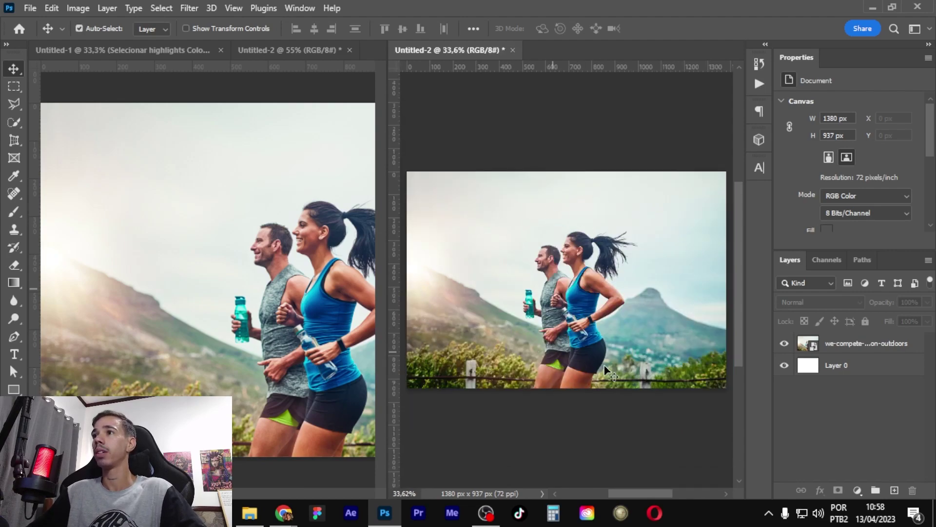
{"action": "left_click", "coordinate": [325, 285]}
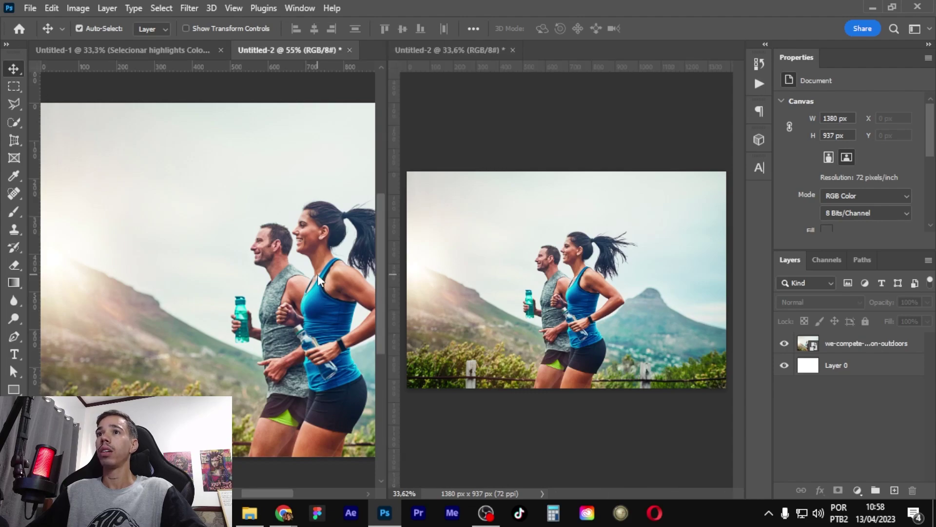
{"action": "scroll", "coordinate": [322, 283], "scroll_direction": "up", "scroll_amount": 3}
{"action": "scroll", "coordinate": [321, 281], "scroll_direction": "up", "scroll_amount": 3}
{"action": "scroll", "coordinate": [318, 278], "scroll_direction": "up", "scroll_amount": 3}
{"action": "scroll", "coordinate": [312, 244], "scroll_direction": "down", "scroll_amount": 3}
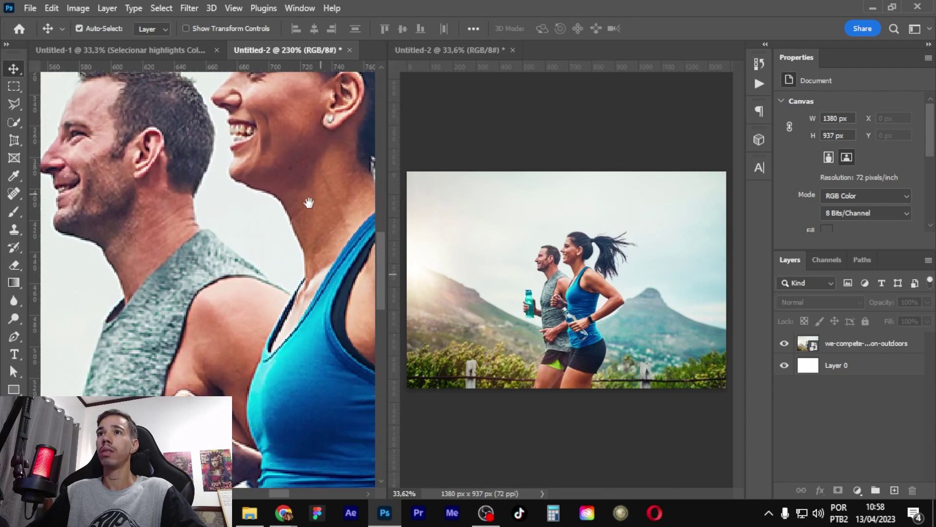
{"action": "scroll", "coordinate": [256, 297], "scroll_direction": "up", "scroll_amount": 2}
{"action": "scroll", "coordinate": [256, 293], "scroll_direction": "up", "scroll_amount": 2}
{"action": "scroll", "coordinate": [254, 233], "scroll_direction": "up", "scroll_amount": 2}
{"action": "scroll", "coordinate": [253, 233], "scroll_direction": "down", "scroll_amount": 1}
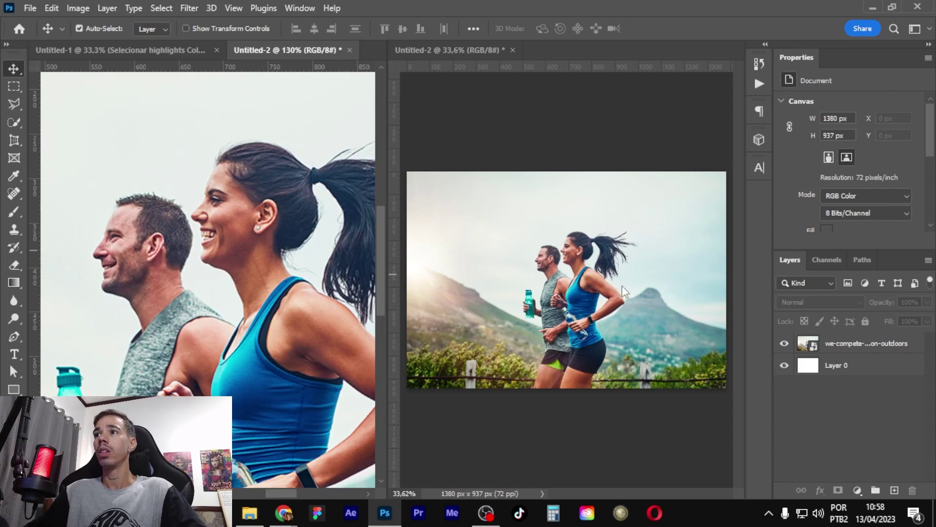
{"action": "left_click", "coordinate": [217, 283]}
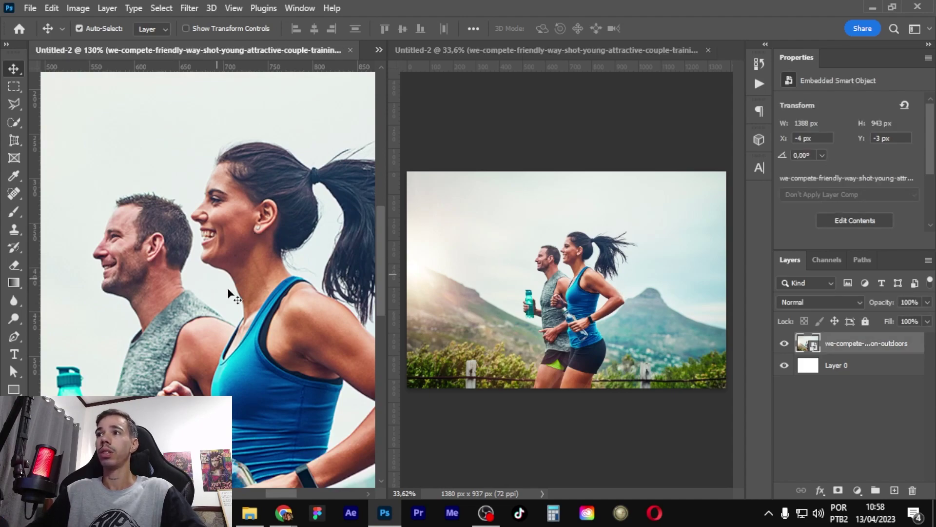
Step: Add an empty layer above the photo and set the brush to 100% opacity, about 6 px
{"action": "left_click", "coordinate": [14, 211]}
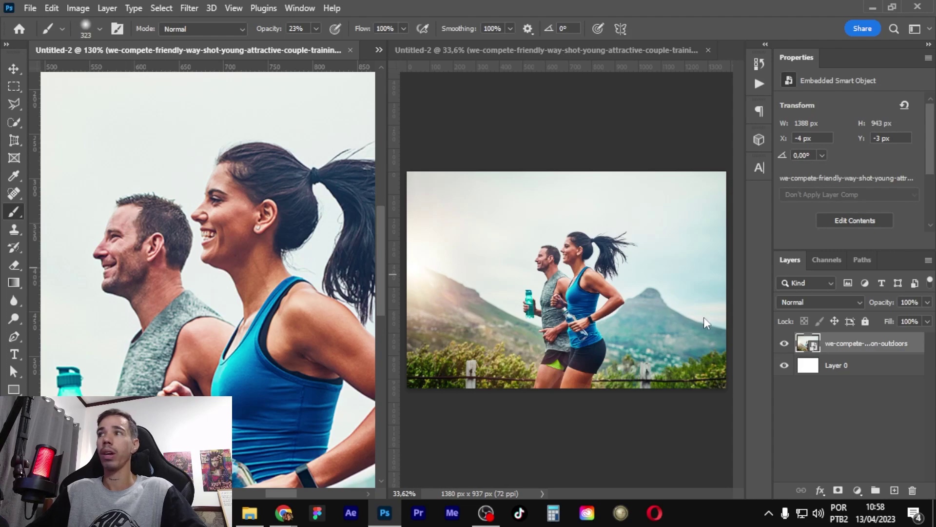
{"action": "left_click", "coordinate": [894, 489]}
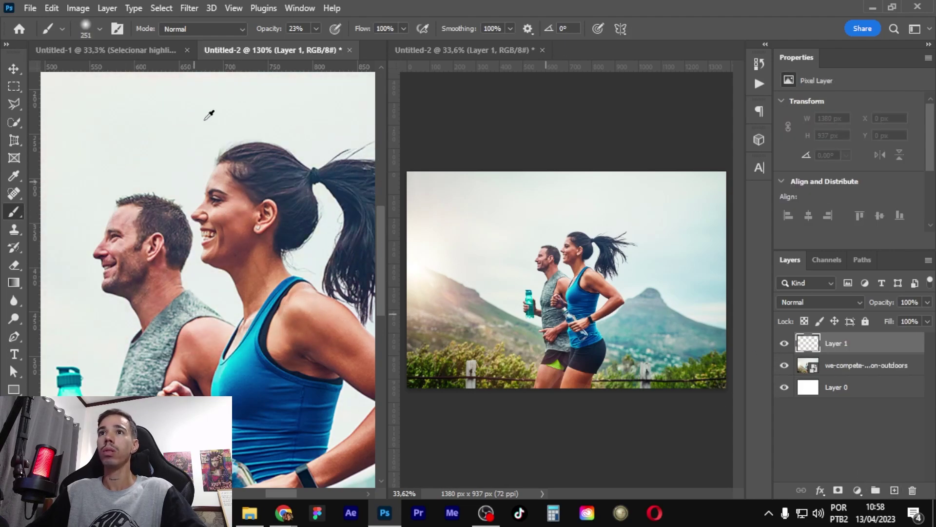
{"action": "left_click_drag", "start_coordinate": [316, 28], "coordinate": [418, 52]}
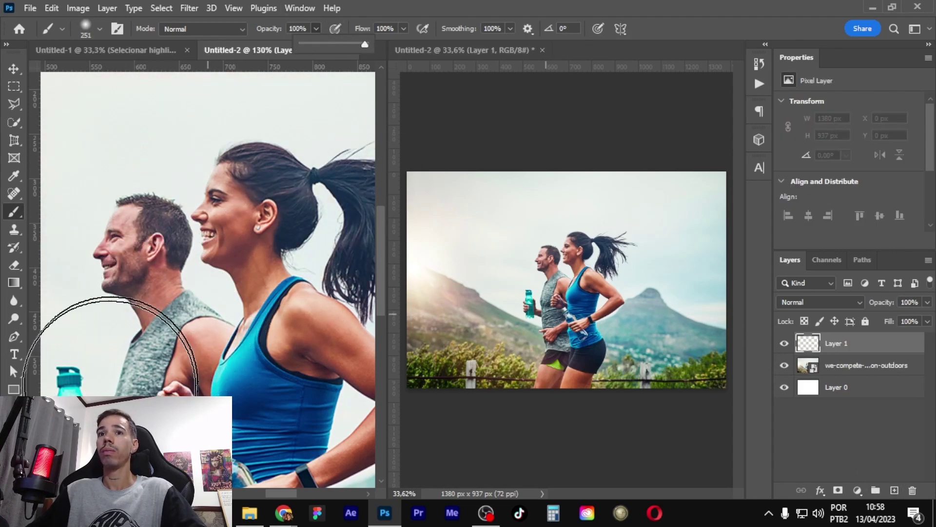
{"action": "left_click_drag", "start_coordinate": [194, 290], "coordinate": [166, 290]}
{"action": "left_click_drag", "start_coordinate": [190, 237], "coordinate": [181, 236]}
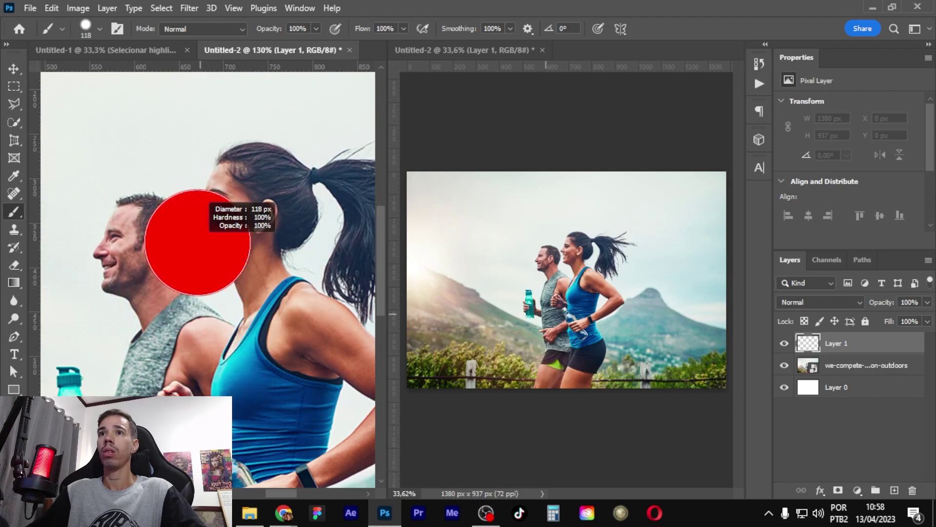
{"action": "left_click_drag", "start_coordinate": [230, 209], "coordinate": [192, 218]}
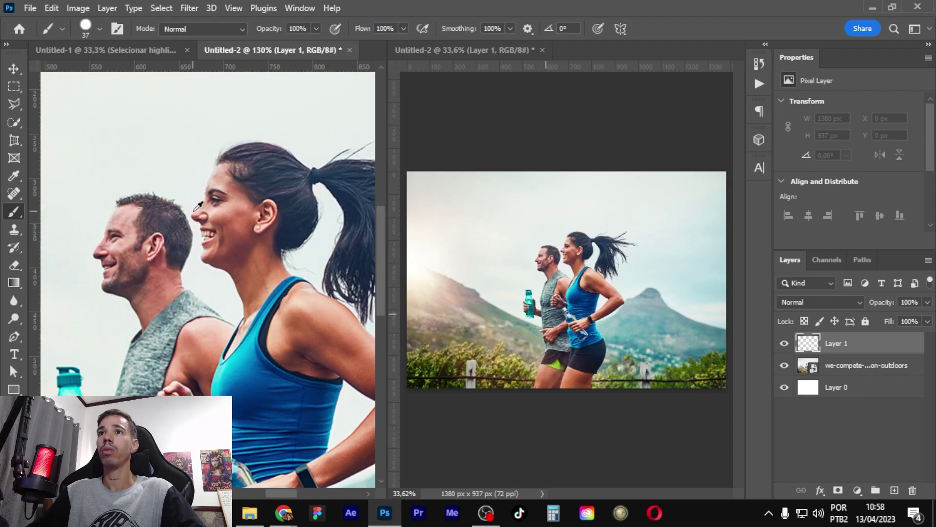
{"action": "scroll", "coordinate": [278, 236], "scroll_direction": "up", "scroll_amount": 3}
{"action": "left_click_drag", "start_coordinate": [278, 236], "coordinate": [262, 249]}
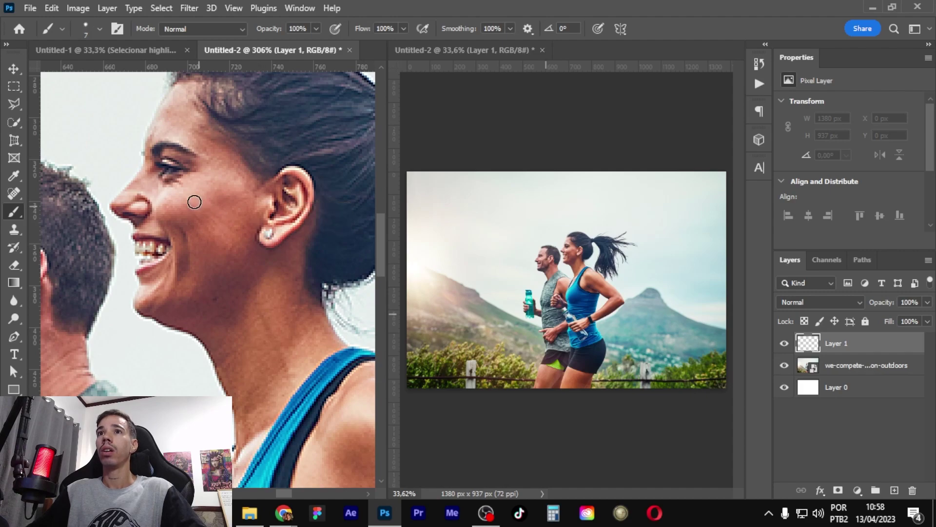
Step: Paint a small brown dot on the woman's cheek and zoom in to check it
{"action": "left_click_drag", "start_coordinate": [193, 201], "coordinate": [186, 199]}
{"action": "left_click", "coordinate": [185, 199]}
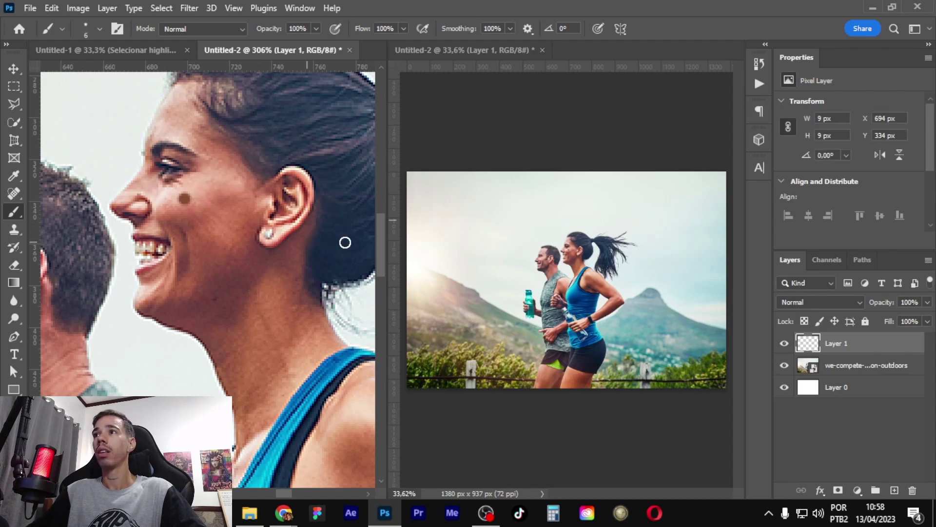
{"action": "key", "text": "ctrl+plus"}
{"action": "key", "text": "ctrl+minus"}
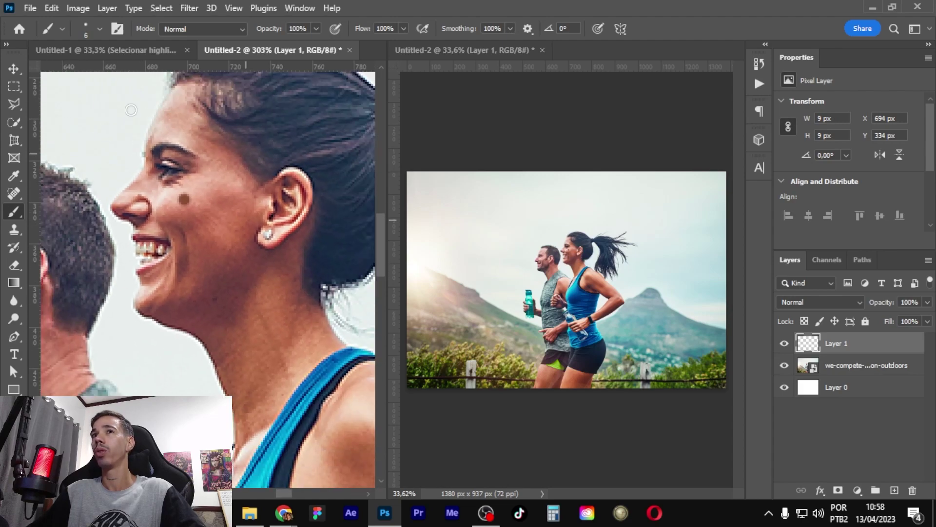
Step: Adjust the left view's zoom and switch between the Move and Brush tools
{"action": "key", "text": "v"}
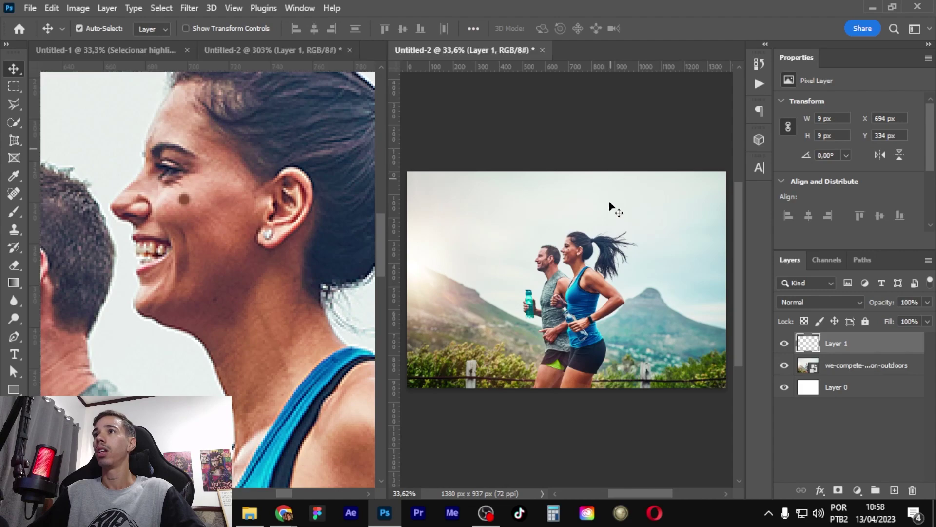
{"action": "scroll", "coordinate": [571, 257], "scroll_direction": "up", "scroll_amount": 3}
{"action": "scroll", "coordinate": [571, 257], "scroll_direction": "up", "scroll_amount": 3}
{"action": "scroll", "coordinate": [571, 258], "scroll_direction": "up", "scroll_amount": 3}
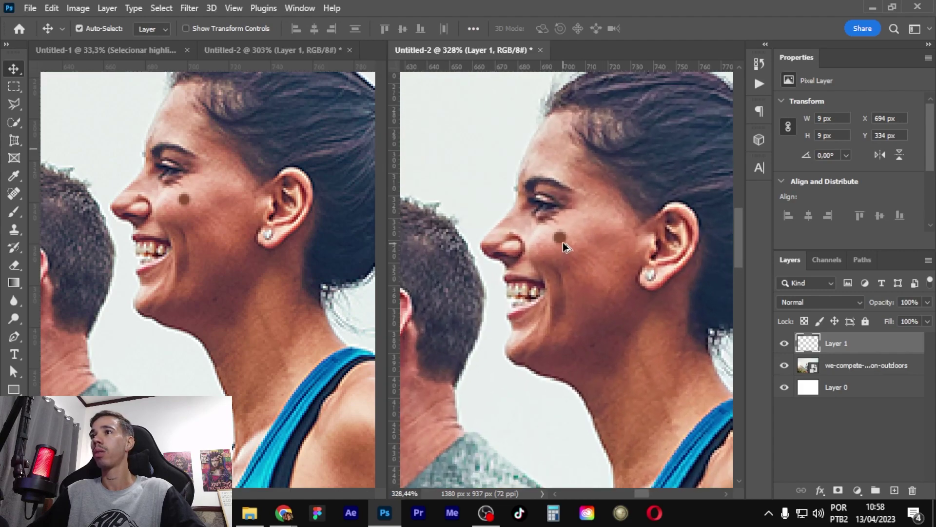
{"action": "scroll", "coordinate": [566, 247], "scroll_direction": "down", "scroll_amount": 3}
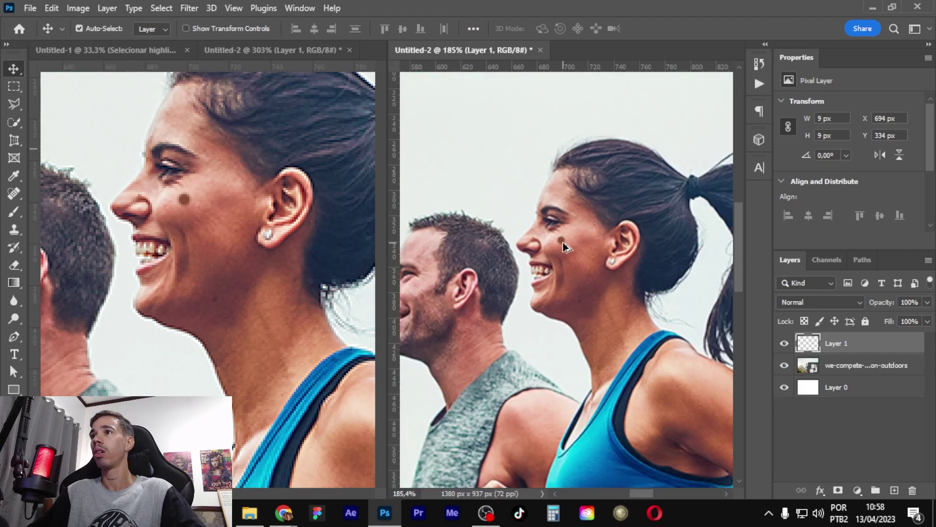
{"action": "left_click", "coordinate": [21, 210]}
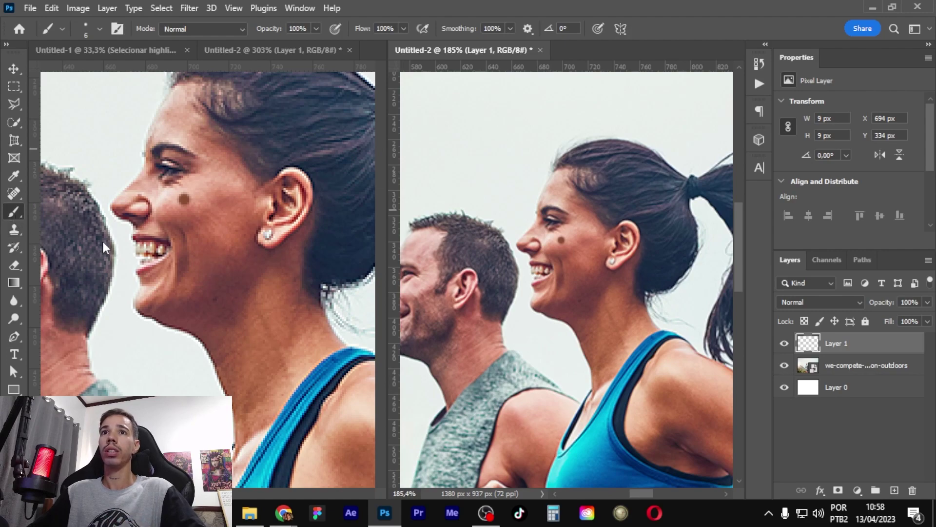
{"action": "left_click", "coordinate": [254, 259]}
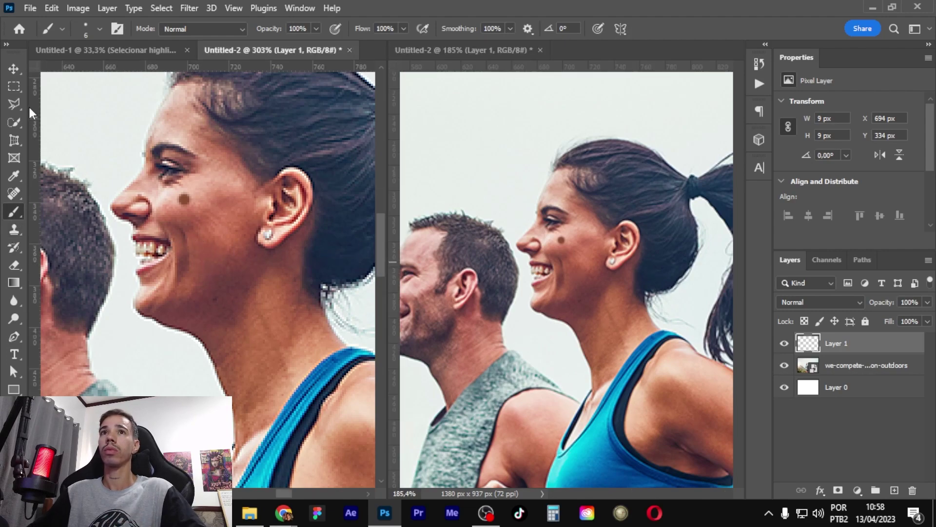
Step: Outline the teeth with the Polygonal Lasso, dismiss the empty-selection error, and select the photo layer
{"action": "left_click", "coordinate": [14, 122]}
{"action": "left_click", "coordinate": [19, 107]}
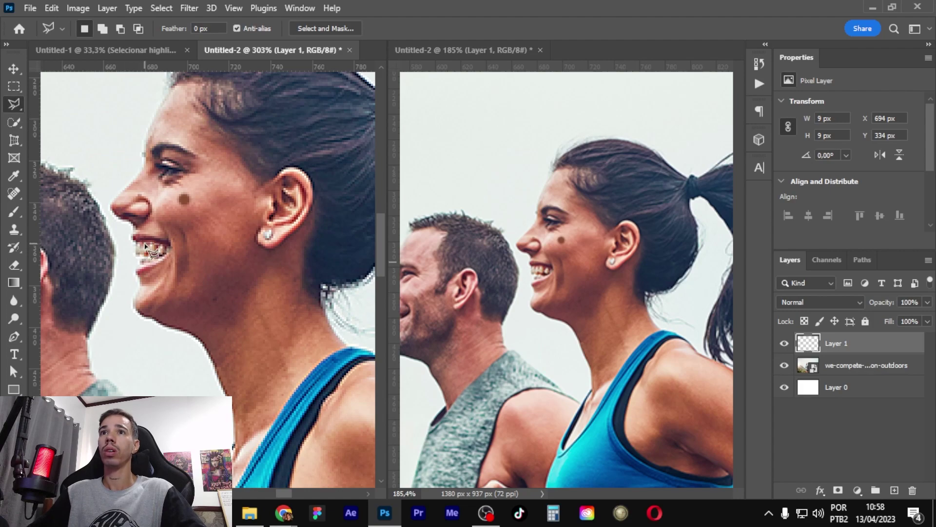
{"action": "left_click", "coordinate": [134, 255]}
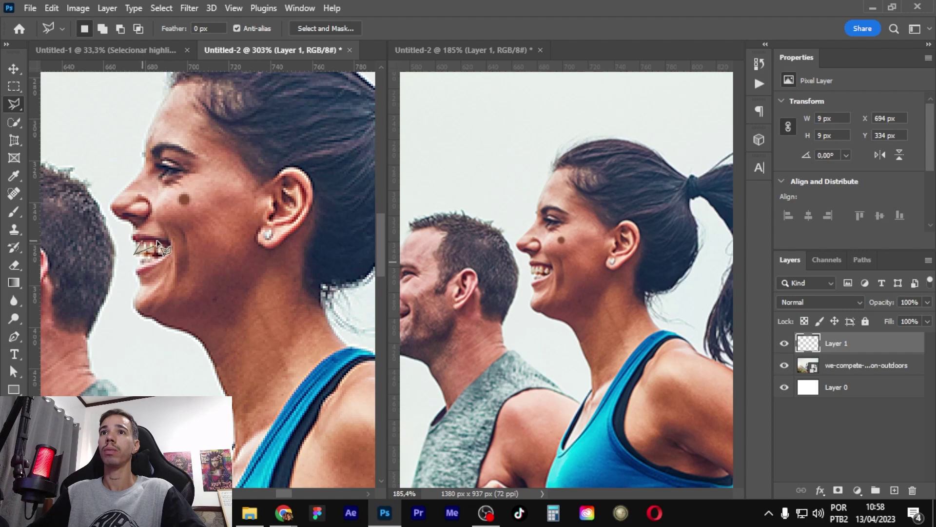
{"action": "left_click", "coordinate": [160, 245]}
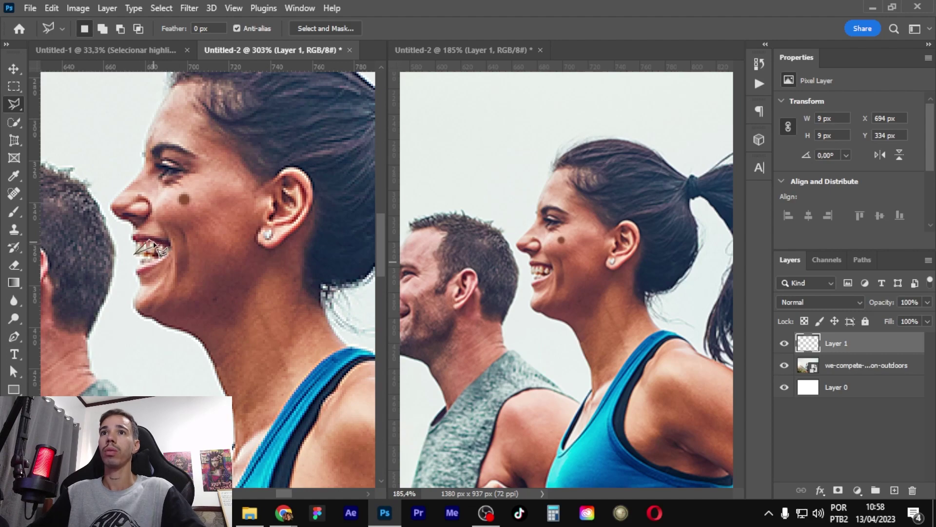
{"action": "key", "text": "Escape"}
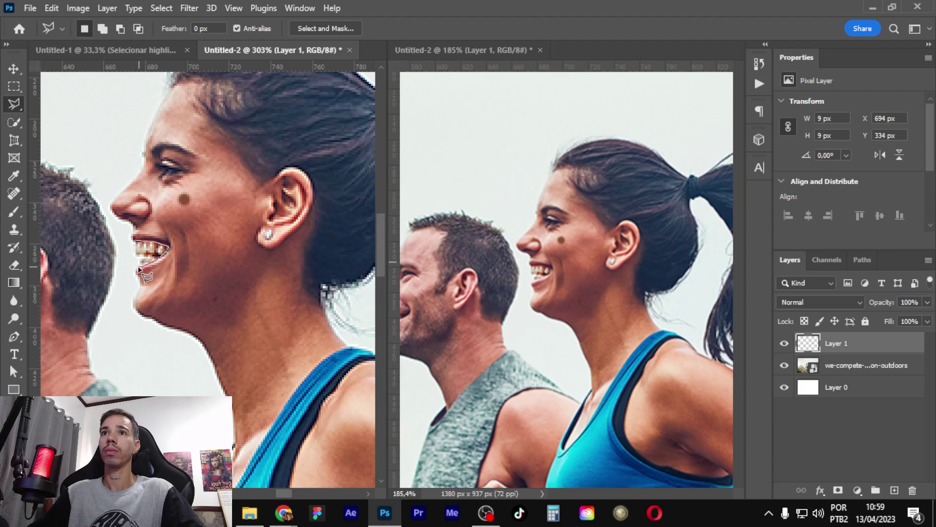
{"action": "left_click", "coordinate": [135, 241]}
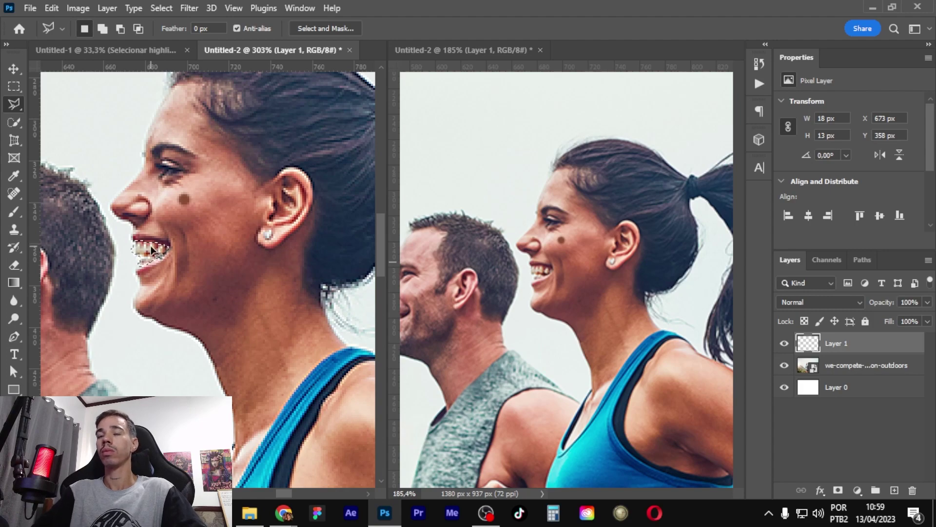
{"action": "key", "text": "ctrl+u"}
{"action": "left_click", "coordinate": [445, 200]}
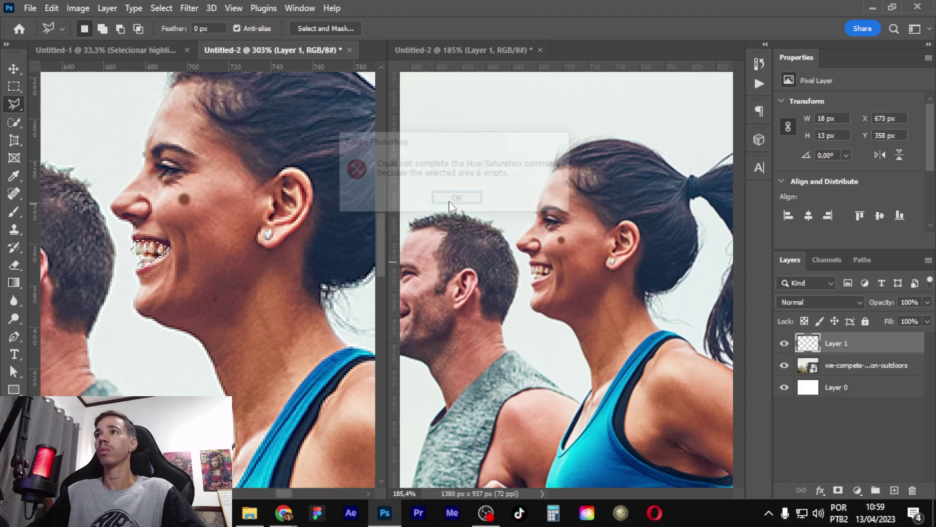
{"action": "left_click", "coordinate": [838, 373]}
Step: Apply Hue/Saturation to Yellows with Saturation -68 and Lightness +17
{"action": "key", "text": "ctrl+u"}
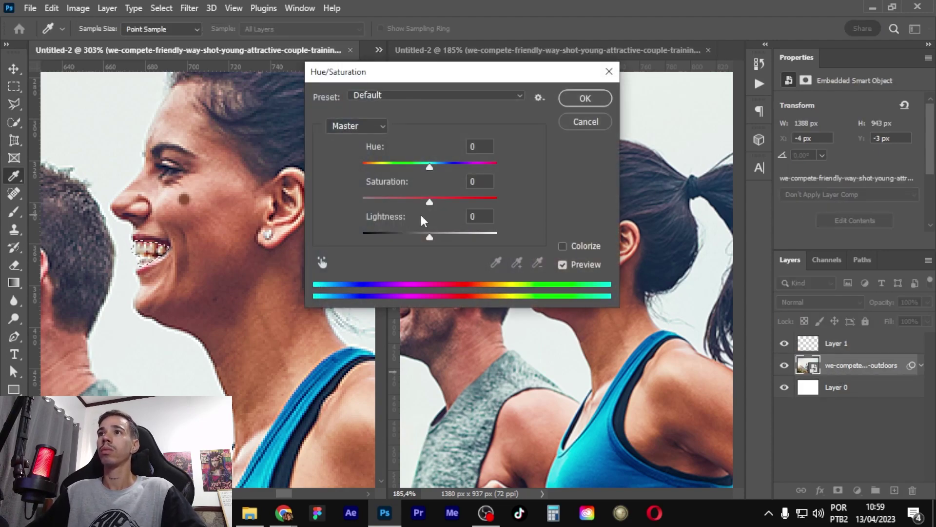
{"action": "mouse_move", "coordinate": [430, 201]}
{"action": "left_mouse_down"}
{"action": "mouse_move", "coordinate": [390, 201]}
{"action": "mouse_move", "coordinate": [398, 201]}
{"action": "left_mouse_up"}
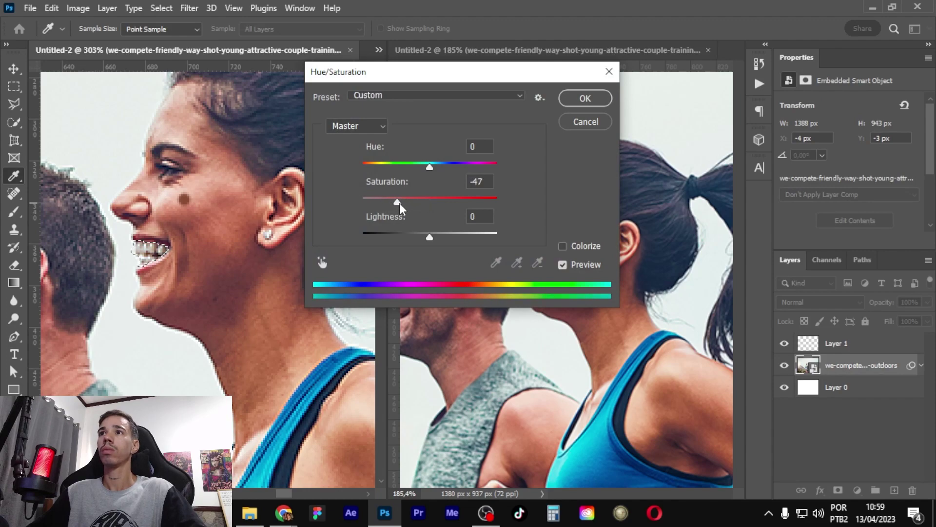
{"action": "type", "text": "0"}
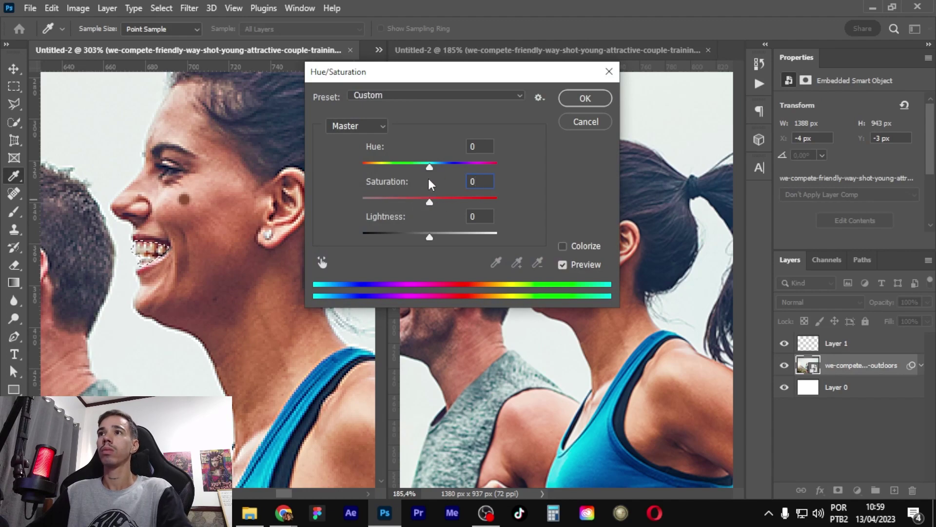
{"action": "left_click", "coordinate": [385, 127]}
{"action": "left_click", "coordinate": [371, 152]}
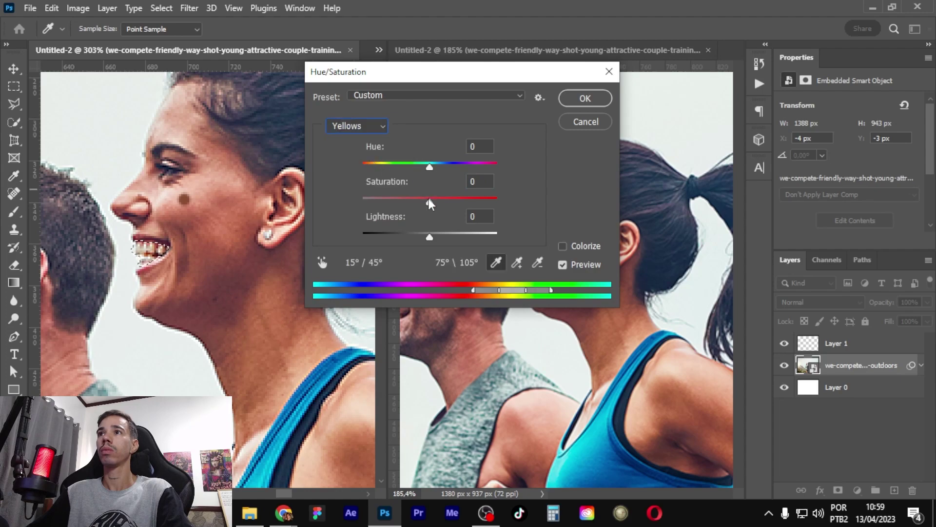
{"action": "left_click_drag", "start_coordinate": [429, 201], "coordinate": [402, 200]}
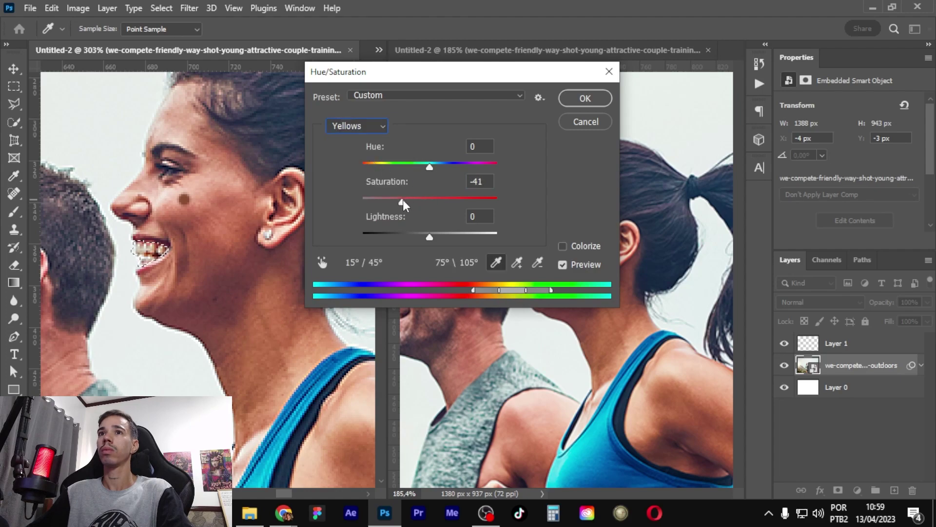
{"action": "left_click_drag", "start_coordinate": [431, 237], "coordinate": [441, 238]}
{"action": "left_click_drag", "start_coordinate": [401, 201], "coordinate": [383, 201]}
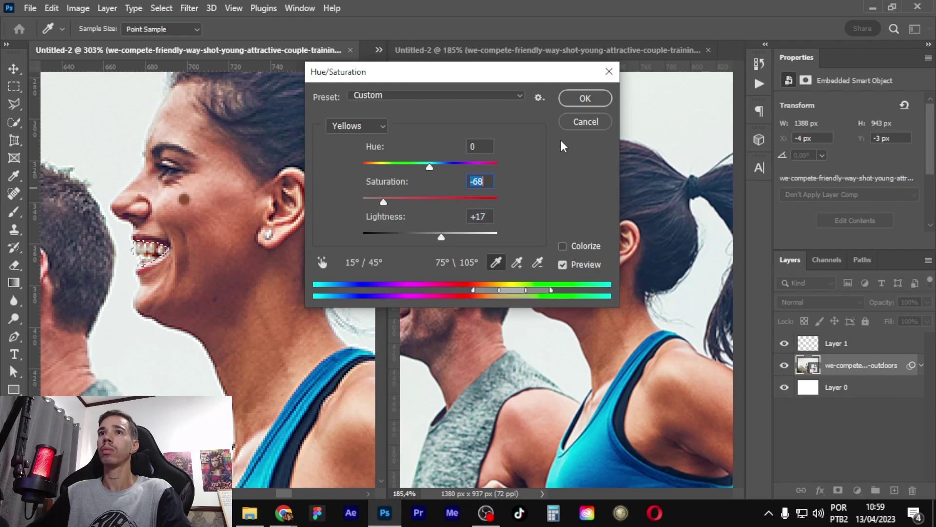
{"action": "left_click", "coordinate": [581, 102]}
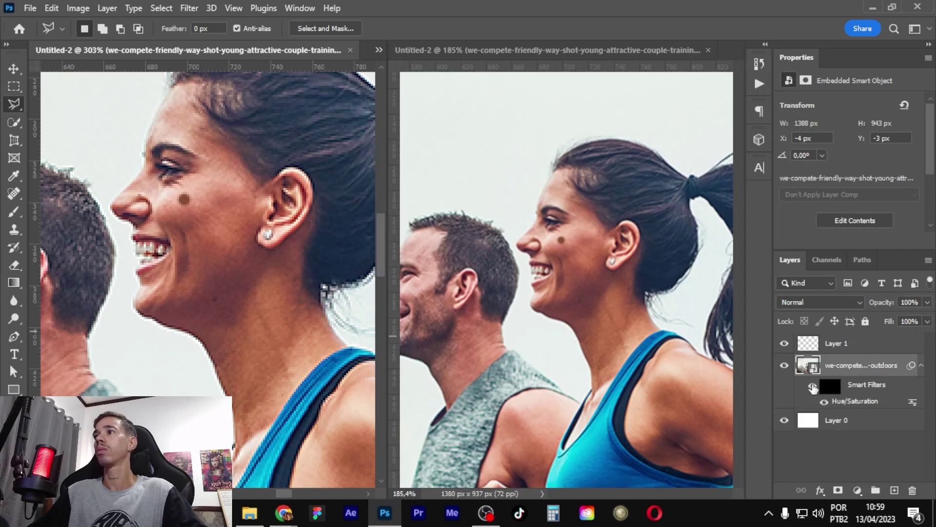
Step: Zoom and pan the left view to inspect the retouched runners close up
{"action": "scroll", "coordinate": [231, 263], "scroll_direction": "down", "scroll_amount": 3}
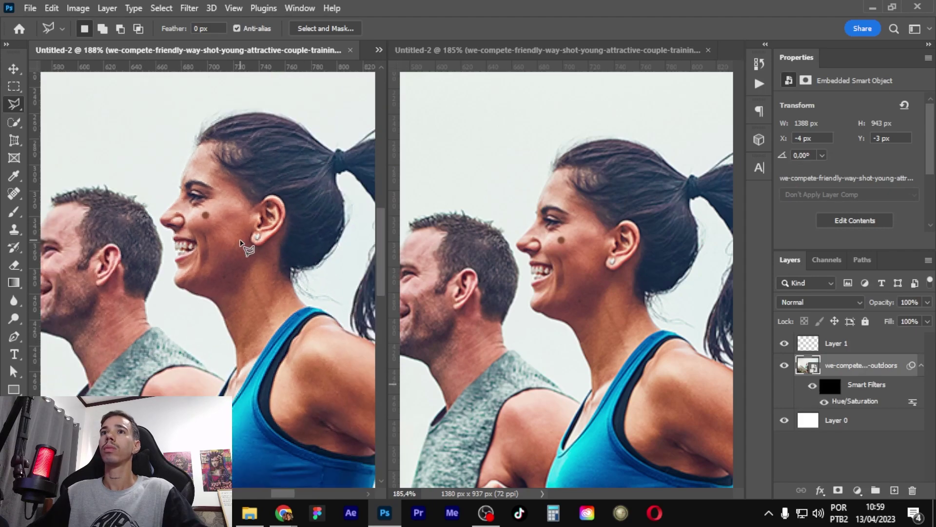
{"action": "scroll", "coordinate": [210, 249], "scroll_direction": "up", "scroll_amount": 2}
{"action": "scroll", "coordinate": [238, 259], "scroll_direction": "up", "scroll_amount": 3}
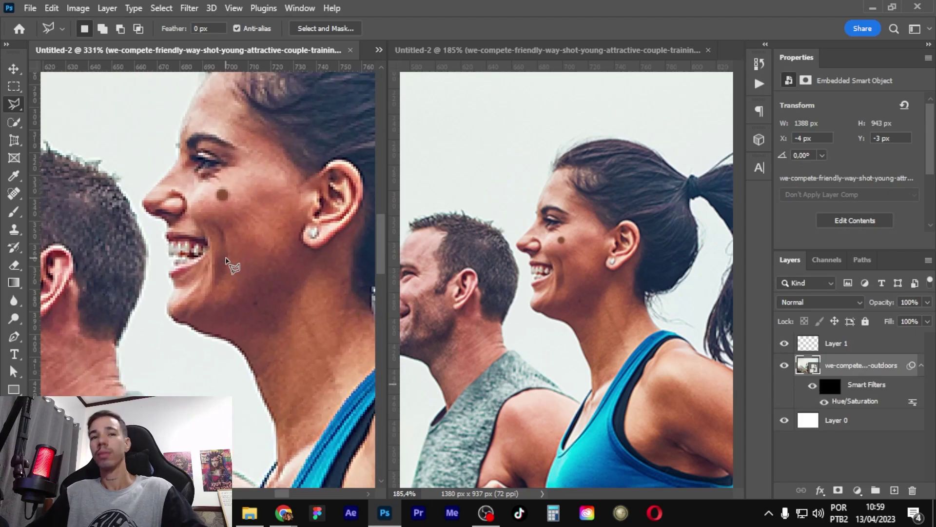
{"action": "left_click", "coordinate": [14, 70]}
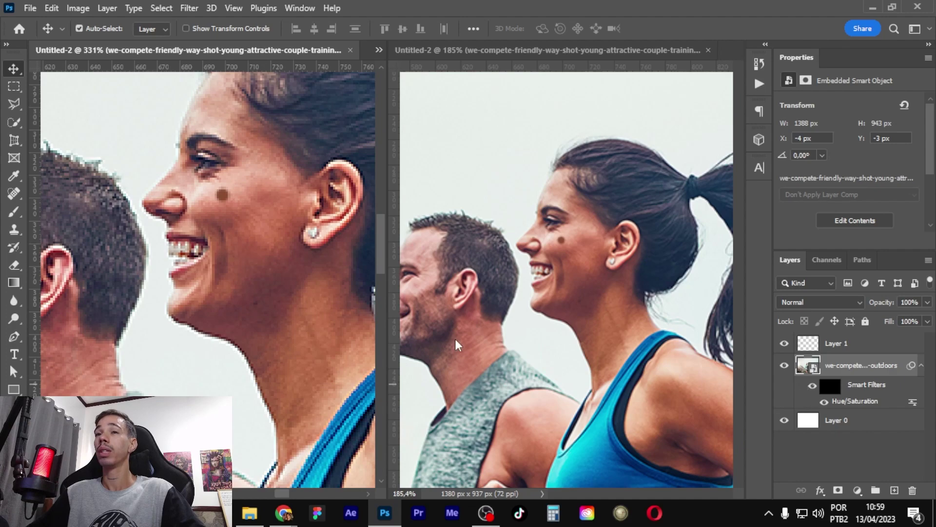
{"action": "scroll", "coordinate": [222, 298], "scroll_direction": "down", "scroll_amount": 5}
{"action": "scroll", "coordinate": [221, 298], "scroll_direction": "down", "scroll_amount": 3}
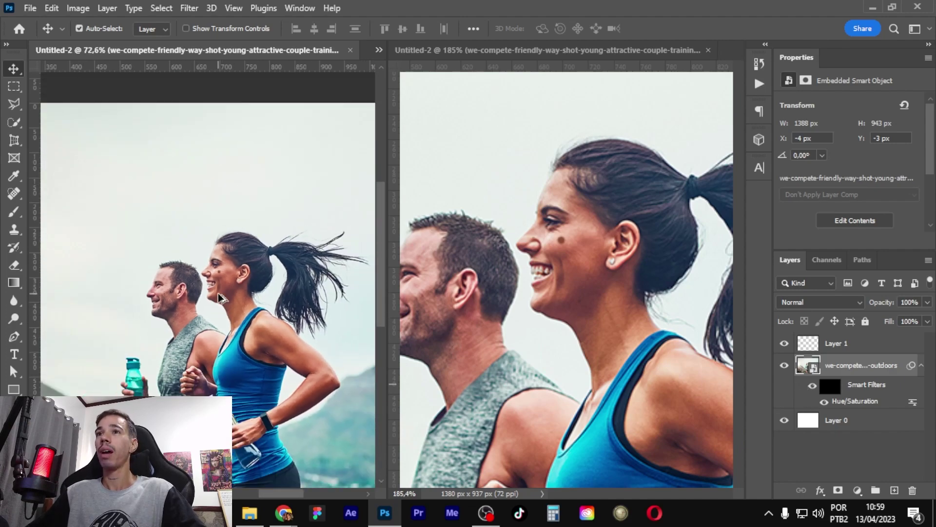
{"action": "scroll", "coordinate": [221, 298], "scroll_direction": "down", "scroll_amount": 1}
{"action": "scroll", "coordinate": [222, 298], "scroll_direction": "down", "scroll_amount": 1}
{"action": "scroll", "coordinate": [222, 298], "scroll_direction": "down", "scroll_amount": 1}
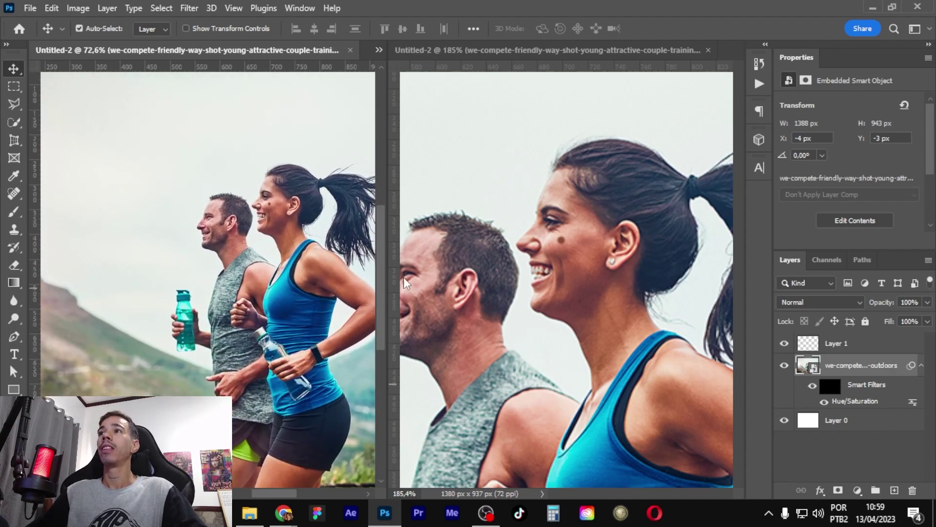
{"action": "key", "text": "ctrl+plus"}
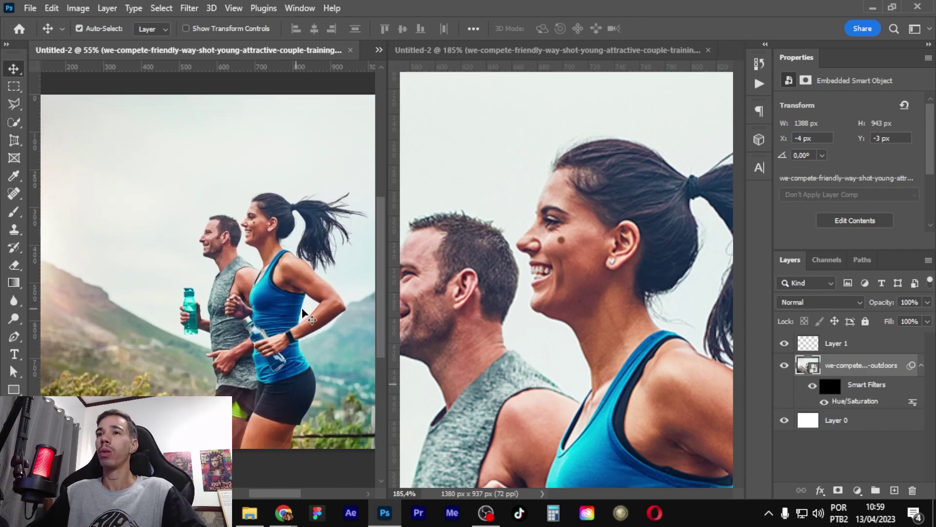
{"action": "key", "text": "ctrl+minus"}
{"action": "key", "text": "ctrl+minus"}
{"action": "scroll", "coordinate": [276, 308], "scroll_direction": "up", "scroll_amount": 2}
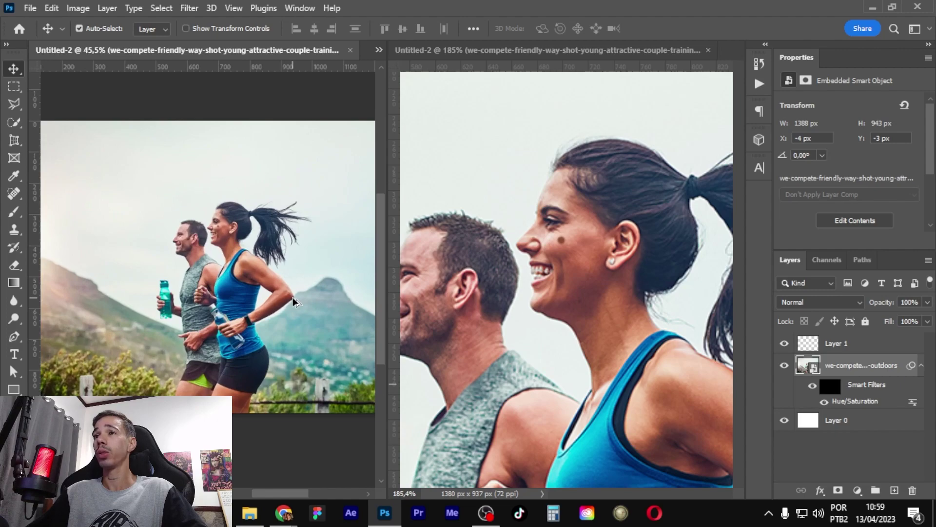
{"action": "scroll", "coordinate": [276, 308], "scroll_direction": "up", "scroll_amount": 2}
{"action": "left_click_drag", "start_coordinate": [252, 306], "coordinate": [267, 309]}
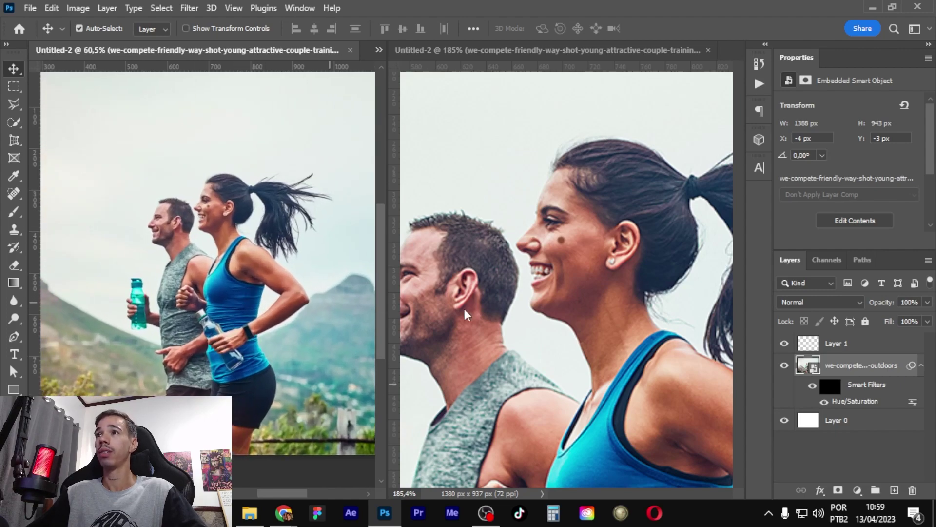
Step: Zoom the right window to the whole photo and pan toward both runners' faces
{"action": "left_click", "coordinate": [607, 304]}
{"action": "scroll", "coordinate": [607, 304], "scroll_direction": "down", "scroll_amount": 5}
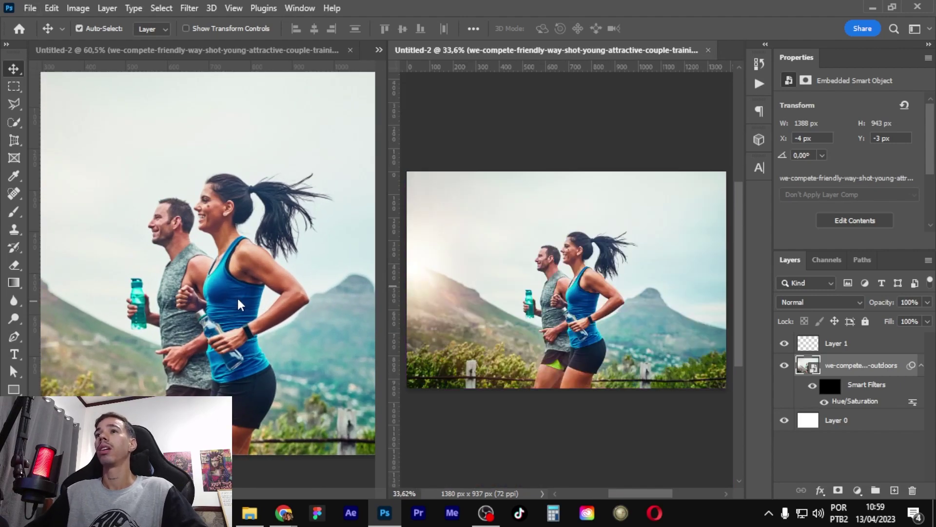
{"action": "key", "text": "ctrl+plus"}
{"action": "key", "text": "ctrl+plus"}
{"action": "scroll", "coordinate": [530, 309], "scroll_direction": "down", "scroll_amount": 3}
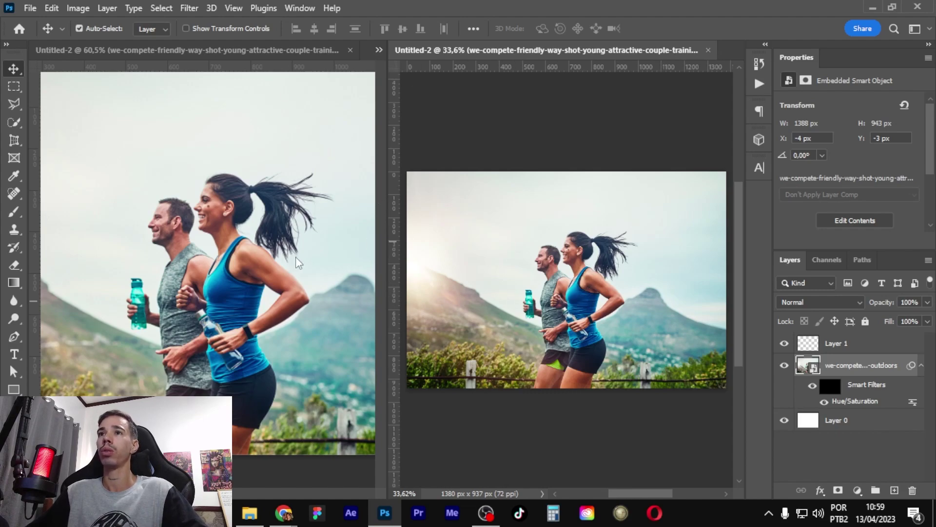
{"action": "scroll", "coordinate": [217, 260], "scroll_direction": "up", "scroll_amount": 8}
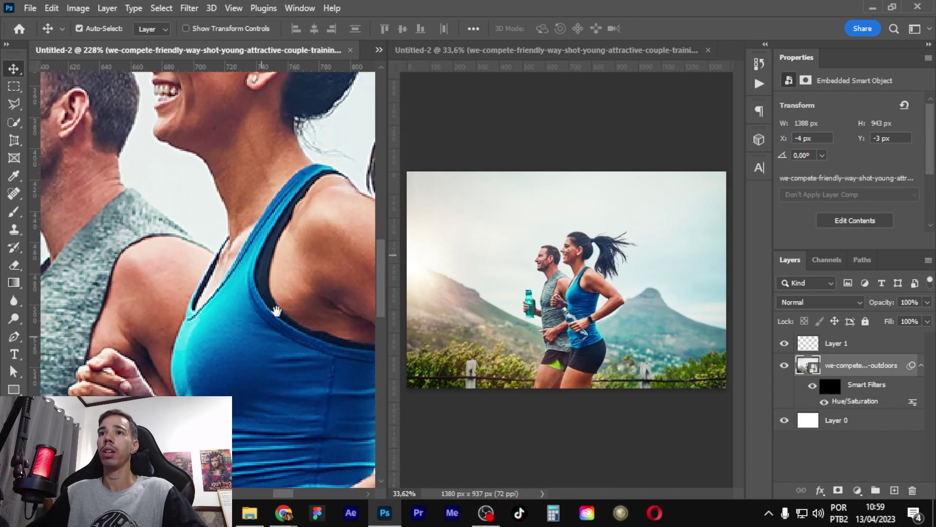
{"action": "mouse_move", "coordinate": [271, 309]}
{"action": "left_mouse_down"}
{"action": "mouse_move", "coordinate": [322, 251]}
{"action": "mouse_move", "coordinate": [232, 308]}
{"action": "left_mouse_up"}
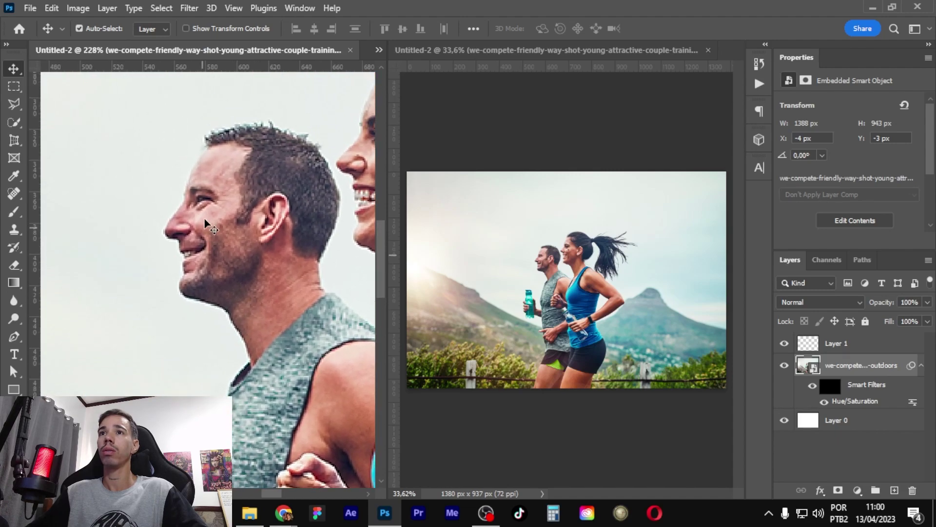
{"action": "scroll", "coordinate": [268, 259], "scroll_direction": "up", "scroll_amount": 1}
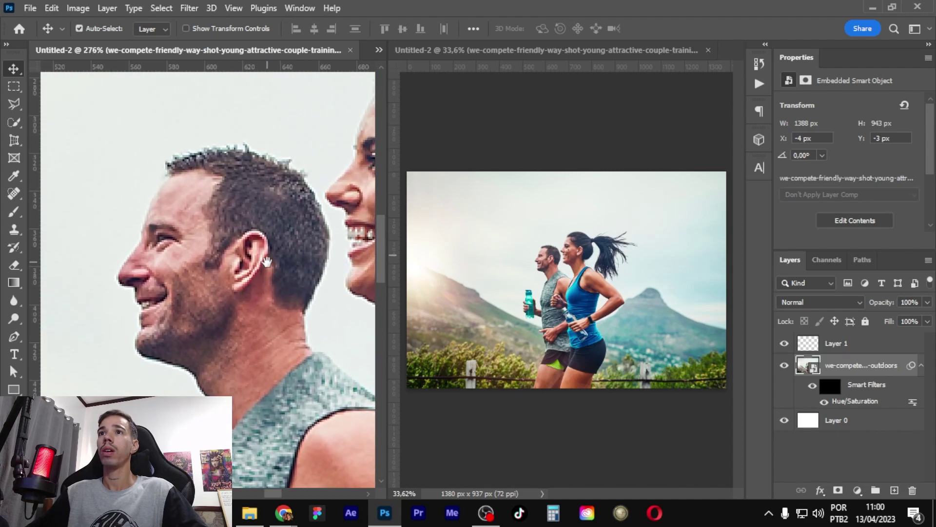
{"action": "scroll", "coordinate": [241, 345], "scroll_direction": "down", "scroll_amount": 3}
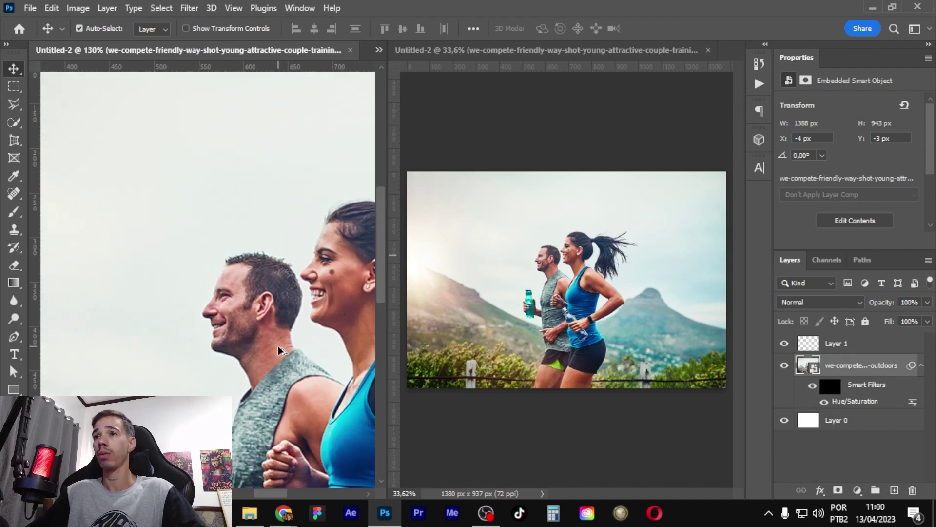
{"action": "scroll", "coordinate": [273, 363], "scroll_direction": "down", "scroll_amount": 1}
{"action": "left_click_drag", "start_coordinate": [357, 423], "coordinate": [303, 369]}
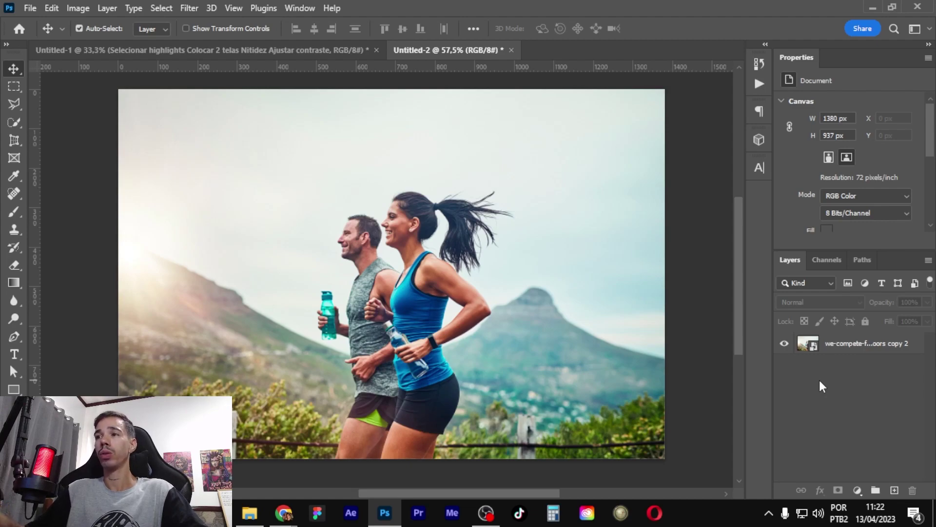
Step: Add a Levels adjustment layer with the black input raised to 24
{"action": "left_click", "coordinate": [857, 490]}
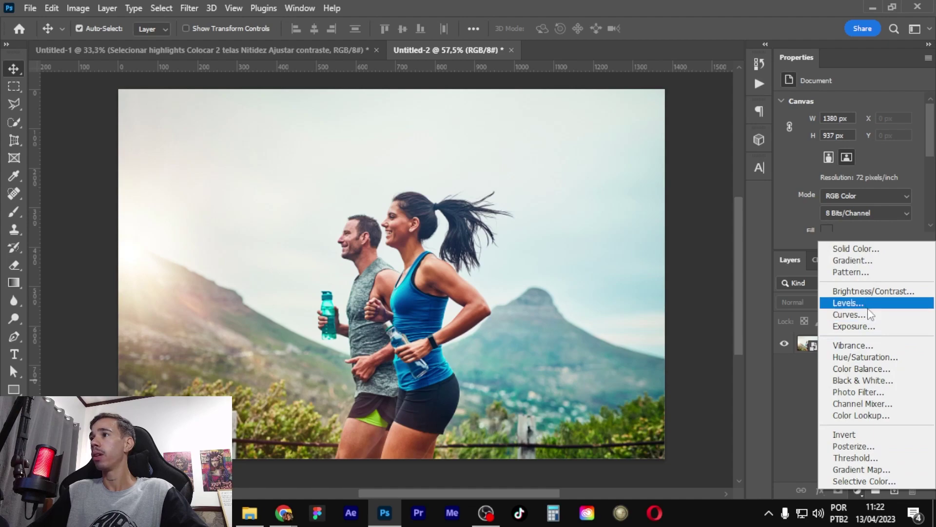
{"action": "left_click", "coordinate": [850, 302]}
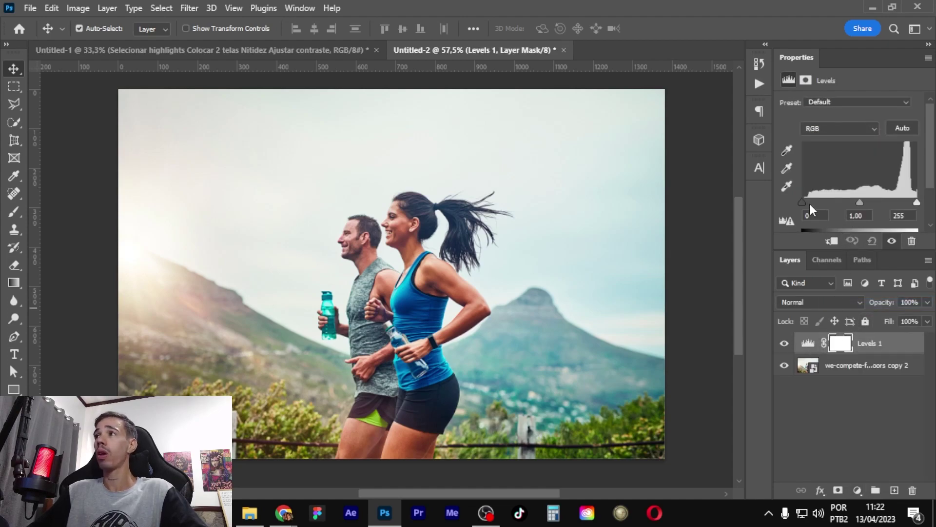
{"action": "left_click_drag", "start_coordinate": [803, 203], "coordinate": [812, 200]}
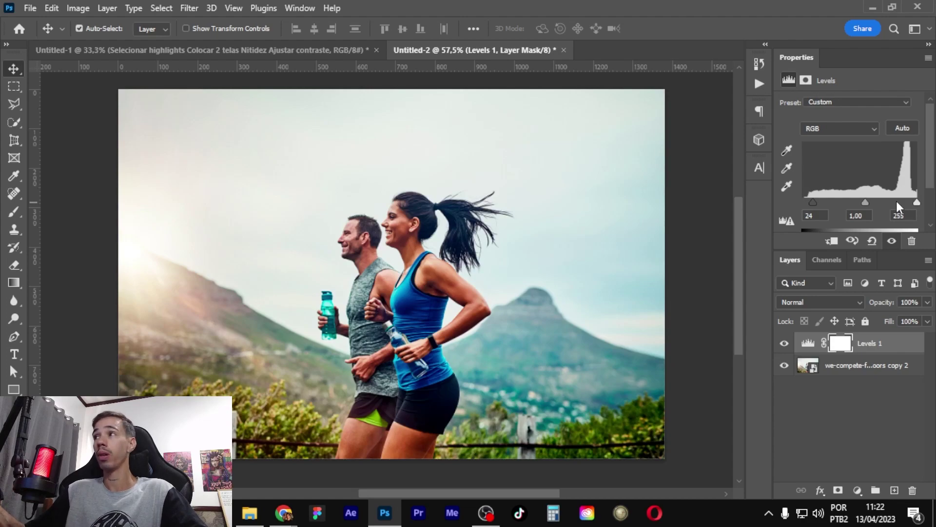
{"action": "left_click_drag", "start_coordinate": [918, 202], "coordinate": [917, 203]}
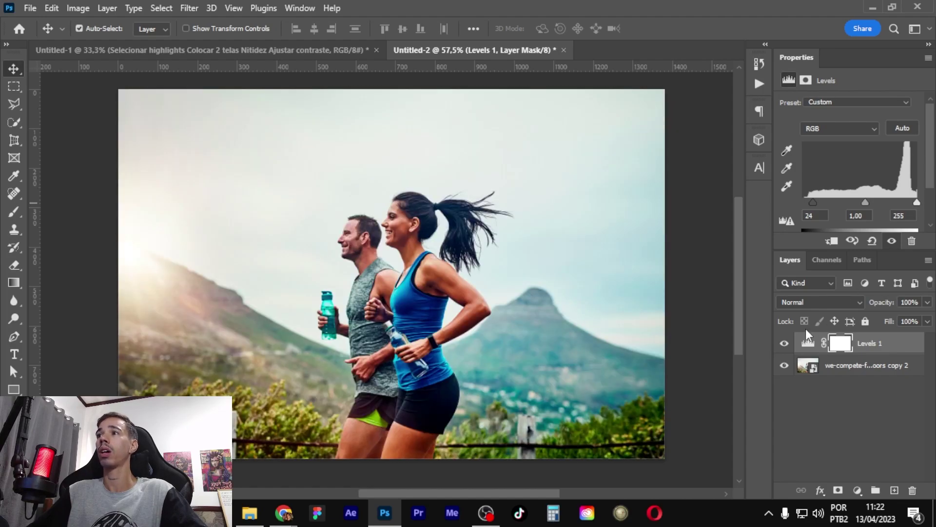
Step: Toggle Levels 1 on and off to compare, then set its opacity to 74%
{"action": "left_click", "coordinate": [785, 343]}
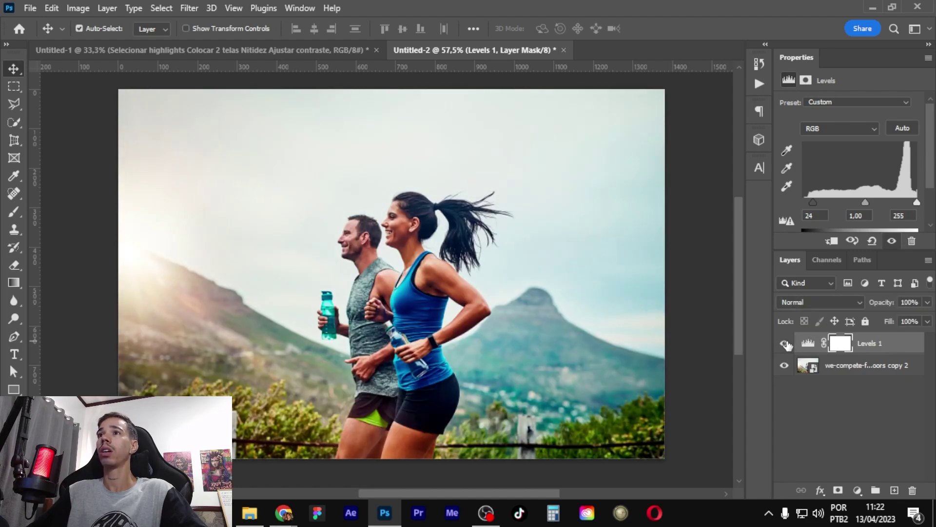
{"action": "left_click", "coordinate": [785, 344]}
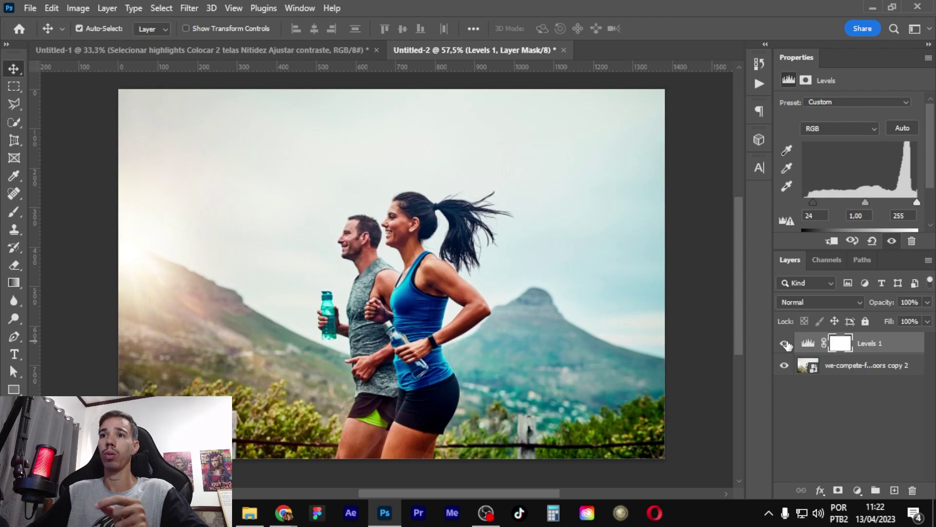
{"action": "left_click", "coordinate": [785, 344]}
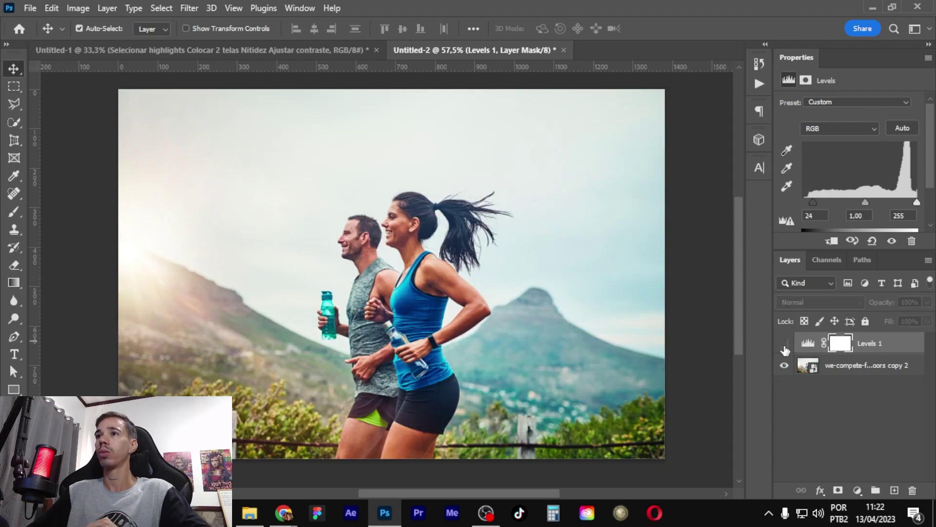
{"action": "left_click", "coordinate": [785, 344]}
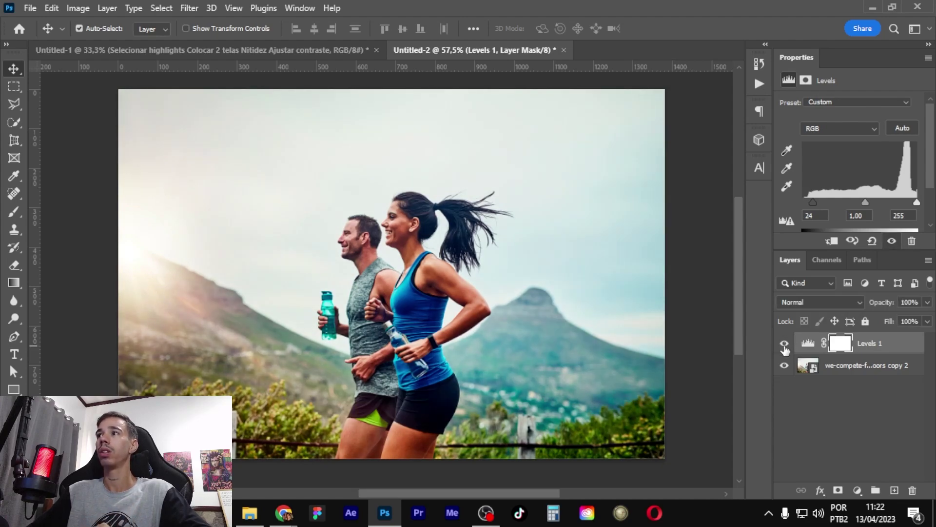
{"action": "left_click", "coordinate": [927, 303]}
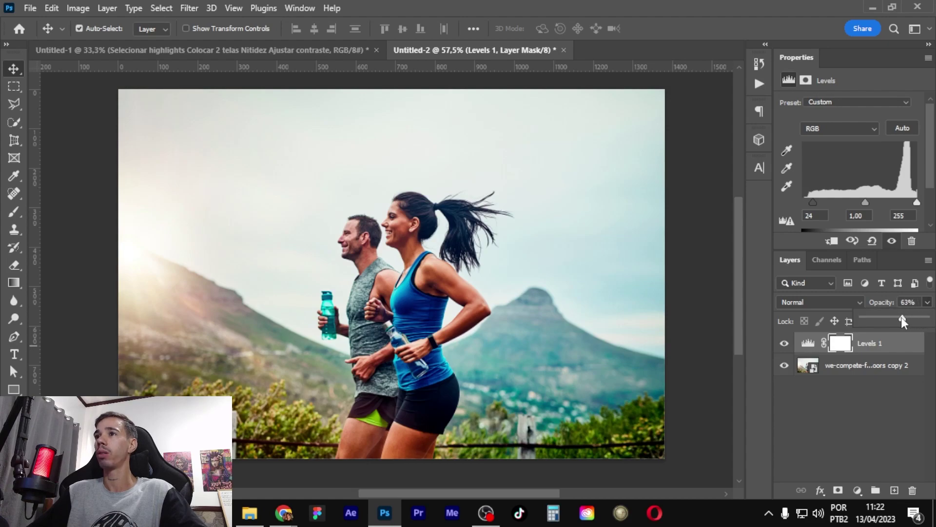
{"action": "left_click_drag", "start_coordinate": [902, 319], "coordinate": [875, 320]}
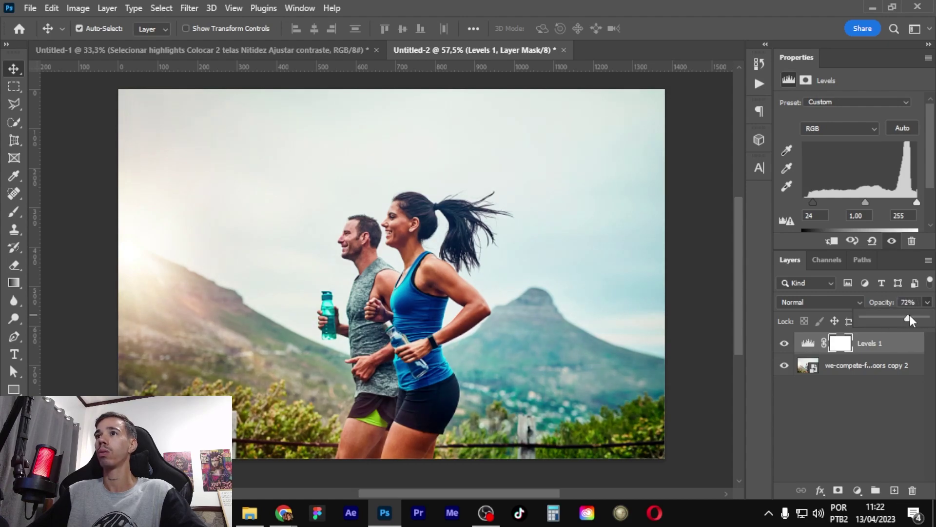
{"action": "left_click", "coordinate": [857, 432]}
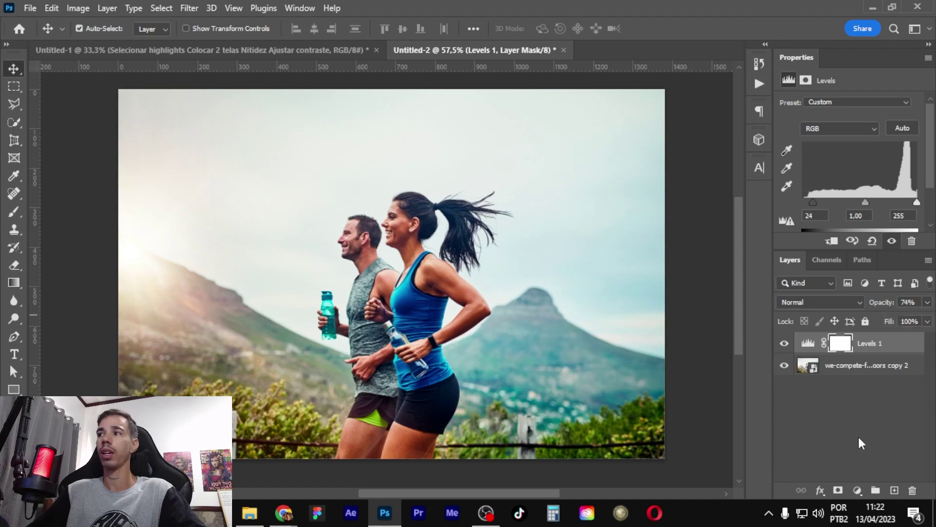
{"action": "left_click", "coordinate": [830, 387]}
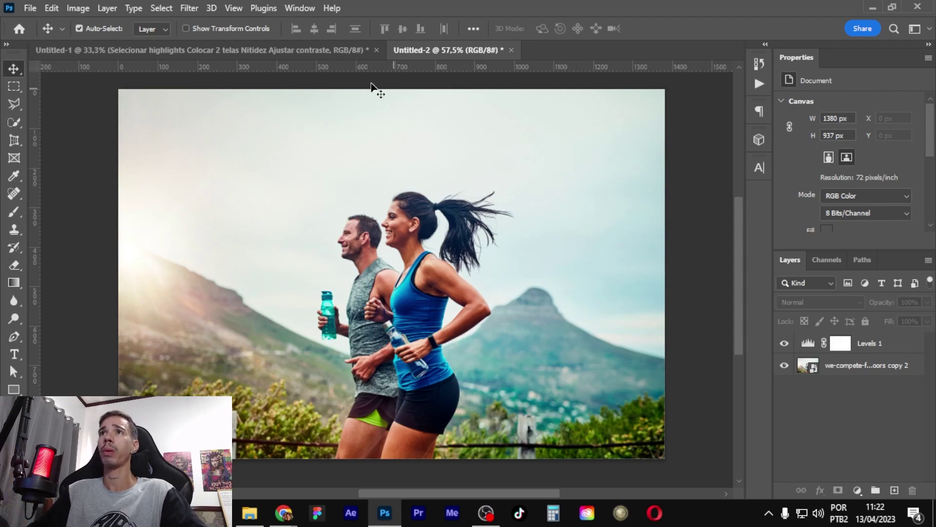
Step: Delete the Levels 1 adjustment layer, leaving only the 'we-compete-f...oors copy 2' photo layer
{"action": "left_click", "coordinate": [301, 54]}
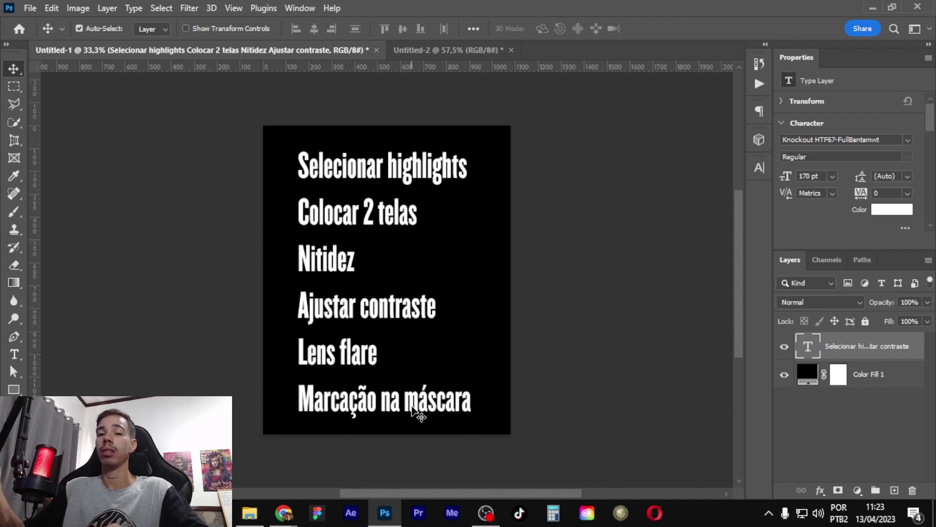
{"action": "left_click", "coordinate": [439, 51]}
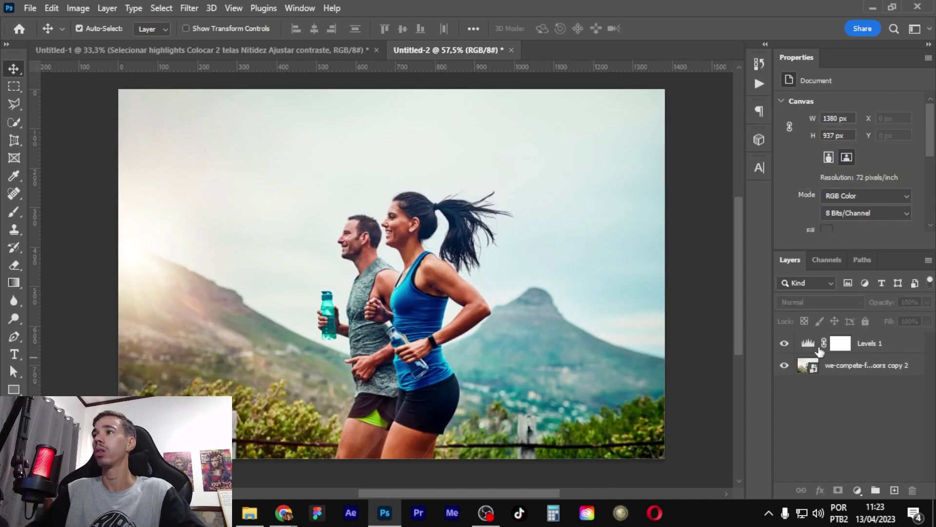
{"action": "left_click", "coordinate": [809, 348]}
{"action": "key", "text": "Delete"}
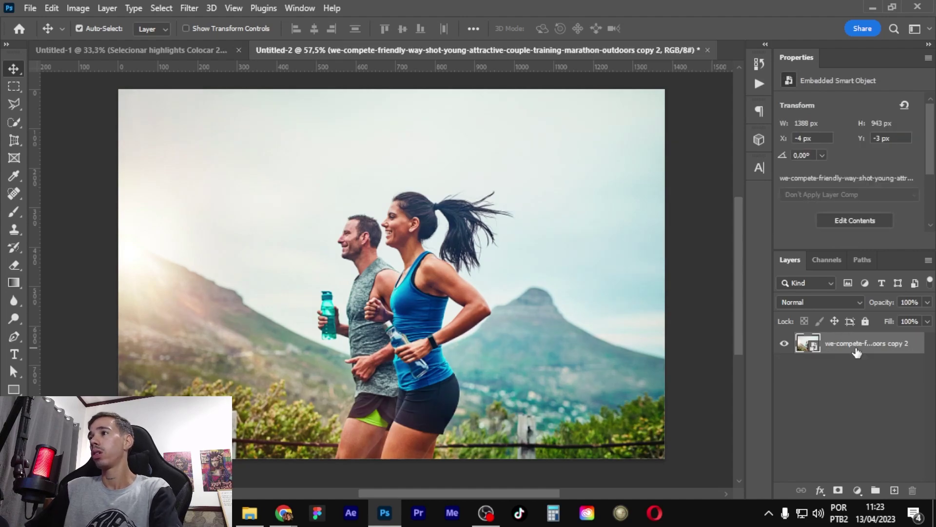
Step: Compare the PARTICLE overlay on and off, then give the PARTICLE layer a white layer mask
{"action": "left_click", "coordinate": [845, 384]}
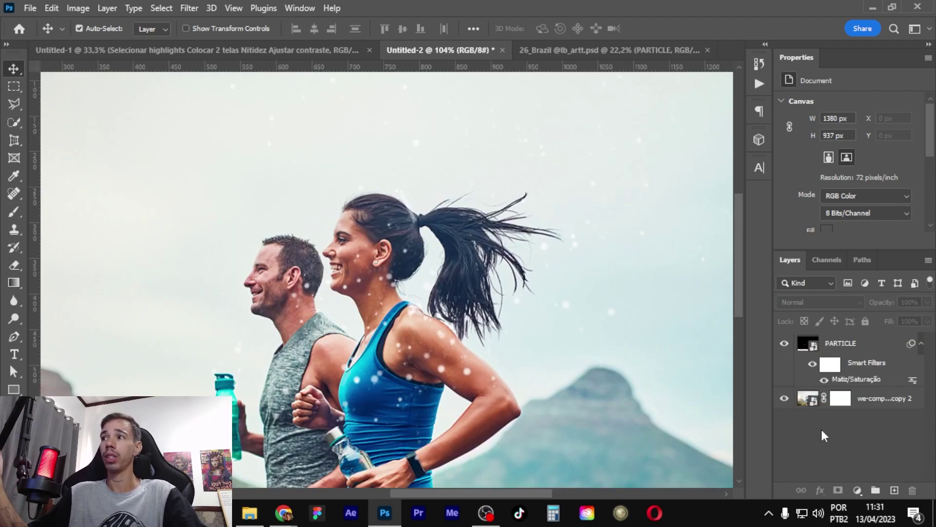
{"action": "left_click", "coordinate": [784, 343]}
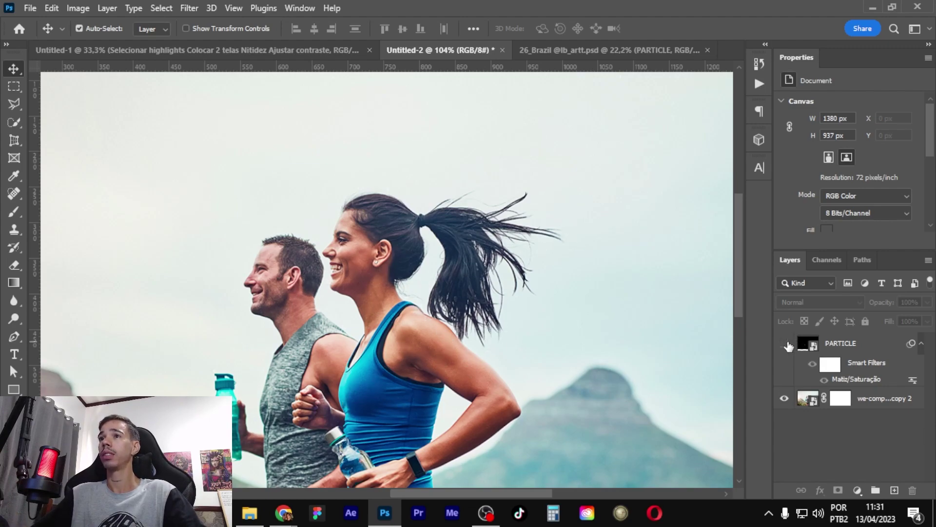
{"action": "left_click", "coordinate": [784, 343]}
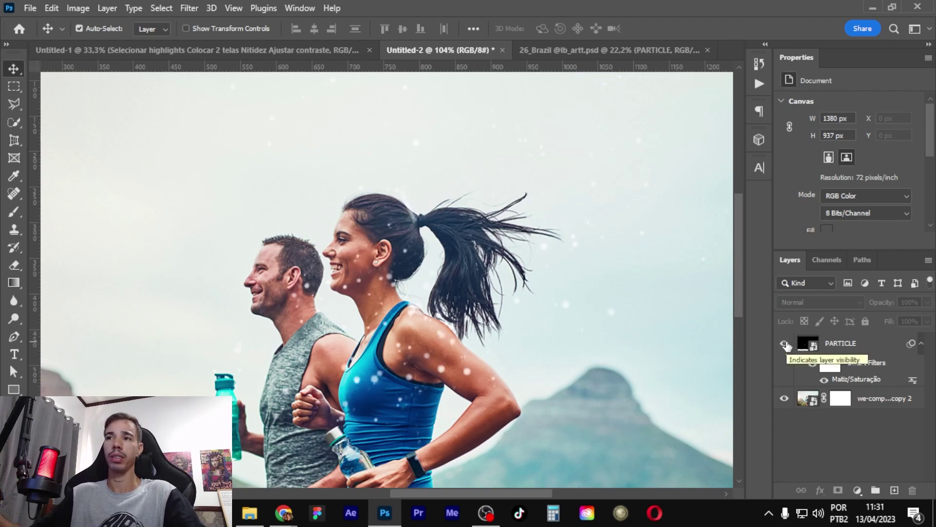
{"action": "left_click", "coordinate": [785, 343]}
{"action": "left_click", "coordinate": [784, 344]}
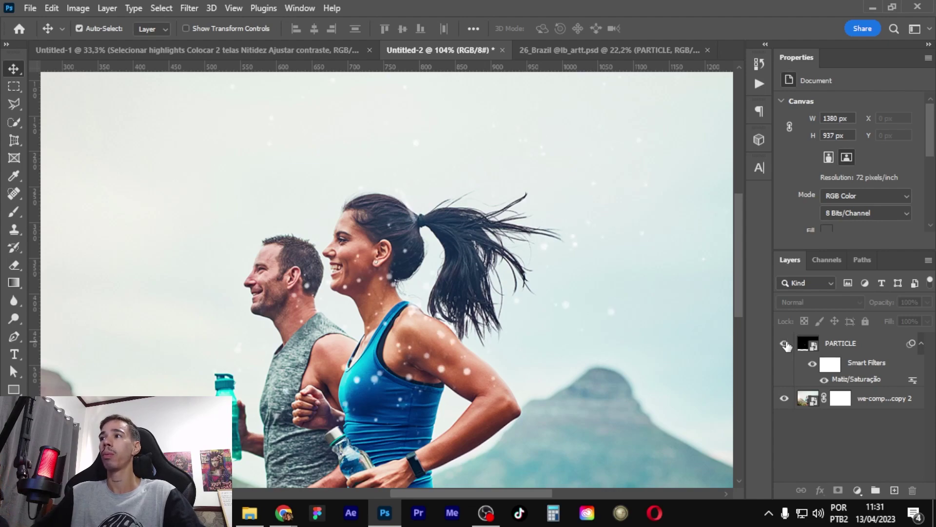
{"action": "left_click", "coordinate": [785, 343]}
{"action": "left_click", "coordinate": [832, 347]}
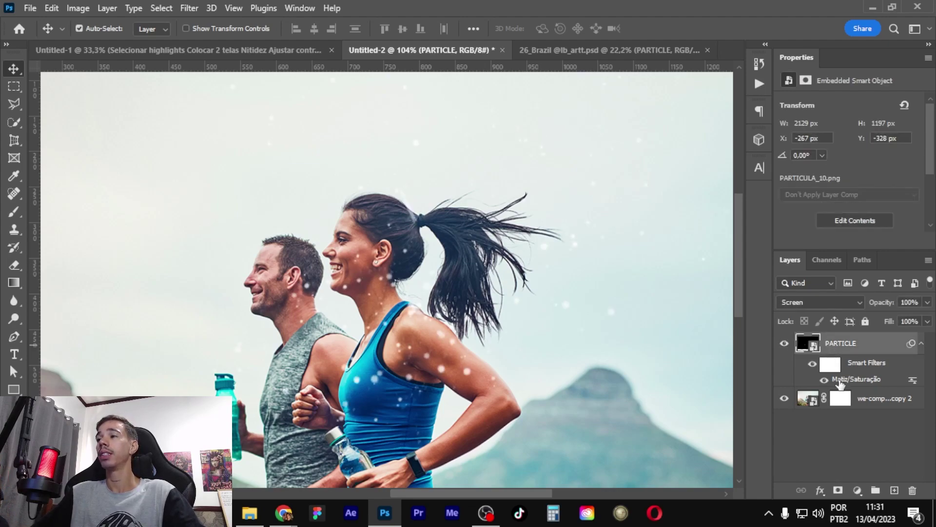
{"action": "left_click", "coordinate": [838, 490]}
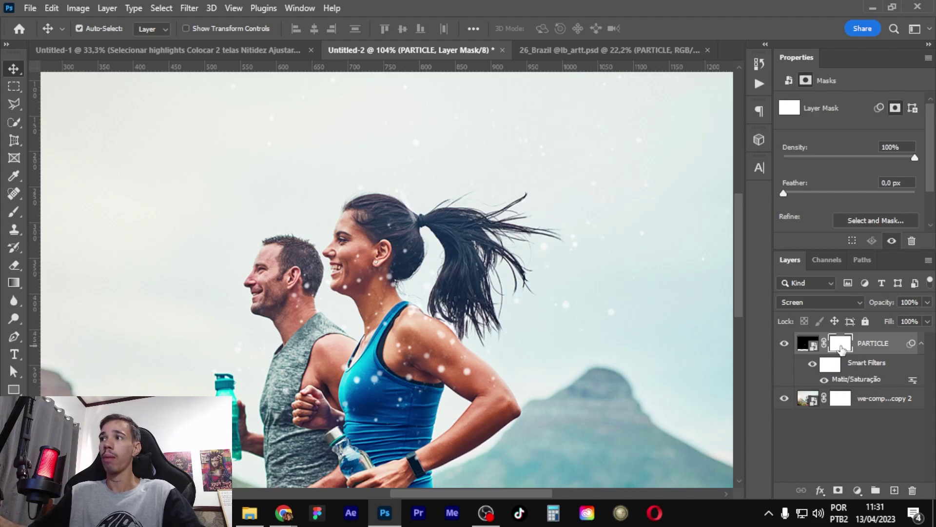
Step: Paint the mask with a roughly 184 px brush over the woman's chest, then restore those particles
{"action": "left_click", "coordinate": [13, 212]}
{"action": "left_click_drag", "start_coordinate": [244, 283], "coordinate": [295, 286]}
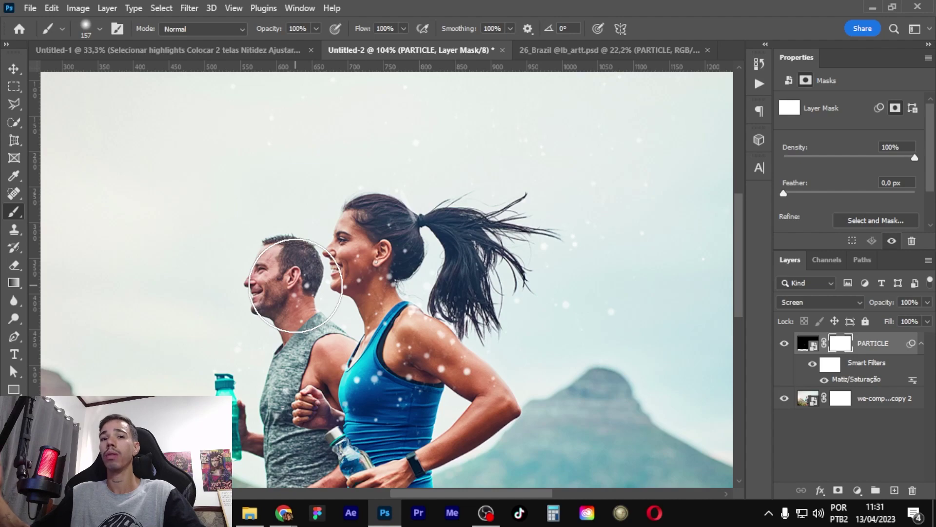
{"action": "mouse_move", "coordinate": [361, 271]}
{"action": "left_mouse_down"}
{"action": "mouse_move", "coordinate": [375, 271]}
{"action": "mouse_move", "coordinate": [371, 393]}
{"action": "left_mouse_up"}
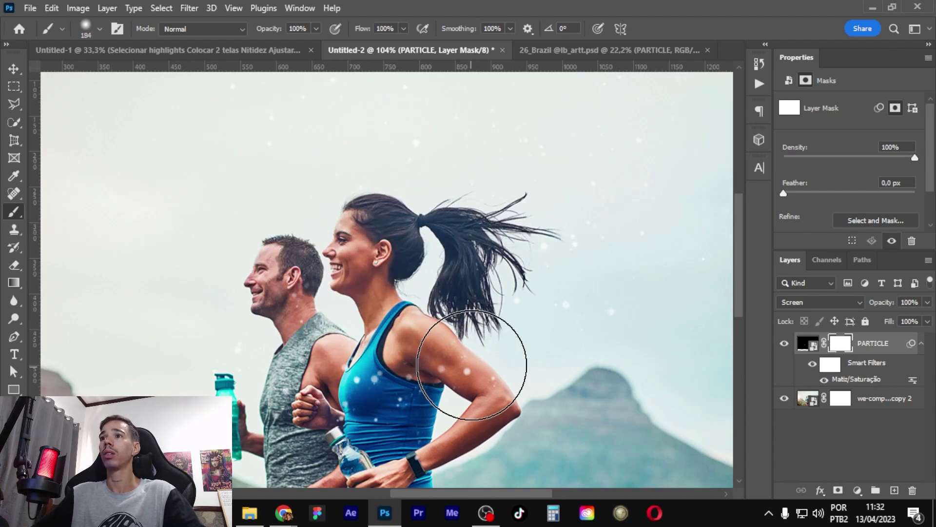
{"action": "left_click", "coordinate": [370, 393]}
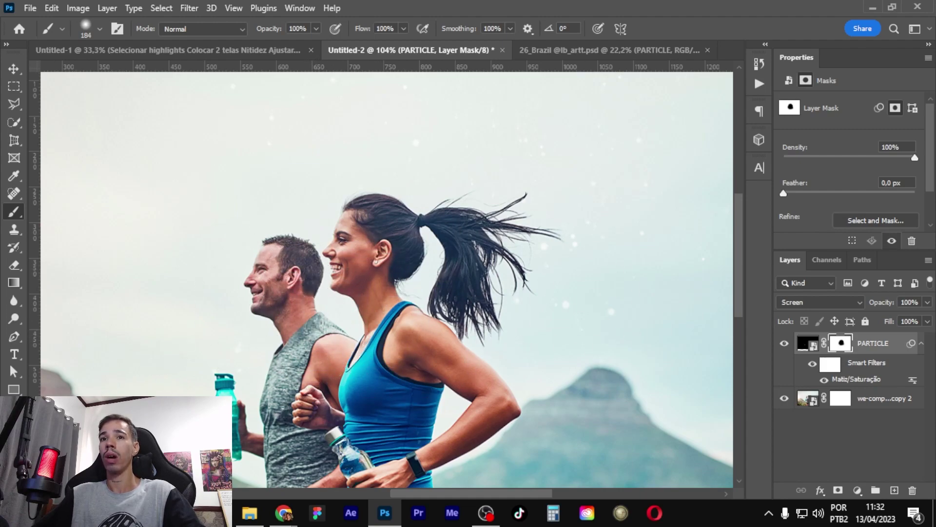
{"action": "left_click_drag", "start_coordinate": [394, 326], "coordinate": [509, 414]}
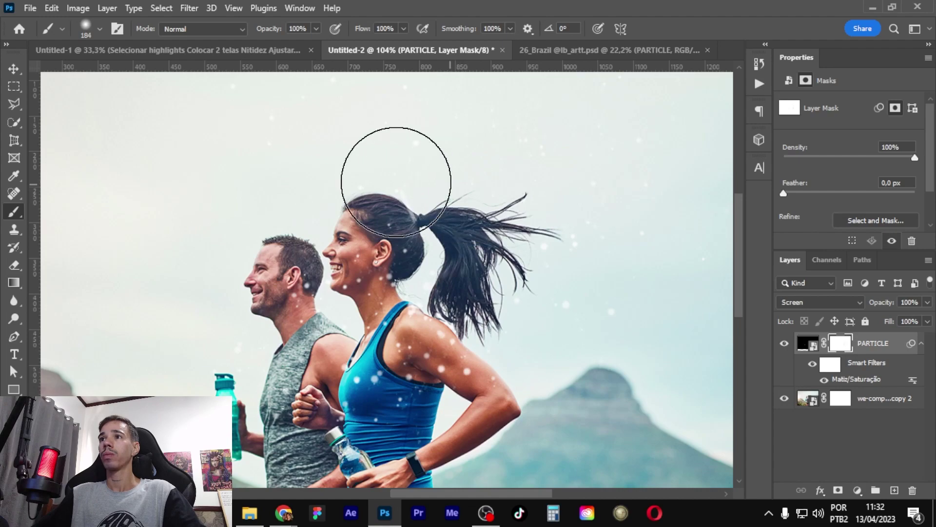
{"action": "left_click_drag", "start_coordinate": [375, 168], "coordinate": [419, 431]}
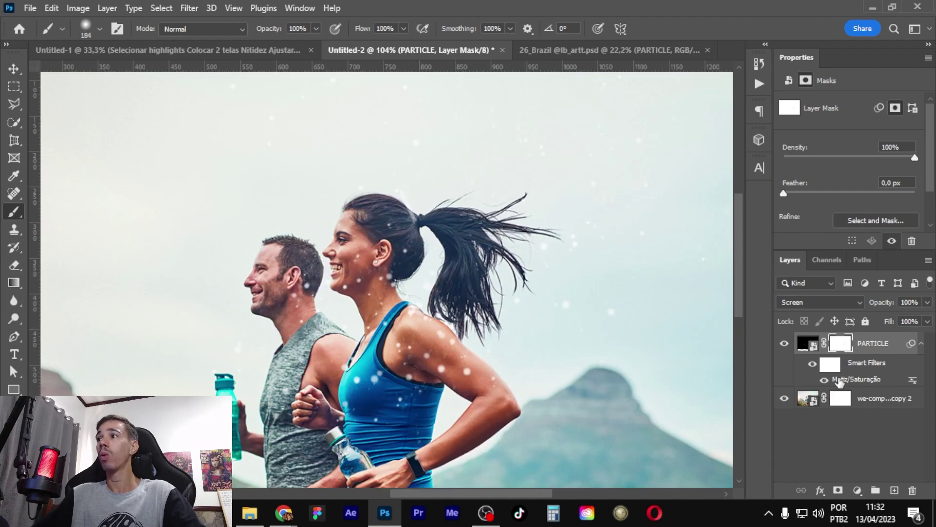
Step: Shrink the brush from about 69 px down to about 24 px for detail masking
{"action": "scroll", "coordinate": [556, 378], "scroll_direction": "down", "scroll_amount": 2}
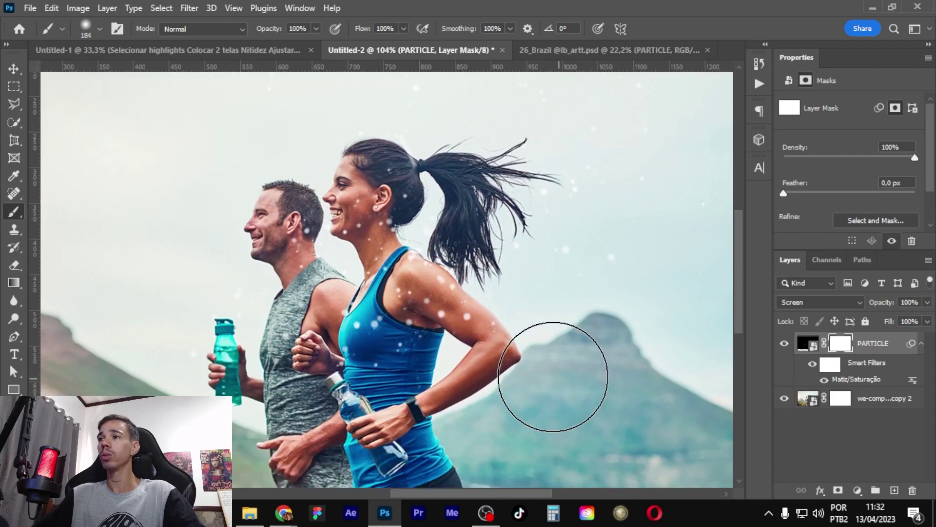
{"action": "scroll", "coordinate": [356, 414], "scroll_direction": "up", "scroll_amount": 1}
{"action": "scroll", "coordinate": [376, 390], "scroll_direction": "up", "scroll_amount": 1}
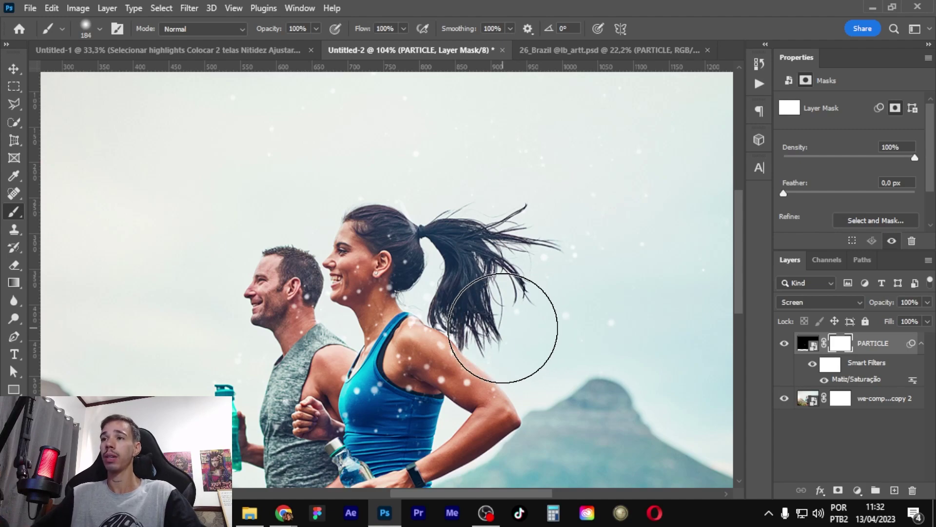
{"action": "scroll", "coordinate": [411, 359], "scroll_direction": "up", "scroll_amount": 2}
{"action": "left_click_drag", "start_coordinate": [412, 359], "coordinate": [380, 360]}
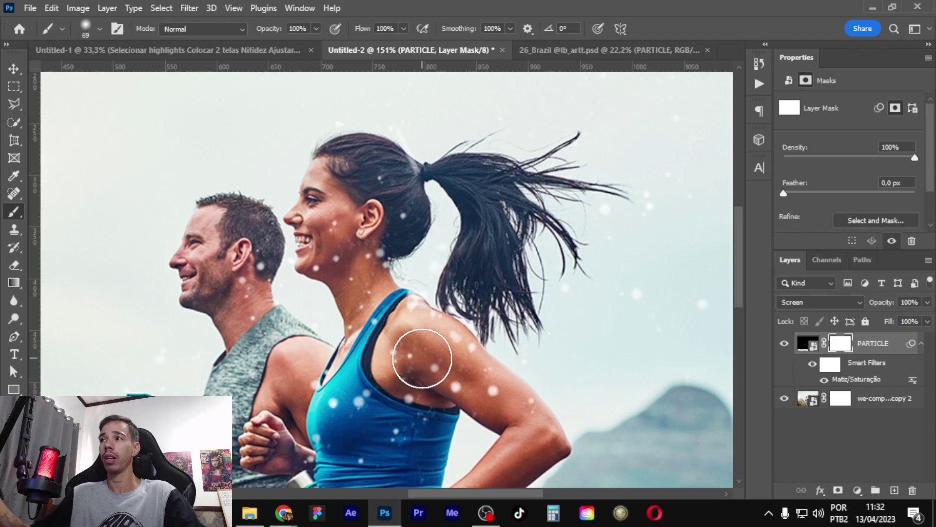
{"action": "scroll", "coordinate": [422, 358], "scroll_direction": "down", "scroll_amount": 3}
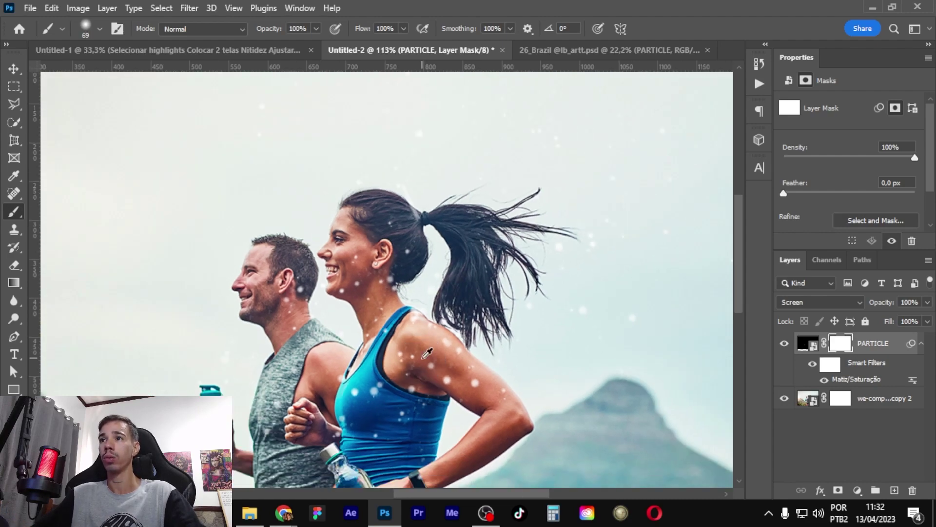
{"action": "scroll", "coordinate": [423, 357], "scroll_direction": "up", "scroll_amount": 2}
{"action": "scroll", "coordinate": [401, 358], "scroll_direction": "up", "scroll_amount": 2}
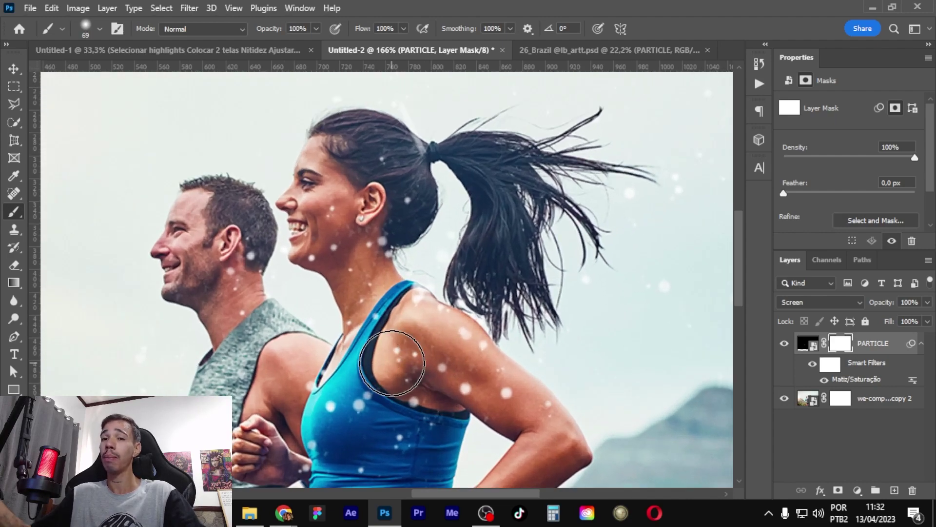
{"action": "left_click_drag", "start_coordinate": [392, 364], "coordinate": [380, 363]}
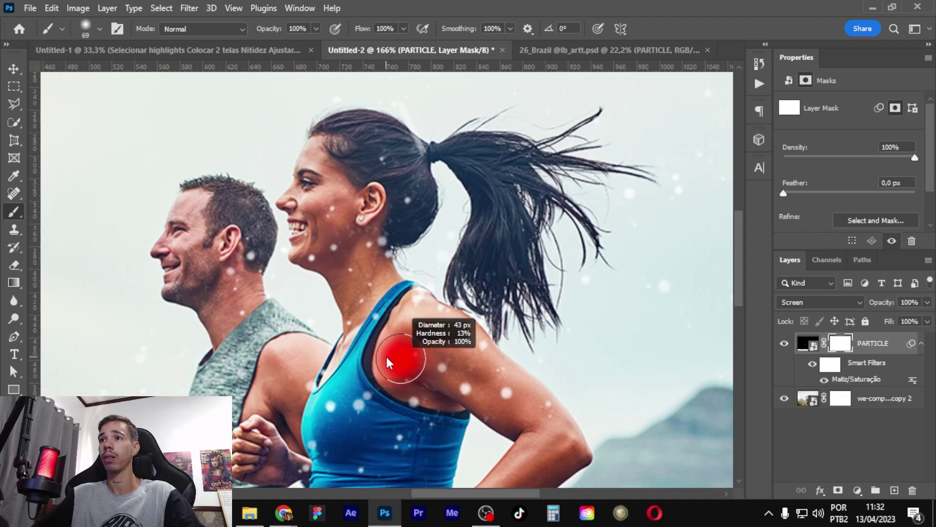
{"action": "left_click_drag", "start_coordinate": [499, 220], "coordinate": [489, 220]}
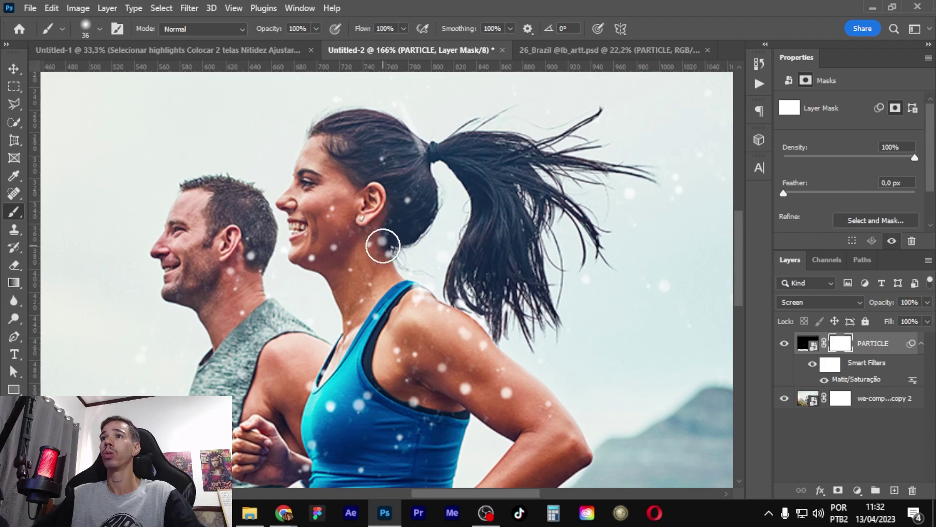
Step: Hide the stray particles on the woman's shoulder and in the hair behind her ear
{"action": "left_click_drag", "start_coordinate": [380, 244], "coordinate": [439, 314]}
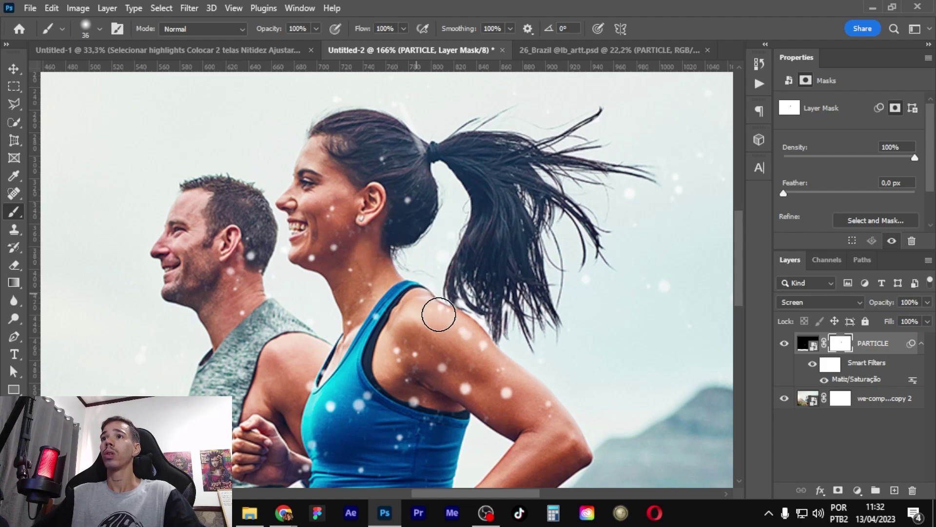
{"action": "scroll", "coordinate": [410, 294], "scroll_direction": "up", "scroll_amount": 1}
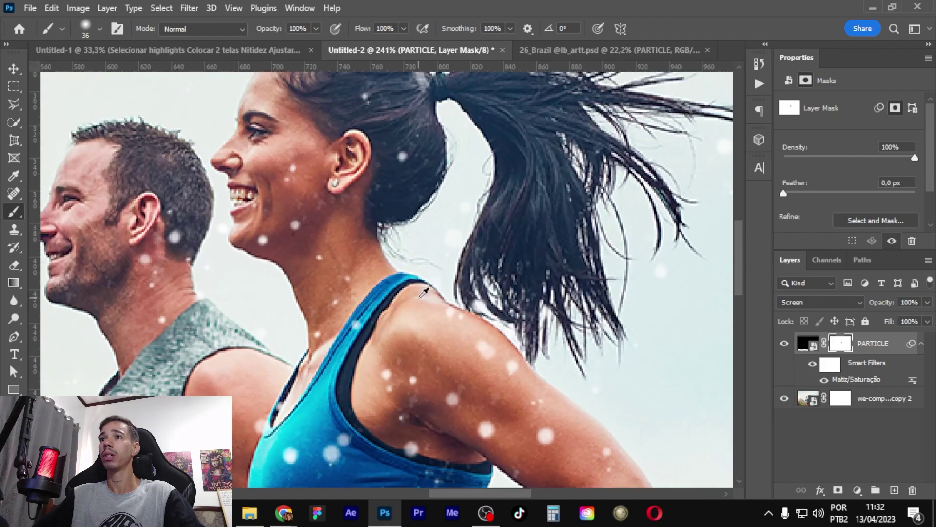
{"action": "scroll", "coordinate": [410, 294], "scroll_direction": "up", "scroll_amount": 1}
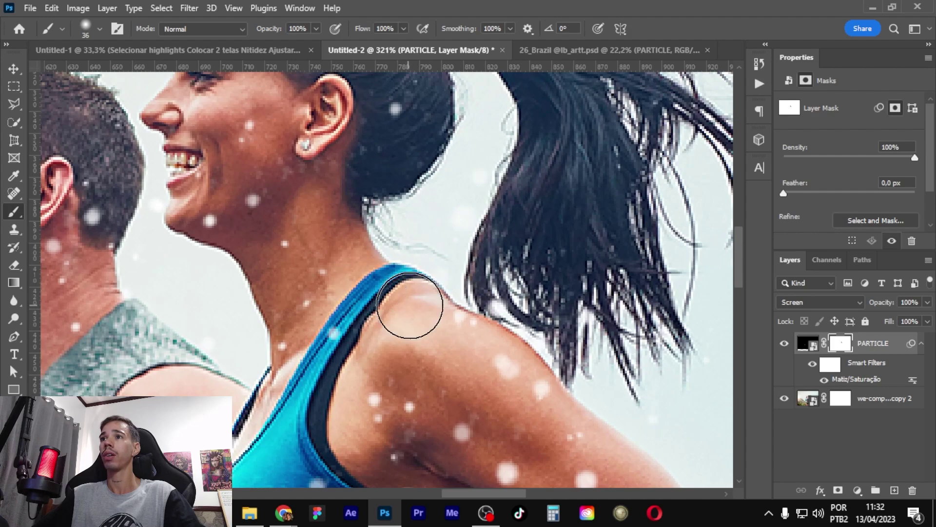
{"action": "scroll", "coordinate": [398, 305], "scroll_direction": "down", "scroll_amount": 2}
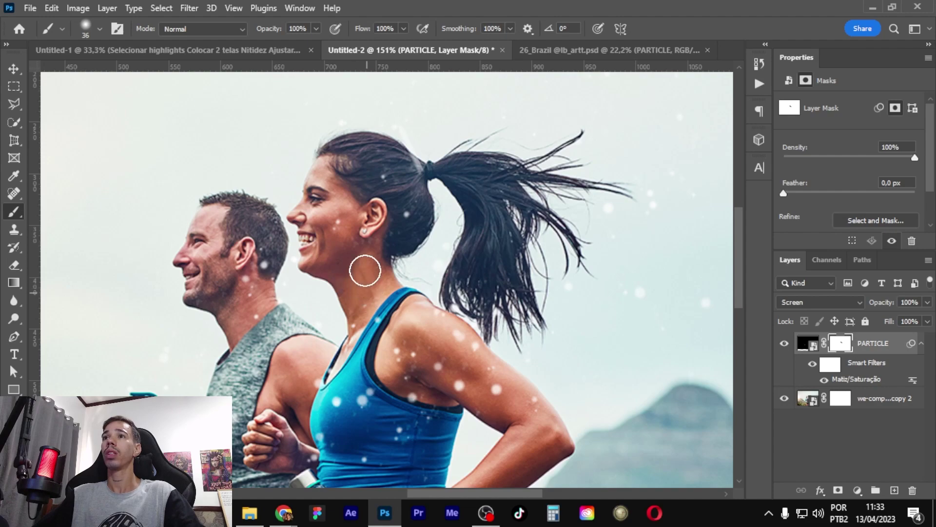
{"action": "left_click_drag", "start_coordinate": [365, 271], "coordinate": [399, 201]}
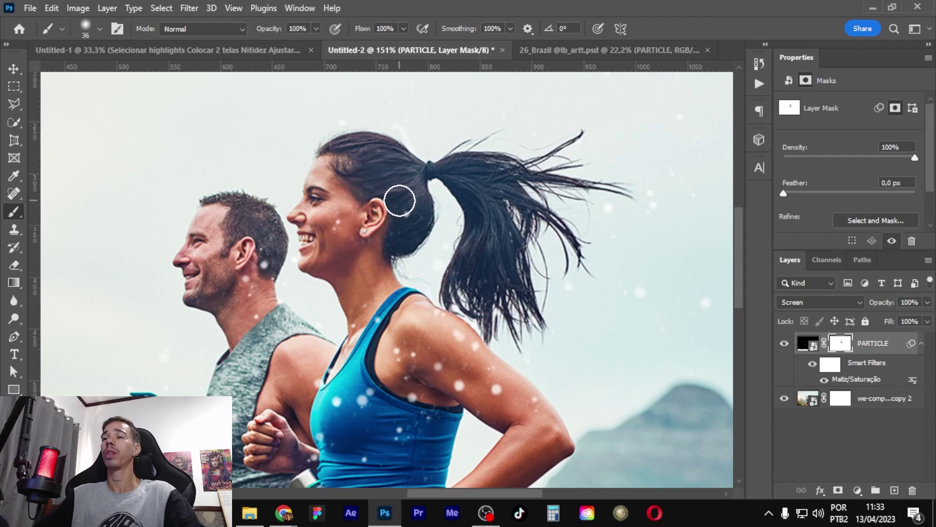
Step: Replace the PARTICLE layer's mask with a fresh white layer mask
{"action": "right_click", "coordinate": [840, 347]}
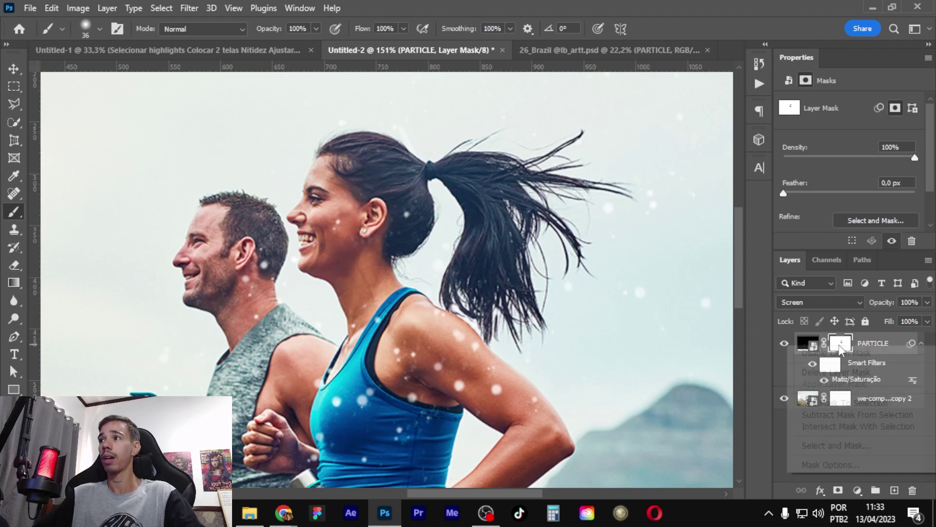
{"action": "left_click", "coordinate": [839, 374]}
{"action": "left_click", "coordinate": [838, 490]}
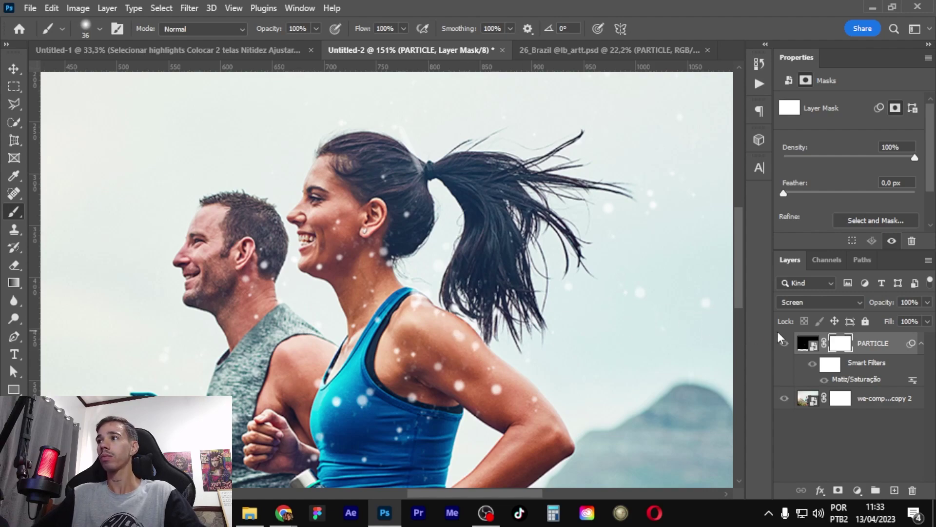
Step: Mask particles over the woman's shoulder, arm, strap, neck and hair behind the ear
{"action": "right_click", "coordinate": [390, 326], "text": "alt"}
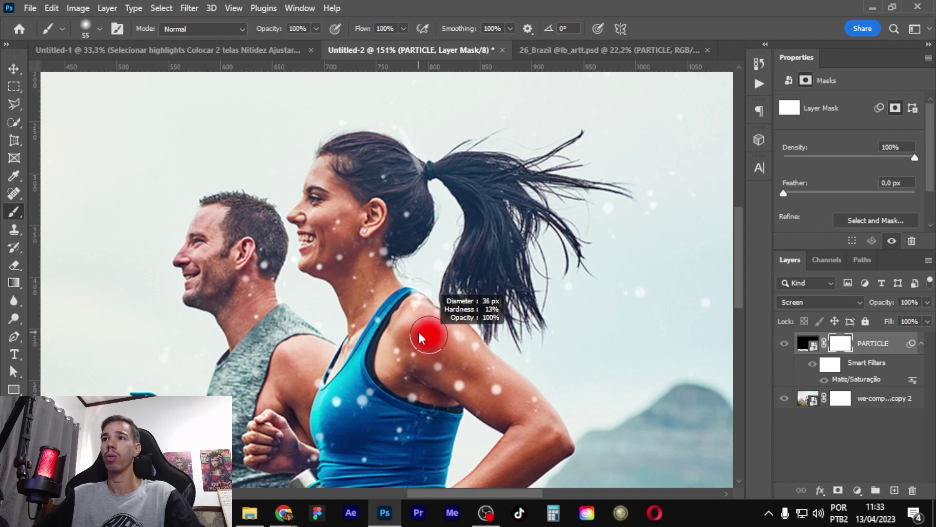
{"action": "left_click_drag", "start_coordinate": [447, 332], "coordinate": [518, 407]}
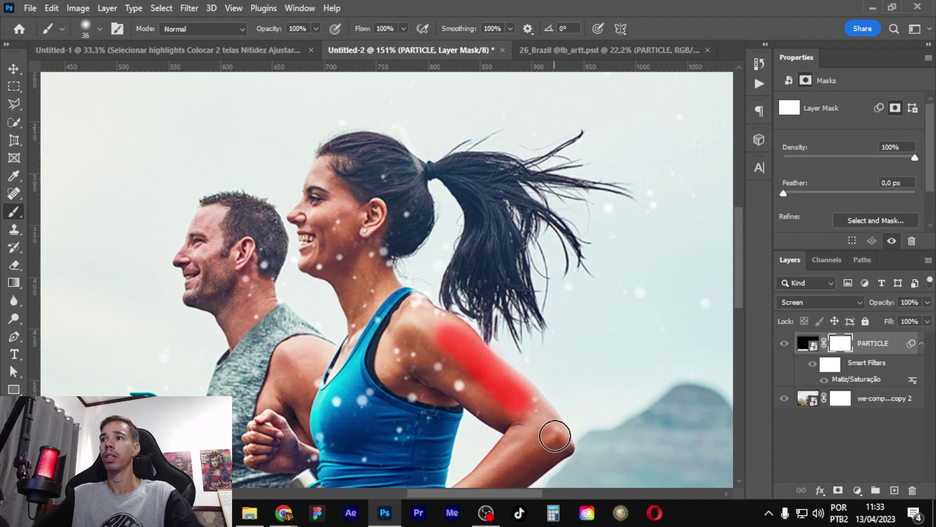
{"action": "scroll", "coordinate": [532, 396], "scroll_direction": "up", "scroll_amount": 2}
{"action": "right_click", "coordinate": [529, 402], "text": "alt"}
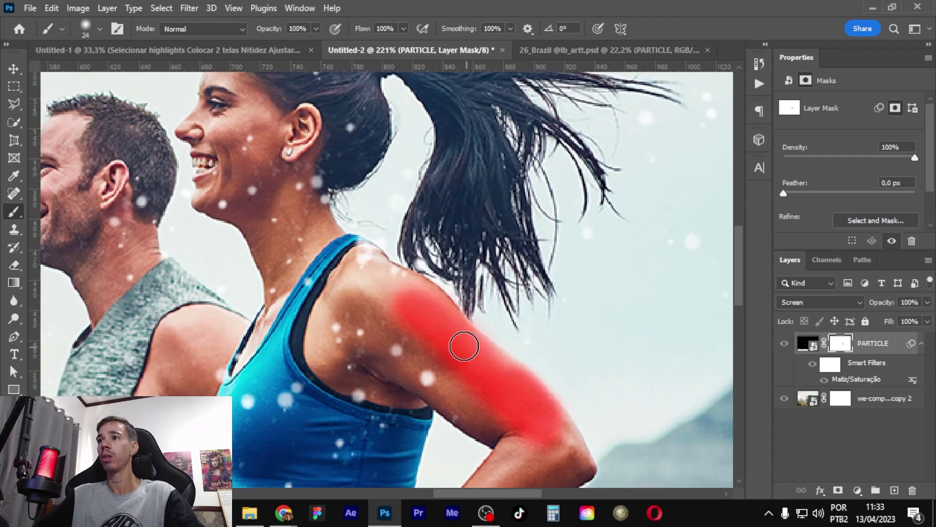
{"action": "mouse_move", "coordinate": [402, 296]}
{"action": "left_mouse_down"}
{"action": "mouse_move", "coordinate": [323, 231]}
{"action": "mouse_move", "coordinate": [344, 248]}
{"action": "mouse_move", "coordinate": [379, 313]}
{"action": "left_mouse_up"}
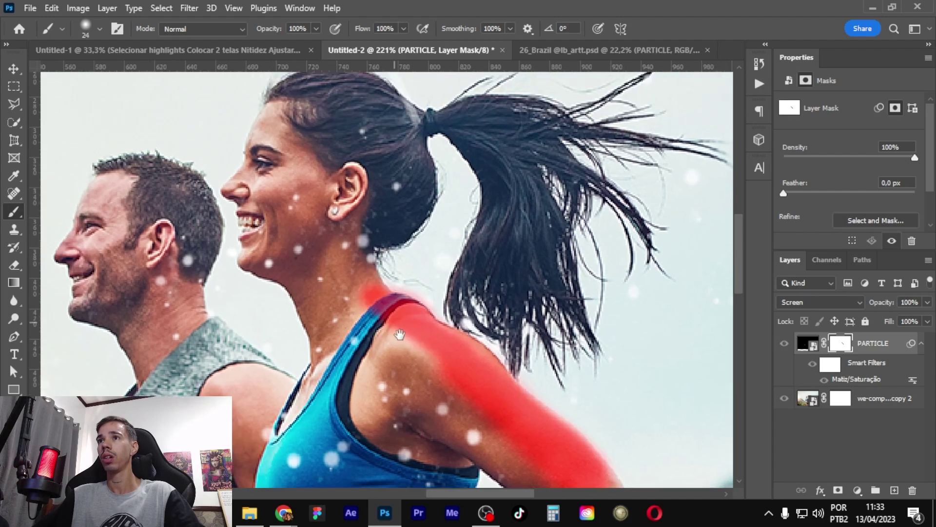
{"action": "left_click_drag", "start_coordinate": [347, 245], "coordinate": [374, 296]}
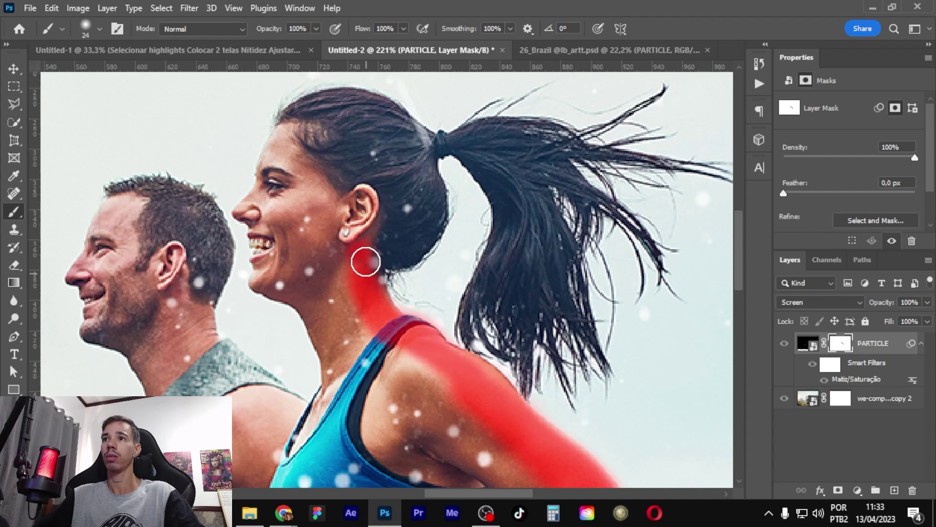
{"action": "left_click_drag", "start_coordinate": [382, 341], "coordinate": [365, 276]}
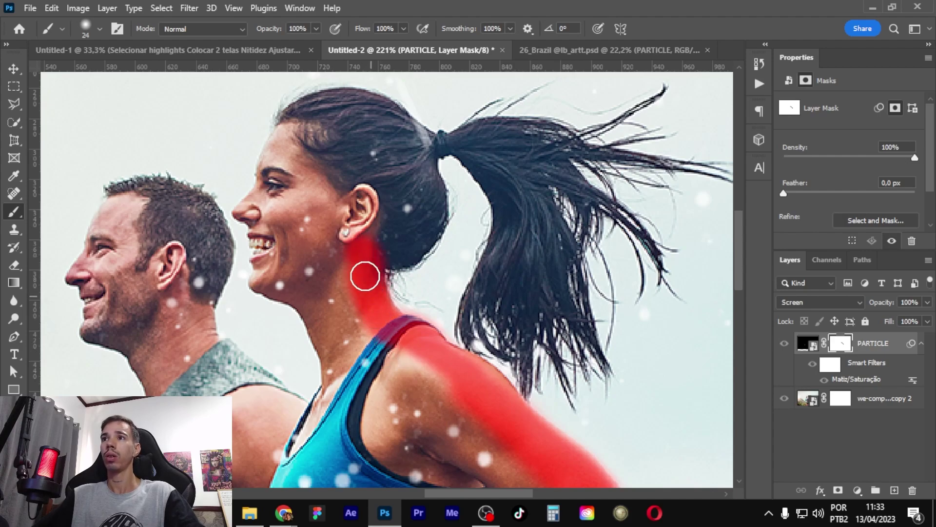
{"action": "mouse_move", "coordinate": [413, 249]}
{"action": "left_mouse_down"}
{"action": "mouse_move", "coordinate": [429, 220]}
{"action": "mouse_move", "coordinate": [426, 163]}
{"action": "mouse_move", "coordinate": [438, 237]}
{"action": "mouse_move", "coordinate": [429, 209]}
{"action": "mouse_move", "coordinate": [386, 262]}
{"action": "left_mouse_up"}
Step: With a roughly 53 px brush, mask the woman's hair, cheek, chin and jaw, touching up the shoulder
{"action": "key", "text": "bracketright"}
{"action": "key", "text": "bracketright"}
{"action": "key", "text": "bracketright"}
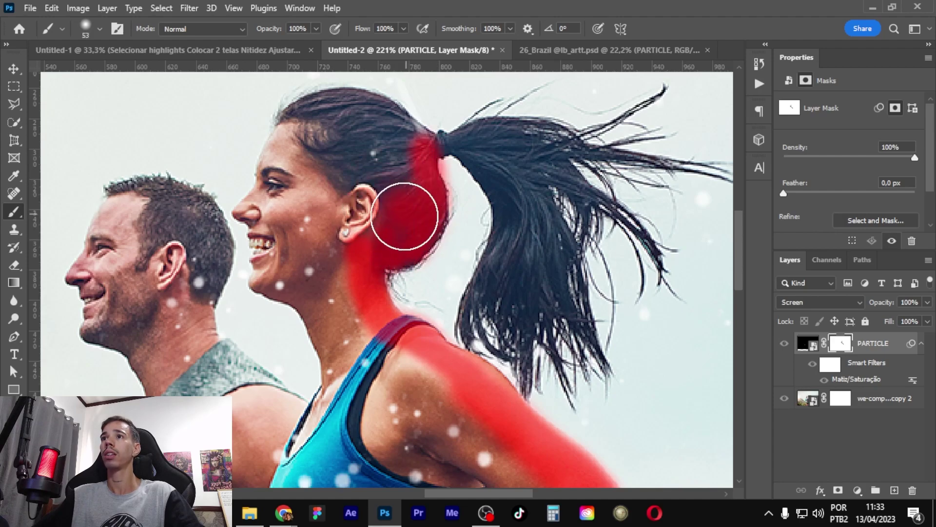
{"action": "mouse_move", "coordinate": [407, 211]}
{"action": "left_mouse_down"}
{"action": "mouse_move", "coordinate": [376, 167]}
{"action": "mouse_move", "coordinate": [393, 155]}
{"action": "mouse_move", "coordinate": [365, 125]}
{"action": "mouse_move", "coordinate": [313, 119]}
{"action": "mouse_move", "coordinate": [306, 150]}
{"action": "mouse_move", "coordinate": [351, 209]}
{"action": "mouse_move", "coordinate": [303, 215]}
{"action": "mouse_move", "coordinate": [306, 150]}
{"action": "left_mouse_up"}
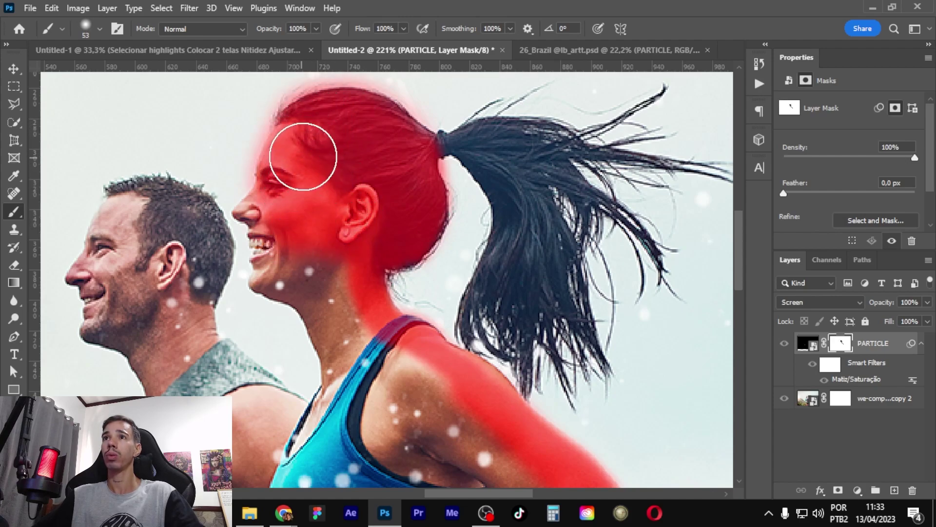
{"action": "mouse_move", "coordinate": [283, 239]}
{"action": "left_mouse_down"}
{"action": "mouse_move", "coordinate": [265, 274]}
{"action": "mouse_move", "coordinate": [312, 297]}
{"action": "mouse_move", "coordinate": [337, 365]}
{"action": "left_mouse_up"}
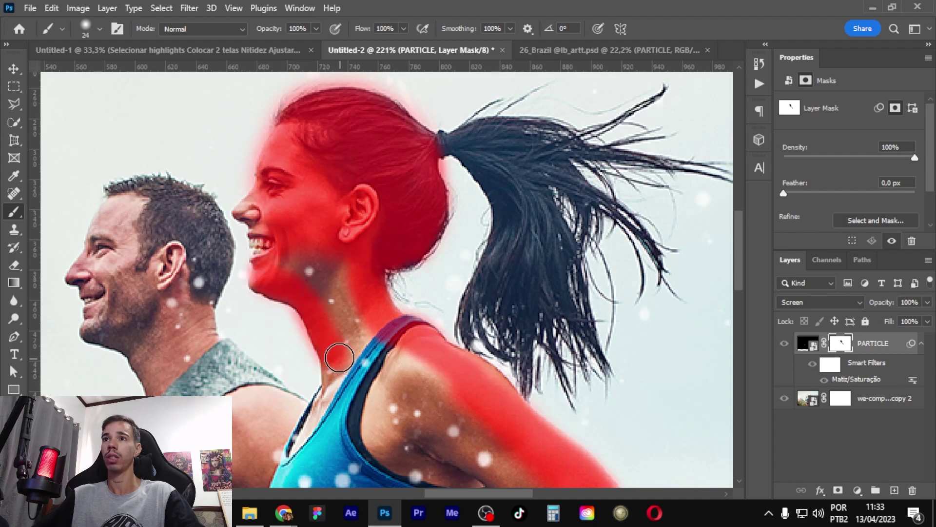
{"action": "left_click_drag", "start_coordinate": [295, 246], "coordinate": [366, 355]}
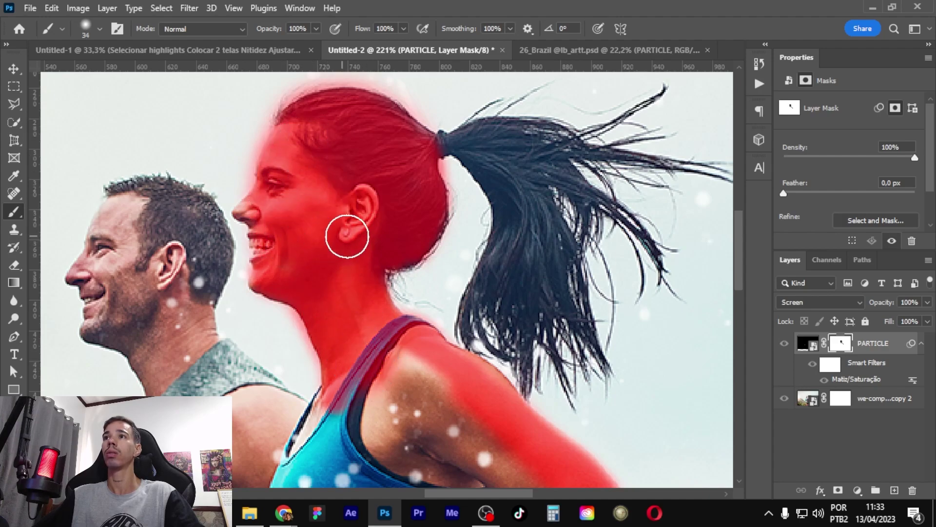
{"action": "scroll", "coordinate": [346, 236], "scroll_direction": "down", "scroll_amount": 5}
{"action": "scroll", "coordinate": [363, 292], "scroll_direction": "up", "scroll_amount": 1}
{"action": "scroll", "coordinate": [415, 299], "scroll_direction": "up", "scroll_amount": 1}
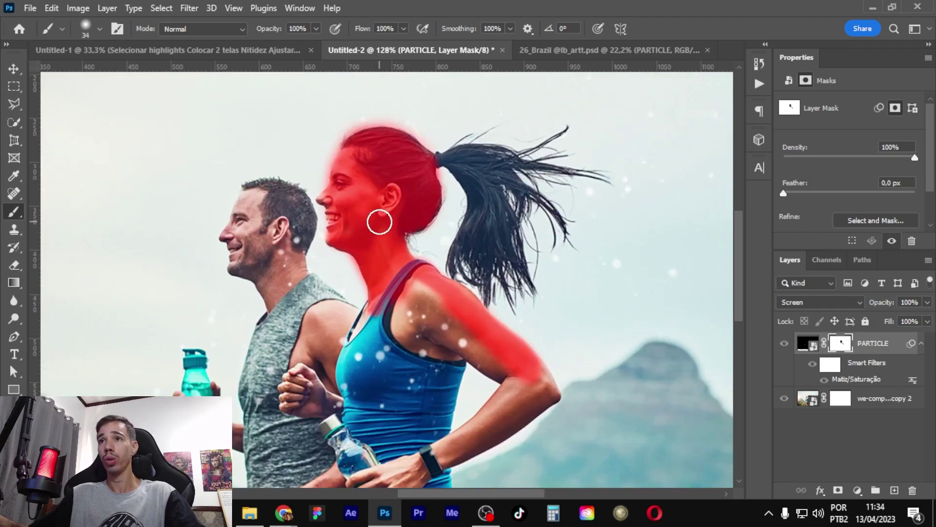
{"action": "left_click_drag", "start_coordinate": [432, 314], "coordinate": [444, 322]}
Step: Mask particles behind the man's ear, over his hair, jaw and neck, then recentre the photo
{"action": "scroll", "coordinate": [276, 239], "scroll_direction": "up", "scroll_amount": 1}
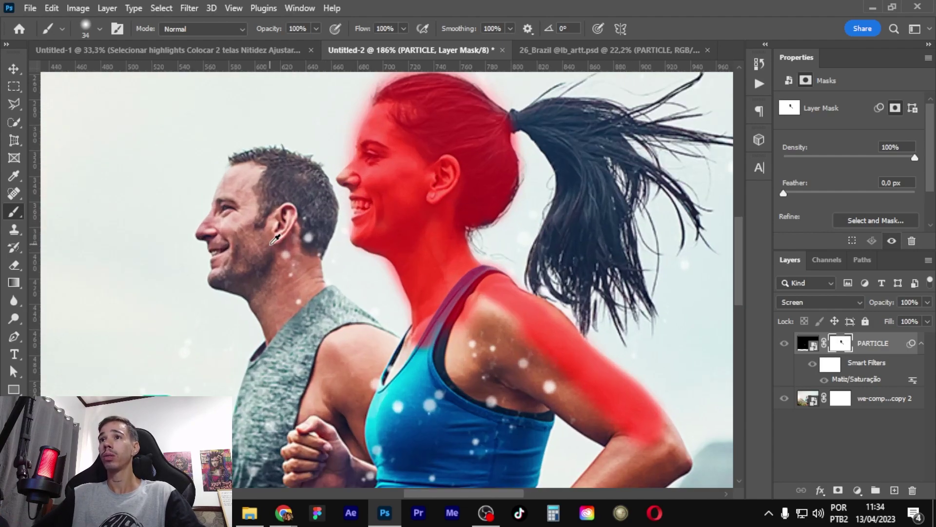
{"action": "mouse_move", "coordinate": [307, 219]}
{"action": "left_mouse_down"}
{"action": "mouse_move", "coordinate": [298, 246]}
{"action": "mouse_move", "coordinate": [314, 316]}
{"action": "left_mouse_up"}
{"action": "mouse_move", "coordinate": [305, 233]}
{"action": "left_mouse_down"}
{"action": "mouse_move", "coordinate": [314, 195]}
{"action": "mouse_move", "coordinate": [318, 205]}
{"action": "mouse_move", "coordinate": [293, 167]}
{"action": "mouse_move", "coordinate": [255, 163]}
{"action": "mouse_move", "coordinate": [240, 183]}
{"action": "mouse_move", "coordinate": [227, 258]}
{"action": "mouse_move", "coordinate": [234, 276]}
{"action": "mouse_move", "coordinate": [282, 267]}
{"action": "left_mouse_up"}
{"action": "mouse_move", "coordinate": [296, 207]}
{"action": "left_mouse_down"}
{"action": "mouse_move", "coordinate": [262, 255]}
{"action": "mouse_move", "coordinate": [293, 313]}
{"action": "mouse_move", "coordinate": [330, 337]}
{"action": "mouse_move", "coordinate": [330, 318]}
{"action": "left_mouse_up"}
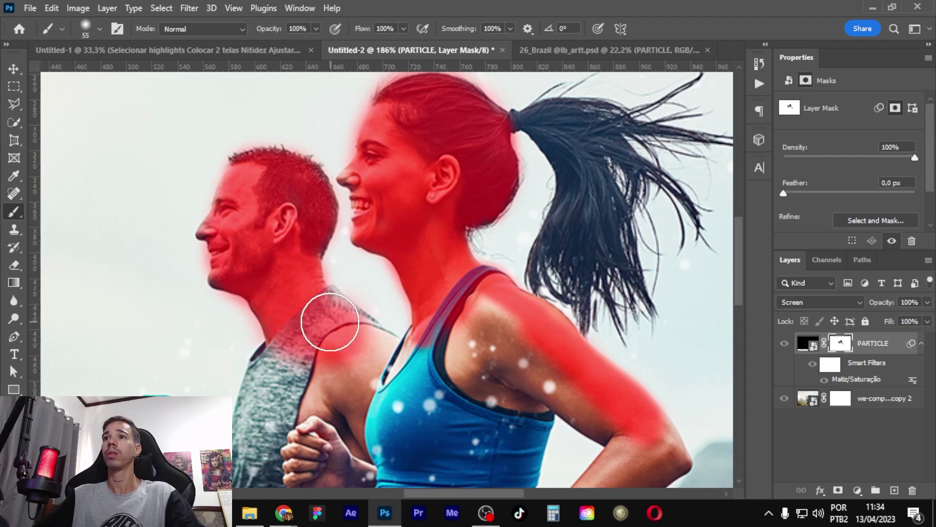
{"action": "scroll", "coordinate": [486, 305], "scroll_direction": "down", "scroll_amount": 5}
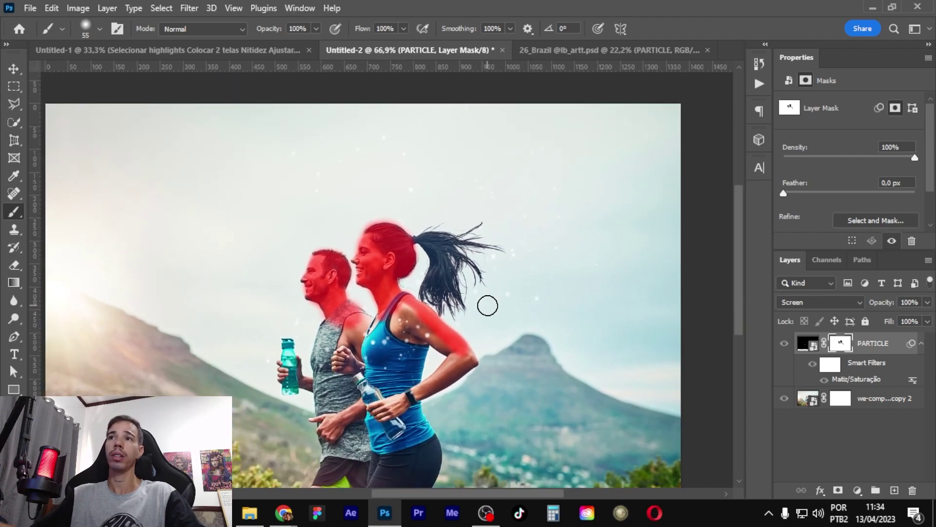
{"action": "scroll", "coordinate": [384, 240], "scroll_direction": "up", "scroll_amount": 3}
{"action": "scroll", "coordinate": [384, 240], "scroll_direction": "up", "scroll_amount": 2}
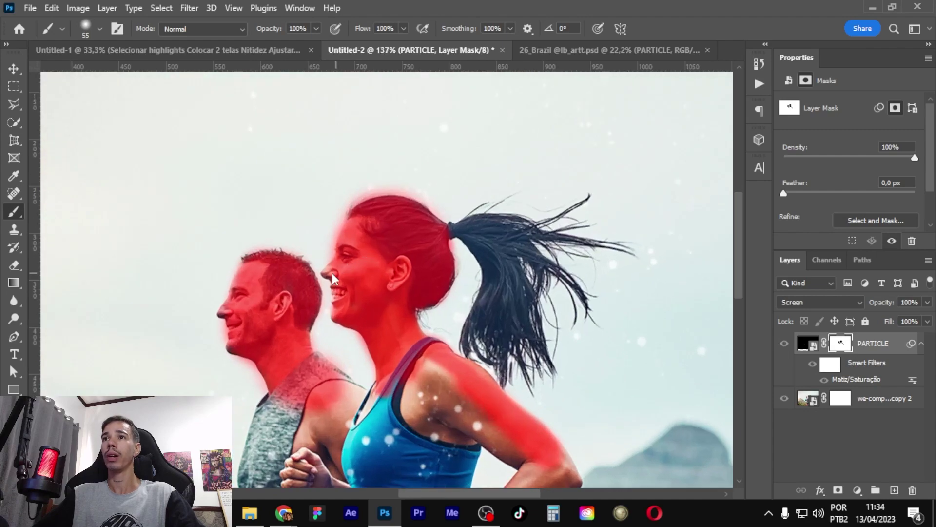
{"action": "scroll", "coordinate": [361, 254], "scroll_direction": "up", "scroll_amount": 2}
{"action": "scroll", "coordinate": [335, 268], "scroll_direction": "up", "scroll_amount": 2}
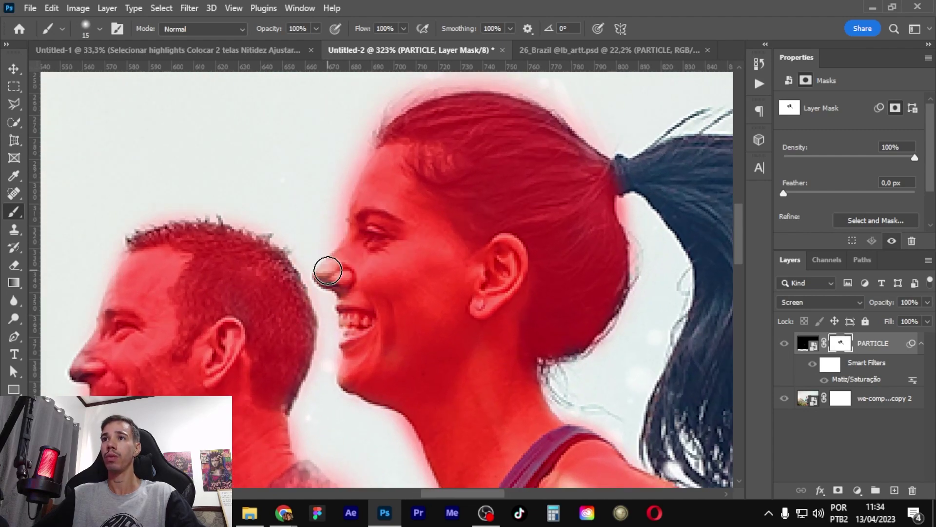
{"action": "scroll", "coordinate": [336, 273], "scroll_direction": "down", "scroll_amount": 5}
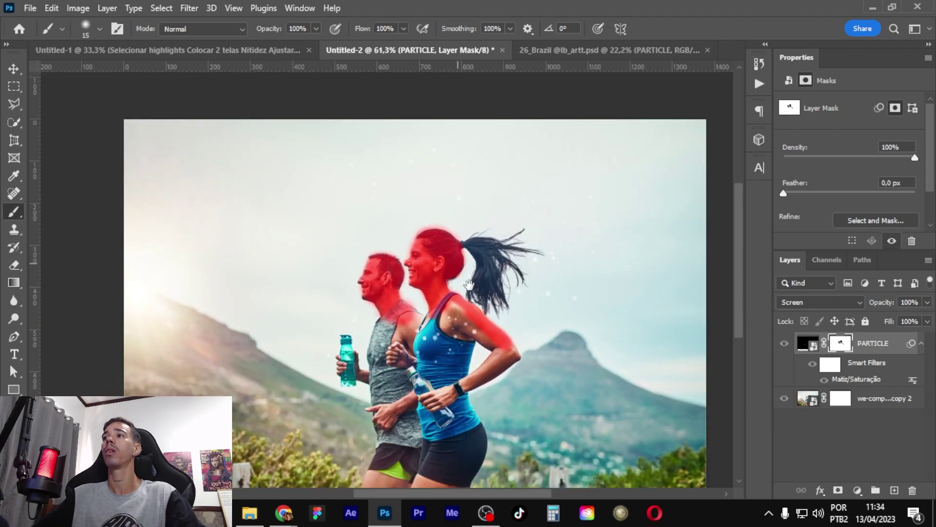
{"action": "left_click_drag", "start_coordinate": [469, 284], "coordinate": [482, 318]}
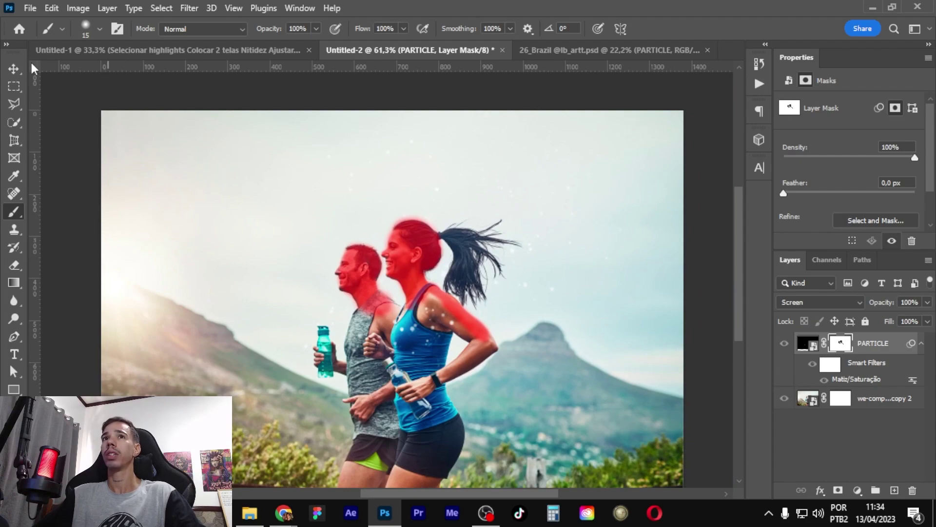
Step: Hide the red mask preview on the PARTICLE layer and pan to view the runners' faces
{"action": "left_click", "coordinate": [18, 70]}
{"action": "left_click", "coordinate": [867, 403]}
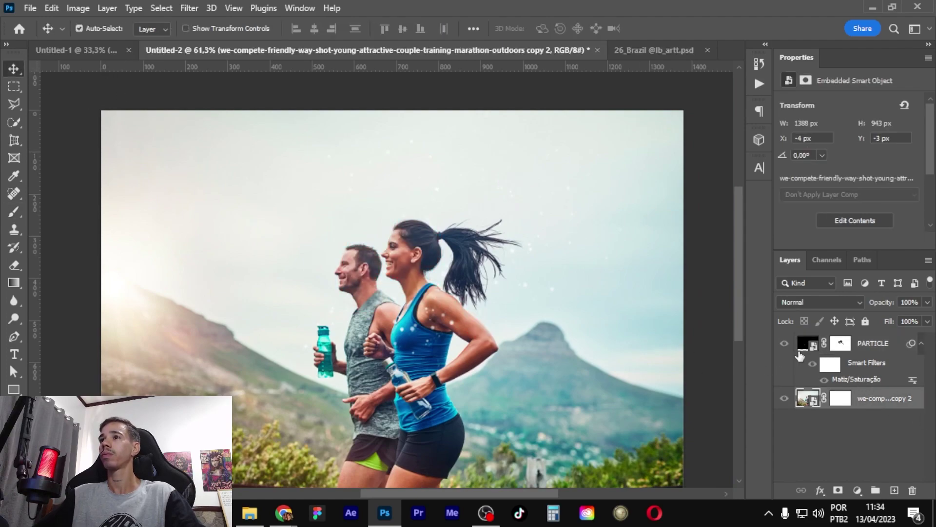
{"action": "left_click", "coordinate": [805, 346]}
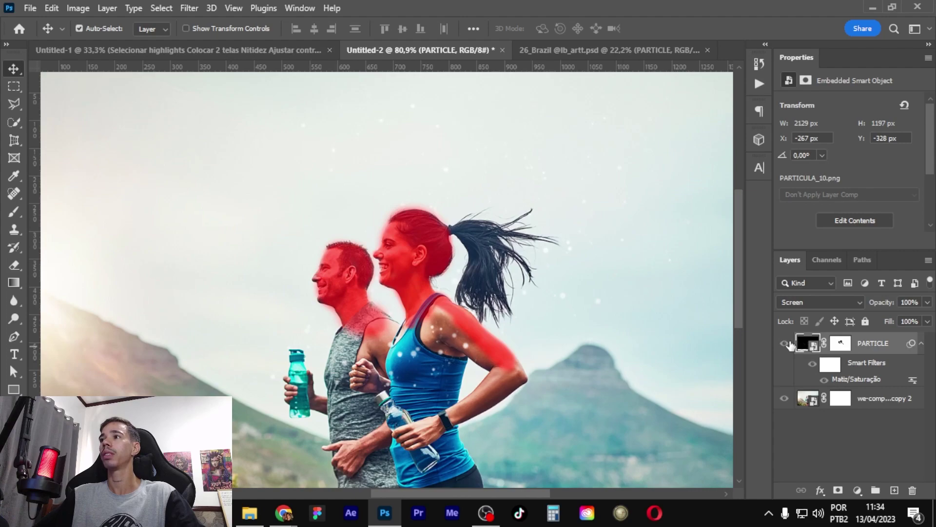
{"action": "left_click", "coordinate": [840, 346]}
{"action": "left_click", "coordinate": [834, 352], "text": "alt+shift"}
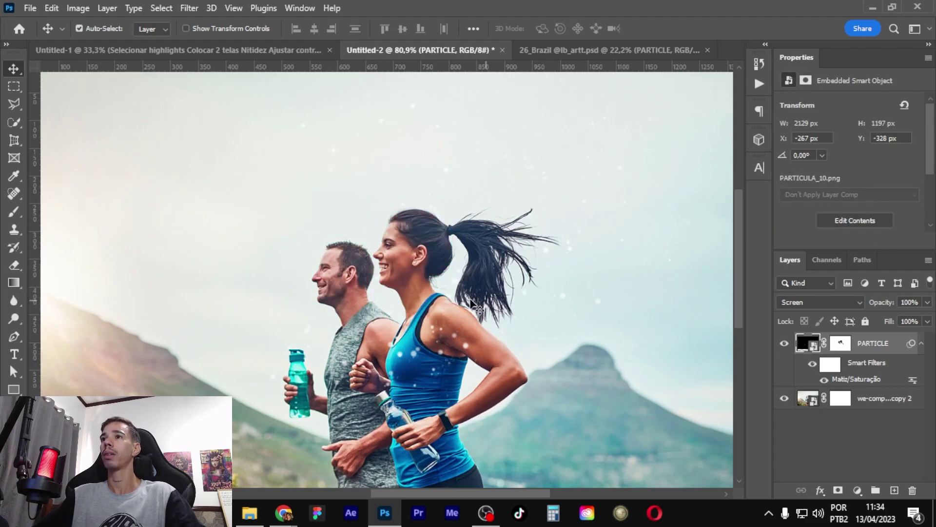
{"action": "left_click_drag", "start_coordinate": [471, 304], "coordinate": [444, 329]}
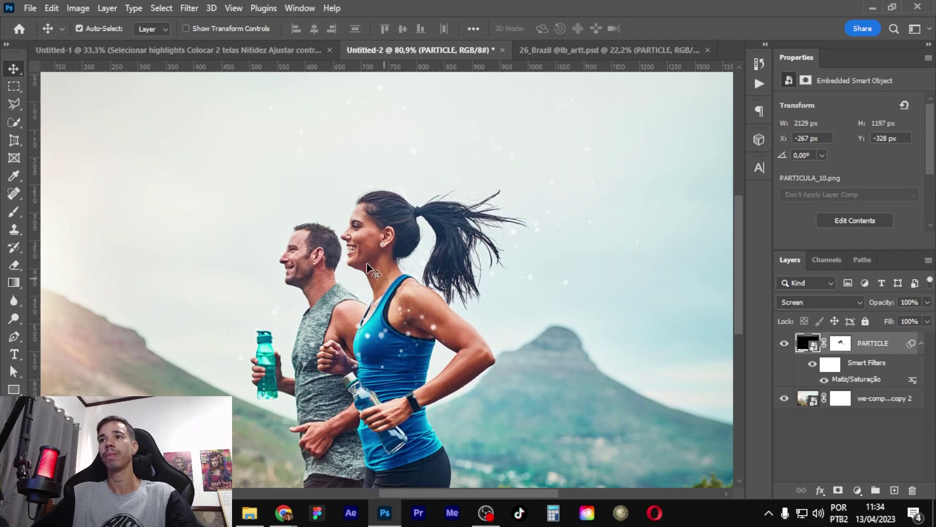
{"action": "scroll", "coordinate": [402, 277], "scroll_direction": "down", "scroll_amount": 4}
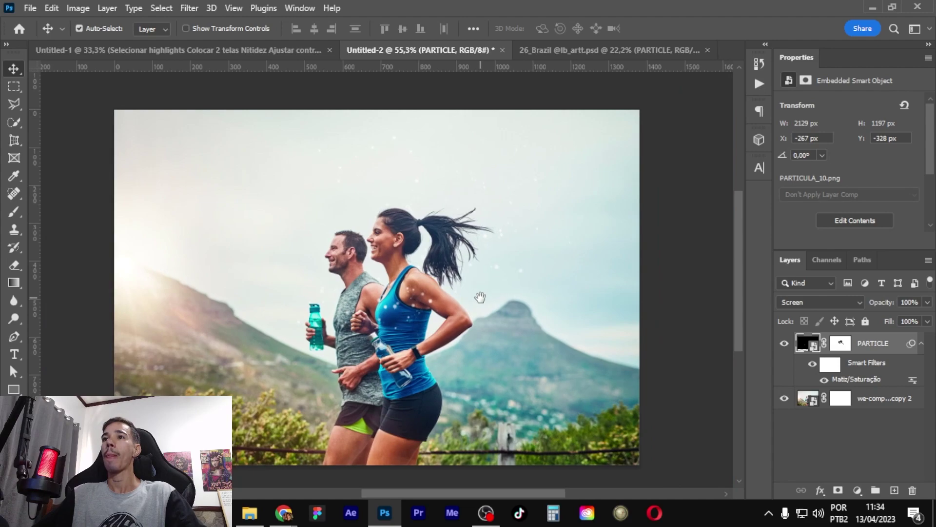
Step: Scroll the canvas and open the Filter menu to browse render filters
{"action": "scroll", "coordinate": [422, 304], "scroll_direction": "up", "scroll_amount": 5}
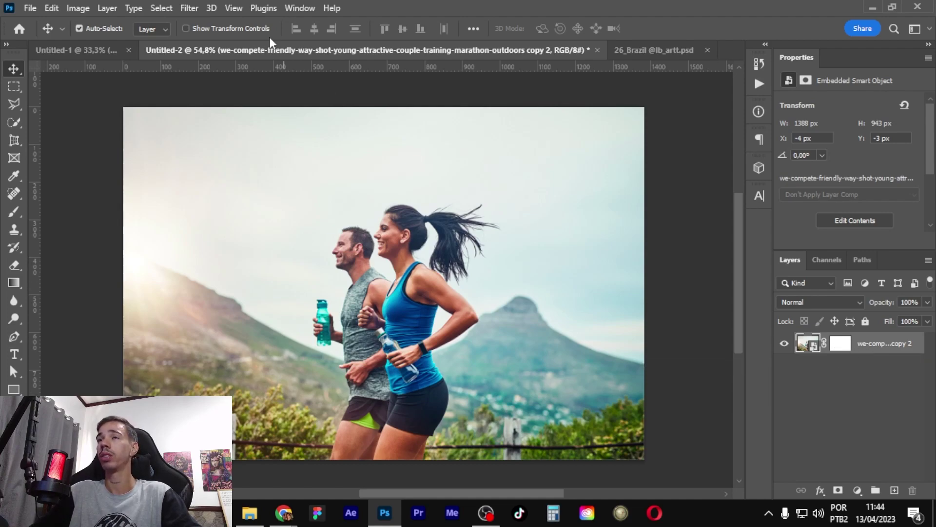
{"action": "left_click", "coordinate": [191, 8]}
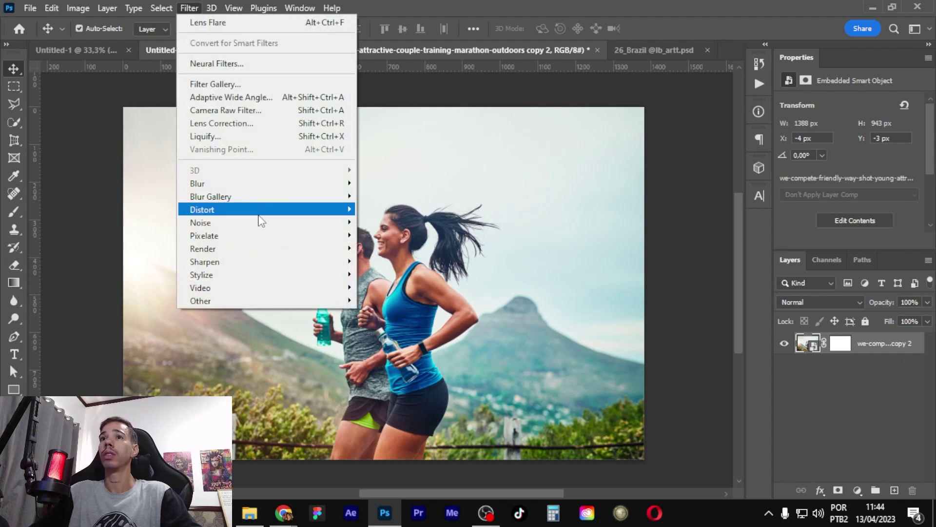
{"action": "mouse_move", "coordinate": [203, 248]}
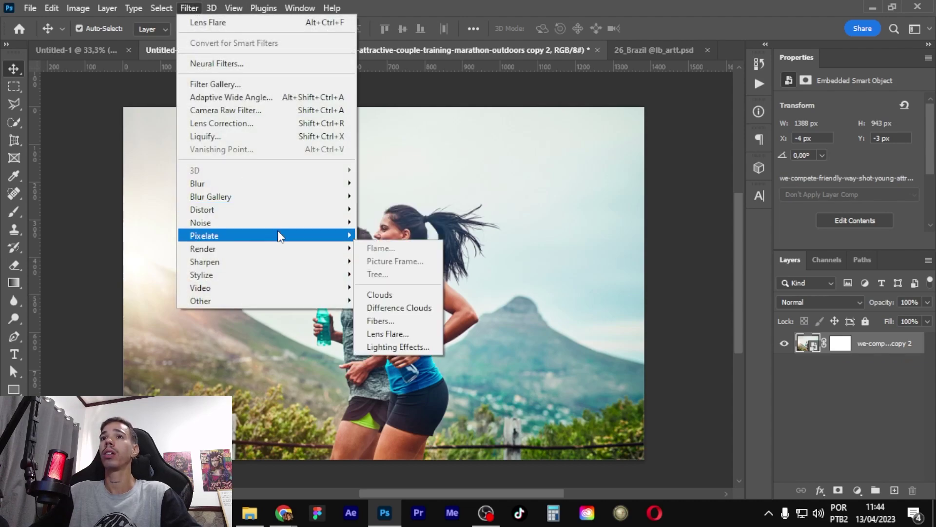
Step: Apply a 50-300mm Zoom Lens Flare at 100% brightness, centred on the photo's left side
{"action": "left_click", "coordinate": [423, 334]}
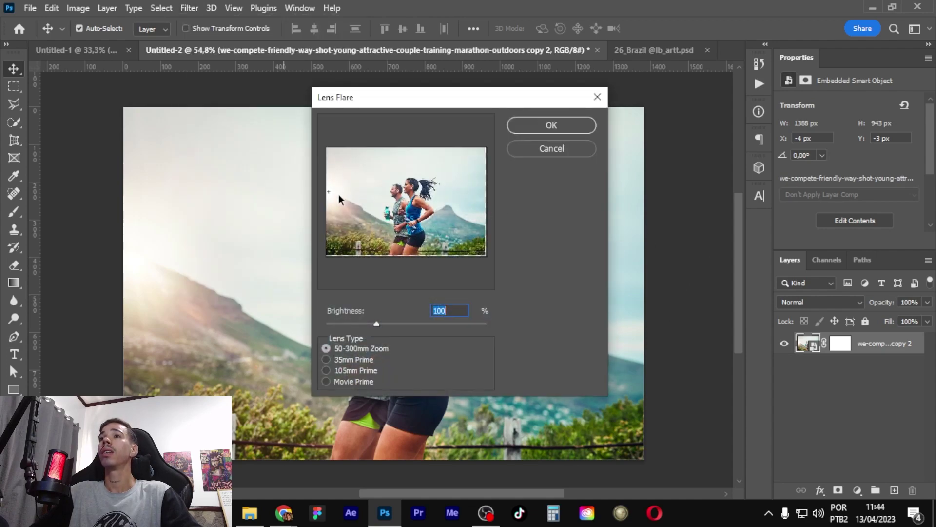
{"action": "left_click_drag", "start_coordinate": [332, 193], "coordinate": [383, 185]}
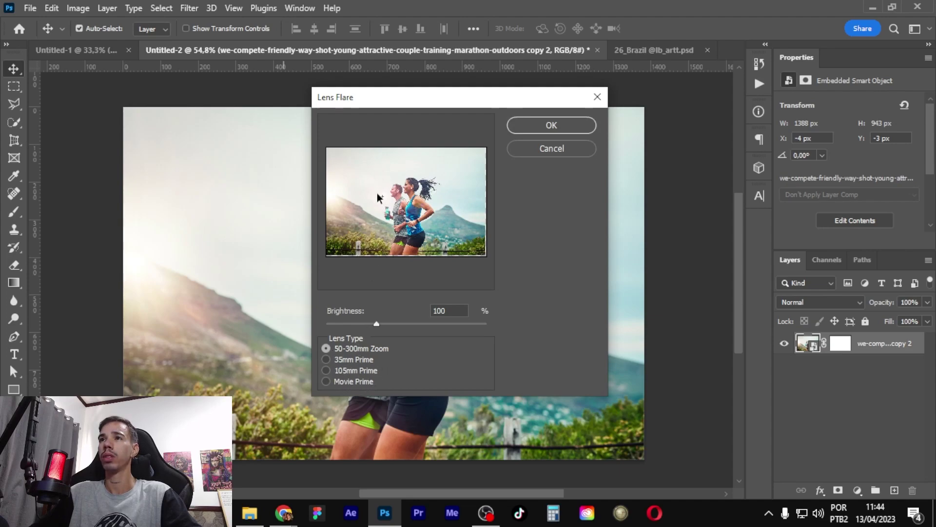
{"action": "mouse_move", "coordinate": [383, 199]}
{"action": "left_mouse_down"}
{"action": "mouse_move", "coordinate": [459, 210]}
{"action": "mouse_move", "coordinate": [452, 227]}
{"action": "mouse_move", "coordinate": [465, 238]}
{"action": "mouse_move", "coordinate": [479, 209]}
{"action": "mouse_move", "coordinate": [464, 192]}
{"action": "mouse_move", "coordinate": [417, 185]}
{"action": "mouse_move", "coordinate": [356, 197]}
{"action": "left_mouse_up"}
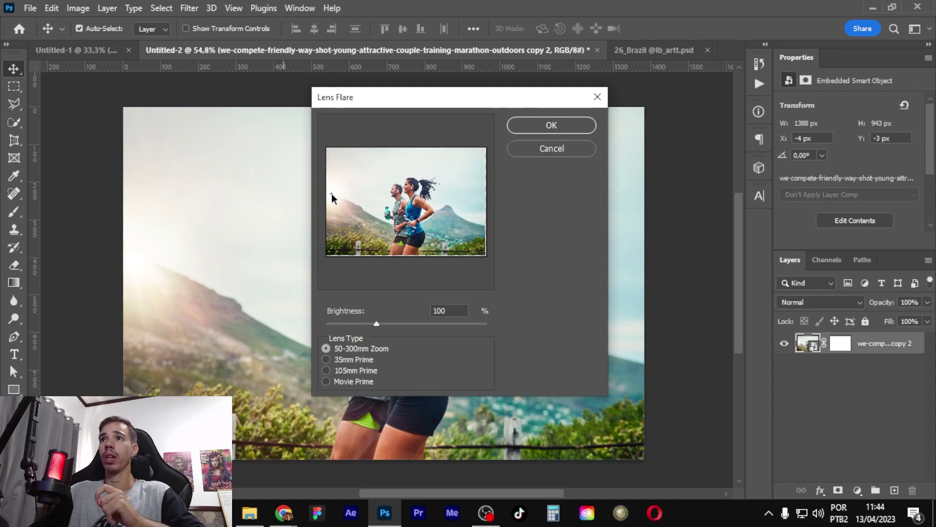
{"action": "mouse_move", "coordinate": [331, 196]}
{"action": "left_mouse_down"}
{"action": "mouse_move", "coordinate": [337, 159]}
{"action": "mouse_move", "coordinate": [332, 200]}
{"action": "mouse_move", "coordinate": [481, 158]}
{"action": "left_mouse_up"}
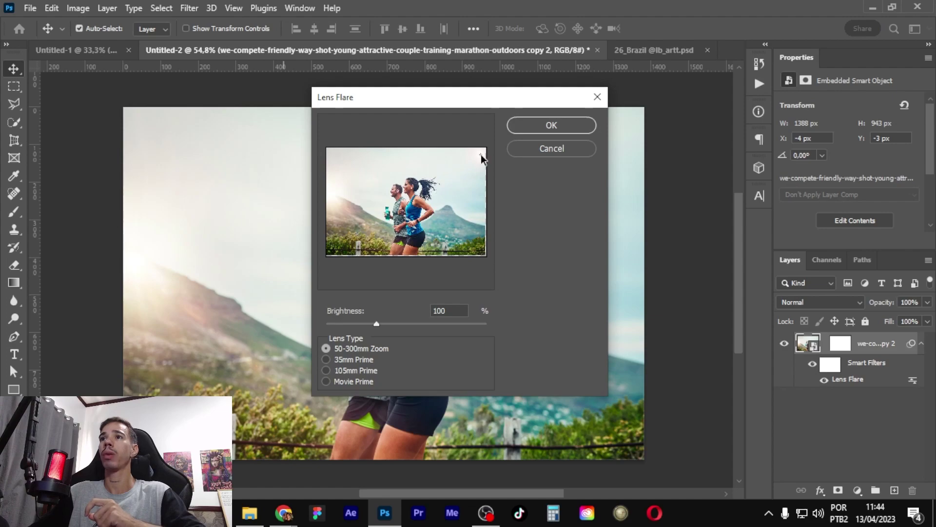
{"action": "mouse_move", "coordinate": [482, 159]}
{"action": "left_mouse_down"}
{"action": "mouse_move", "coordinate": [340, 204]}
{"action": "mouse_move", "coordinate": [332, 196]}
{"action": "left_mouse_up"}
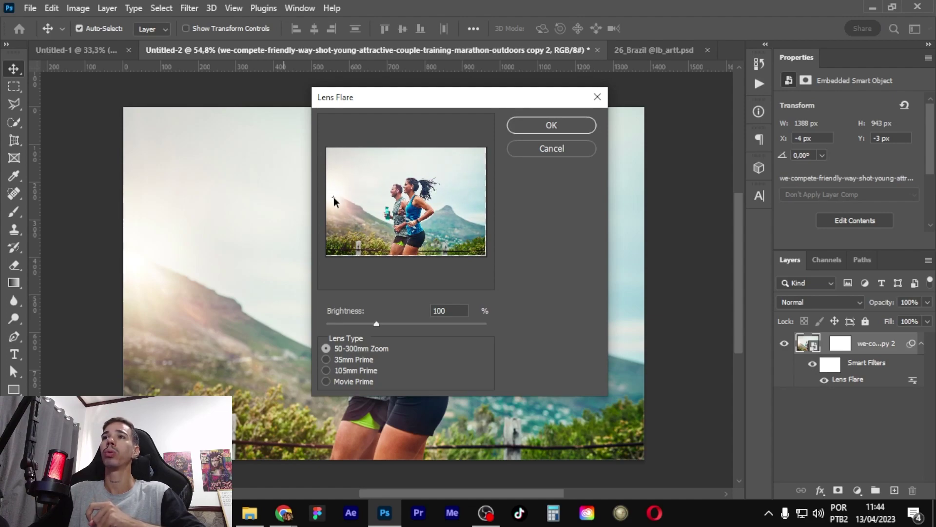
{"action": "left_click", "coordinate": [549, 125]}
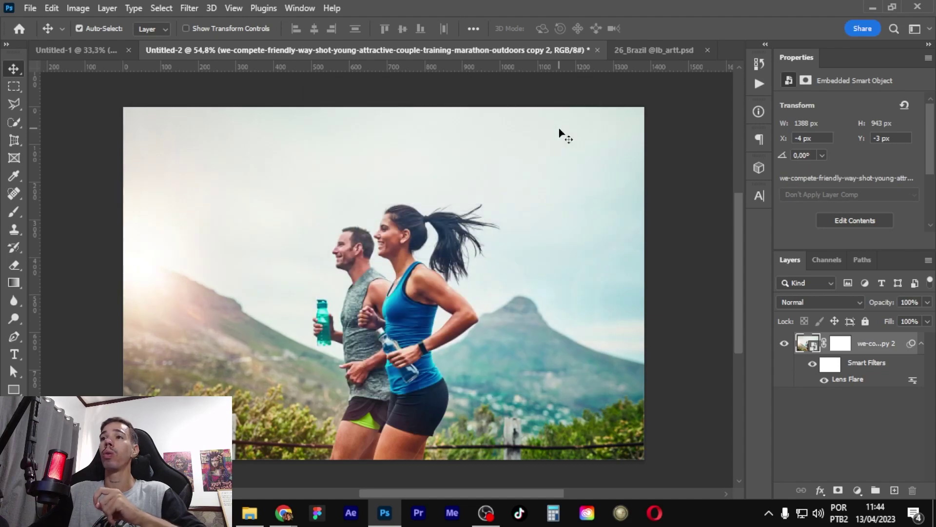
Step: Toggle the Lens Flare smart filter on and off to compare the photo
{"action": "left_click", "coordinate": [812, 365]}
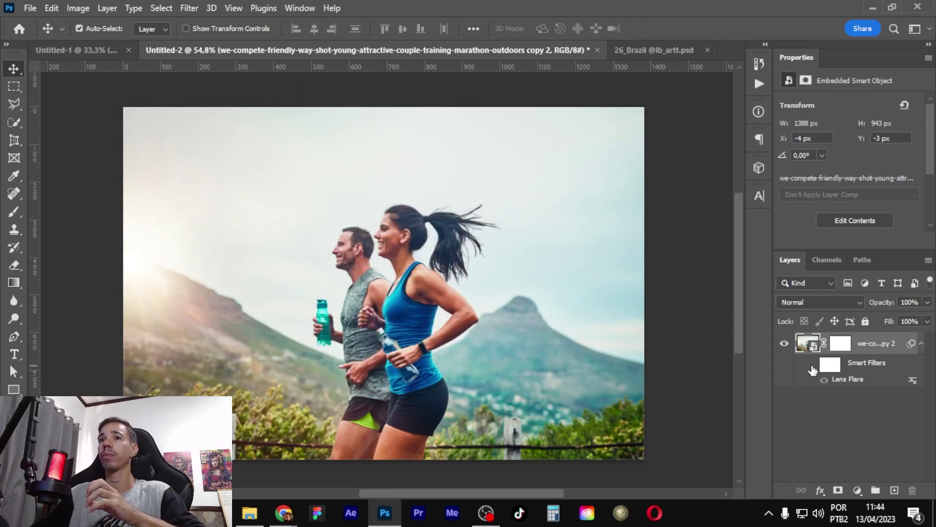
{"action": "left_click", "coordinate": [812, 365]}
{"action": "left_click", "coordinate": [812, 365]}
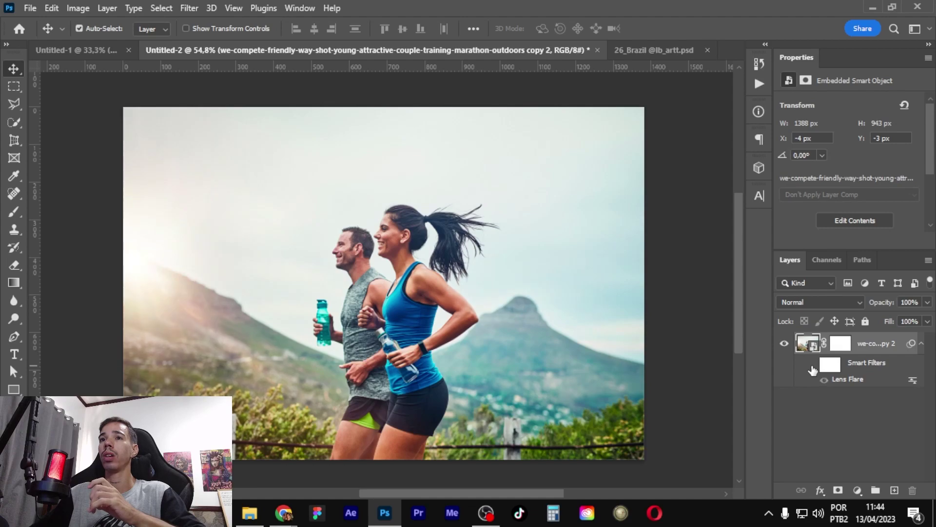
{"action": "left_click", "coordinate": [812, 365]}
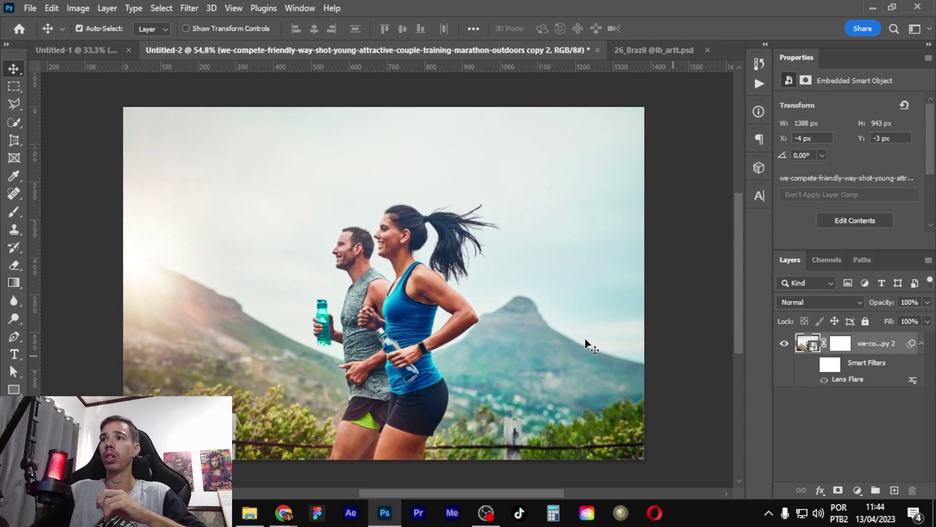
{"action": "left_click", "coordinate": [812, 364]}
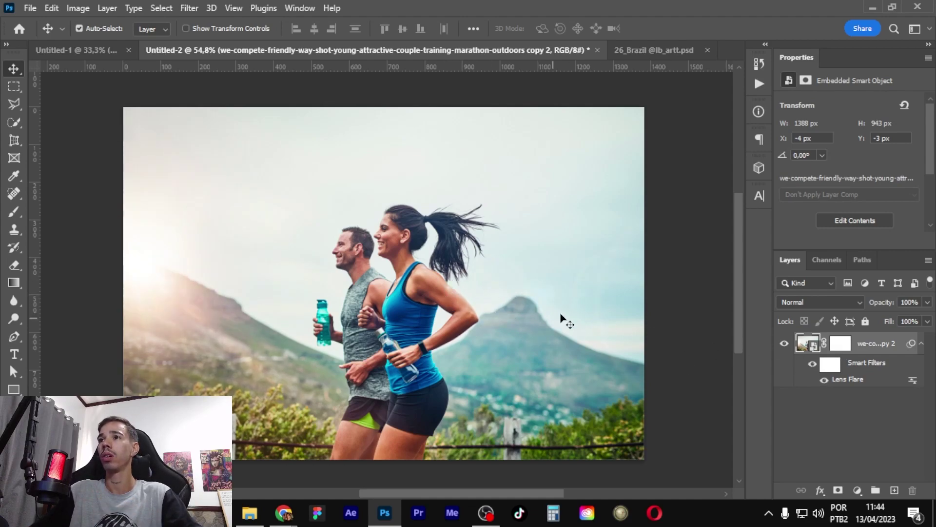
Step: Delete the Lens Flare smart filter from the runners photo layer
{"action": "scroll", "coordinate": [527, 308], "scroll_direction": "up", "scroll_amount": 4, "text": "alt"}
{"action": "scroll", "coordinate": [474, 264], "scroll_direction": "up", "scroll_amount": 2, "text": "alt"}
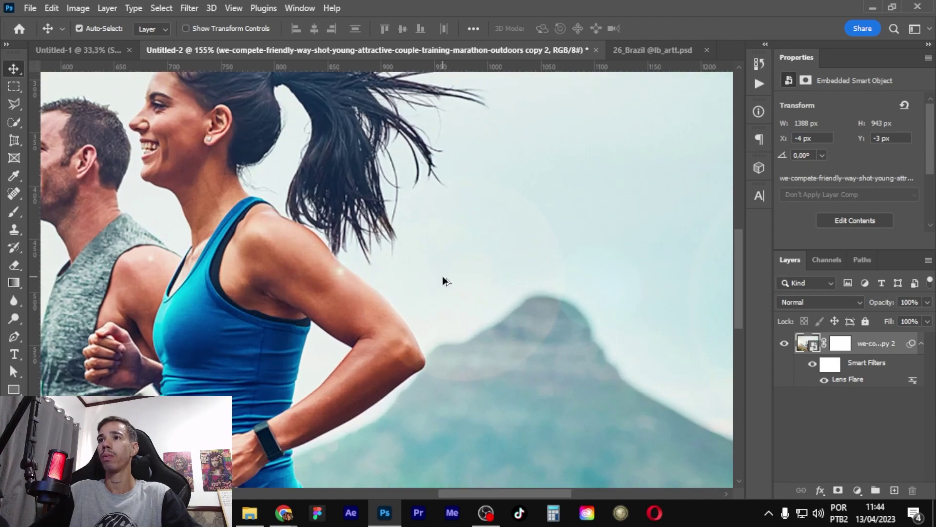
{"action": "scroll", "coordinate": [512, 273], "scroll_direction": "down", "scroll_amount": 5, "text": "alt"}
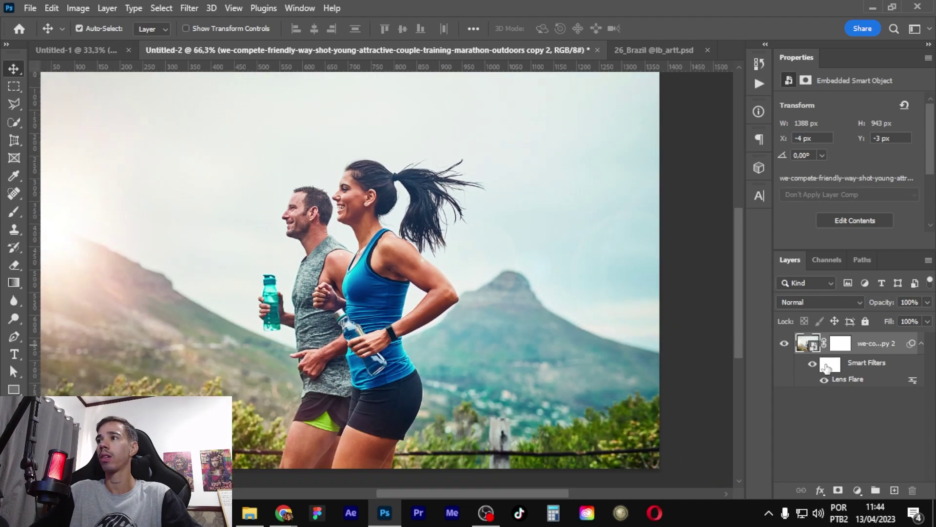
{"action": "scroll", "coordinate": [536, 278], "scroll_direction": "down", "scroll_amount": 2, "text": "alt"}
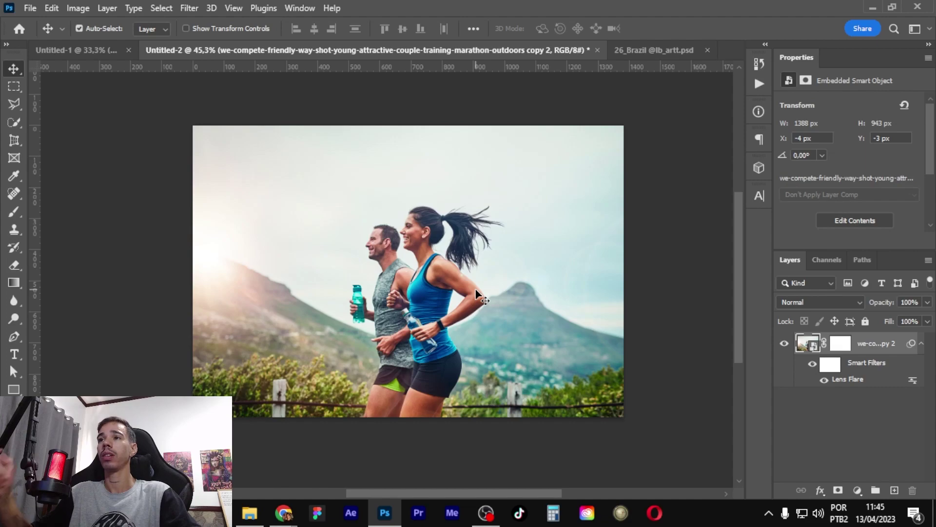
{"action": "right_click", "coordinate": [848, 379]}
{"action": "left_click", "coordinate": [858, 424]}
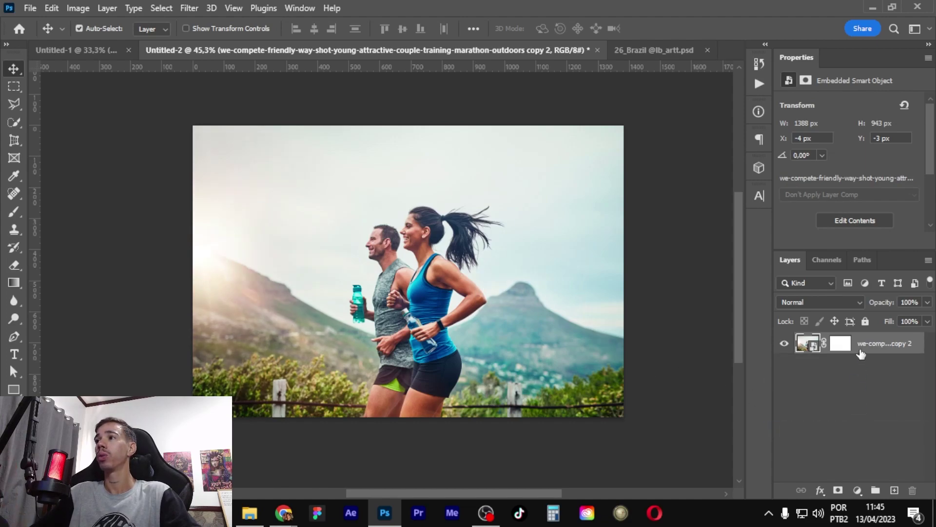
Step: Duplicate the 'copy 2' photo layer with Ctrl+J to create 'copy 3' above it
{"action": "right_click", "coordinate": [839, 344]}
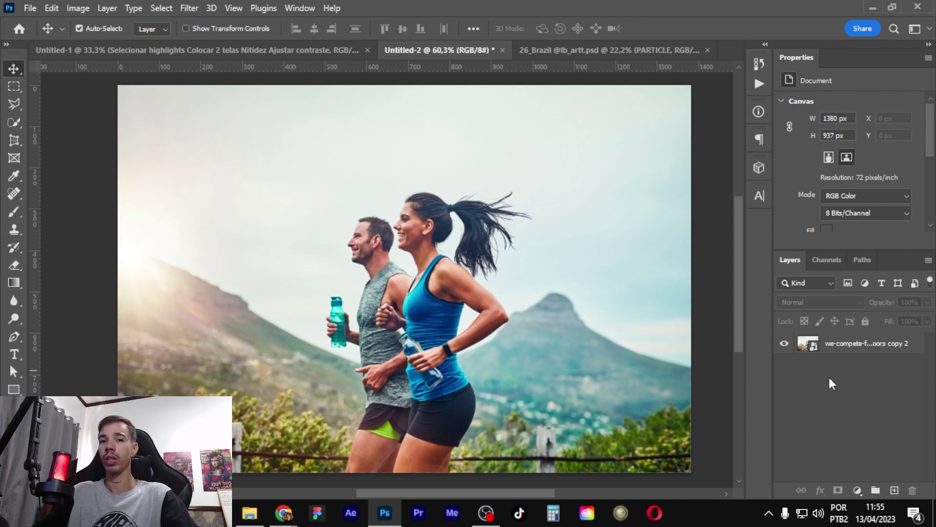
{"action": "left_click", "coordinate": [832, 353]}
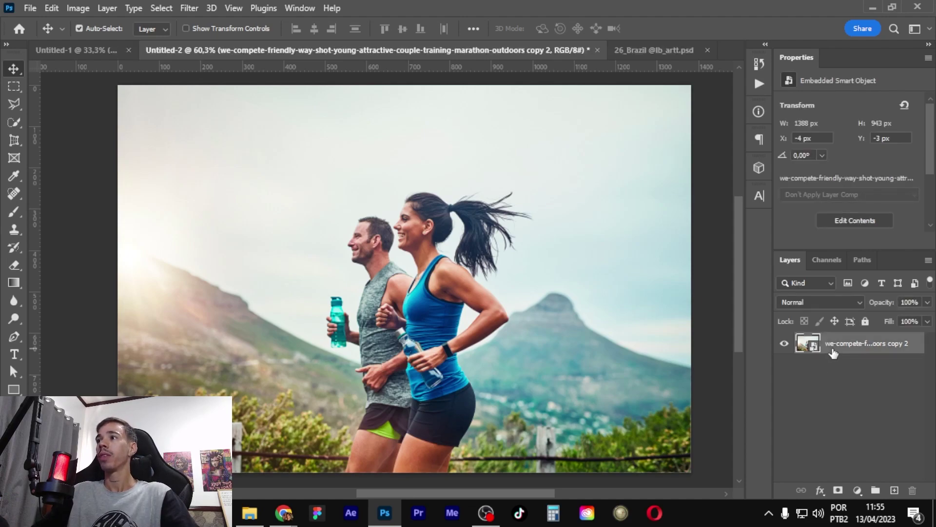
{"action": "key", "text": "ctrl+j"}
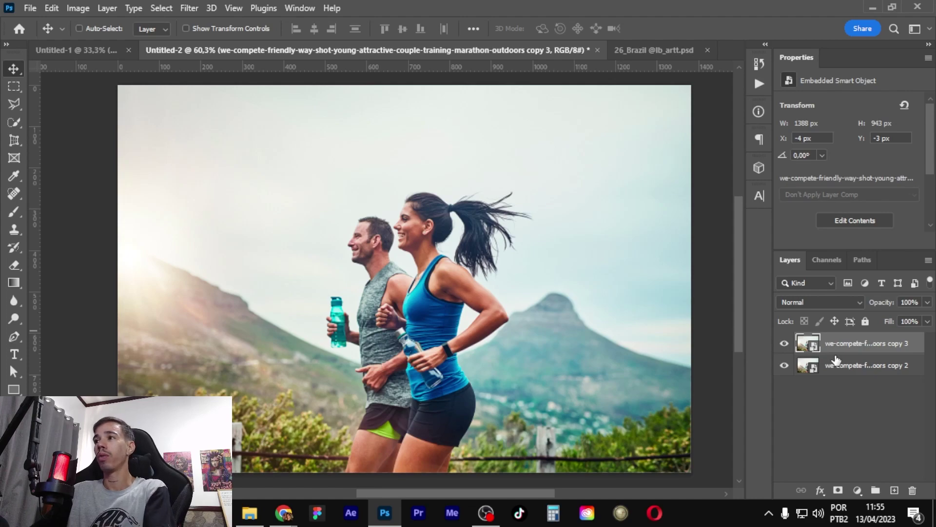
Step: Invert the copy 3 layer and set its blend mode to Vivid Light
{"action": "key", "text": "ctrl+i"}
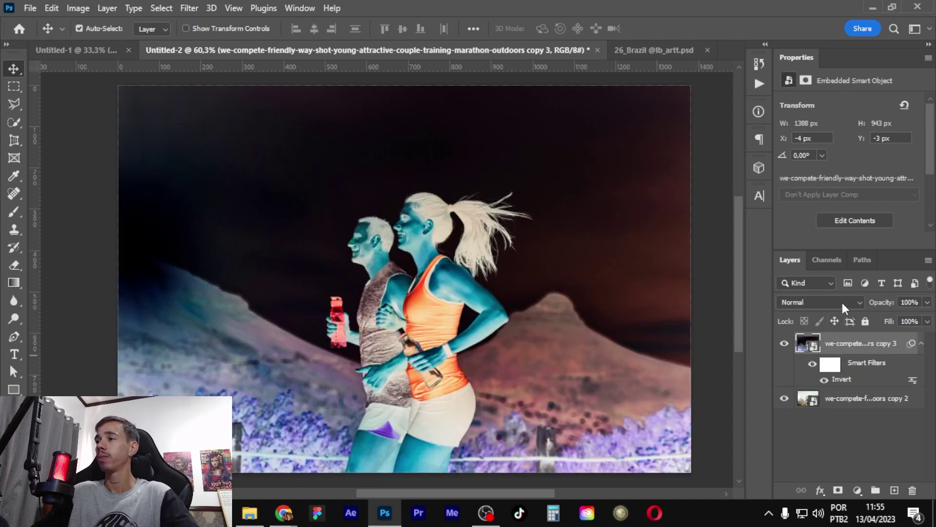
{"action": "left_click", "coordinate": [841, 302]}
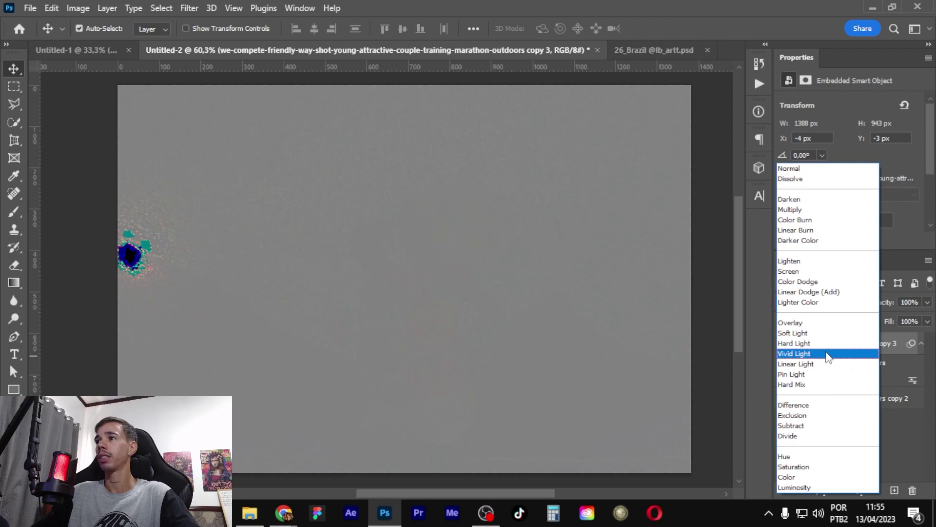
{"action": "left_click", "coordinate": [828, 354]}
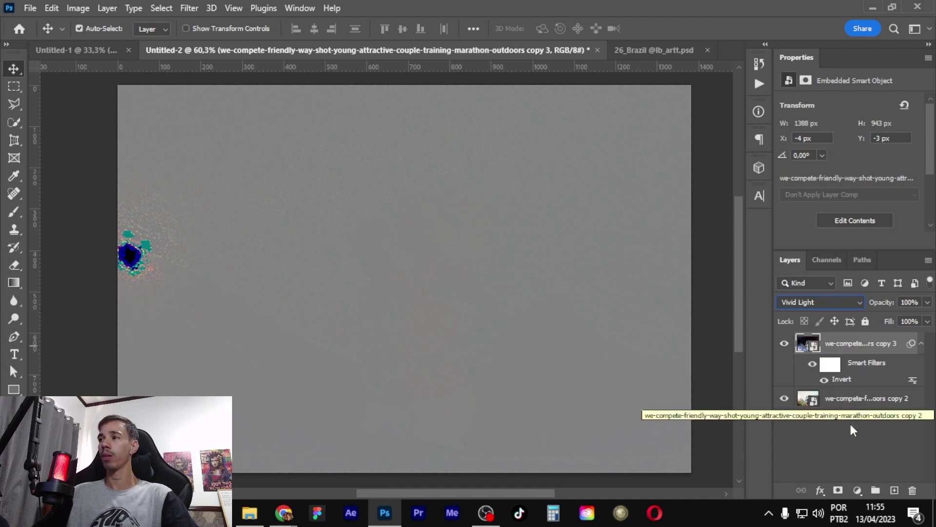
{"action": "left_click", "coordinate": [850, 422]}
{"action": "left_click", "coordinate": [848, 347]}
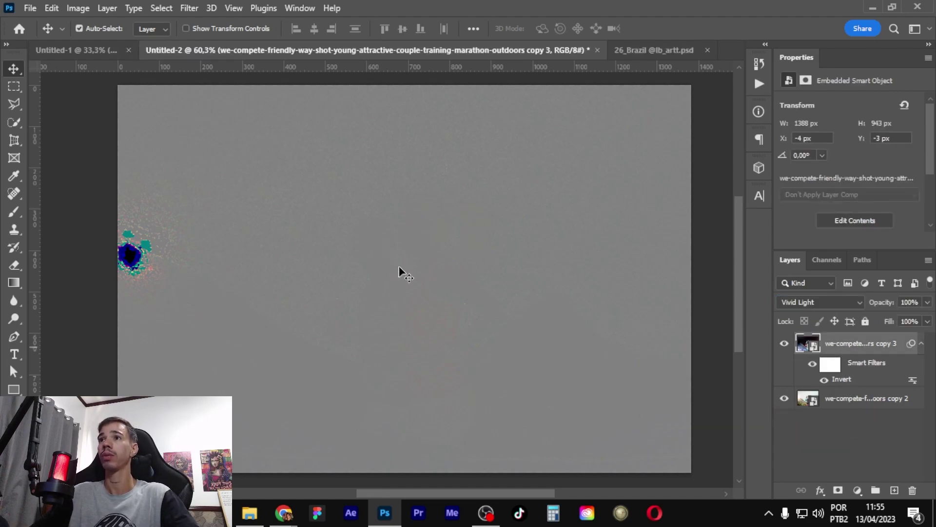
{"action": "left_click", "coordinate": [191, 9]}
{"action": "mouse_move", "coordinate": [198, 183]}
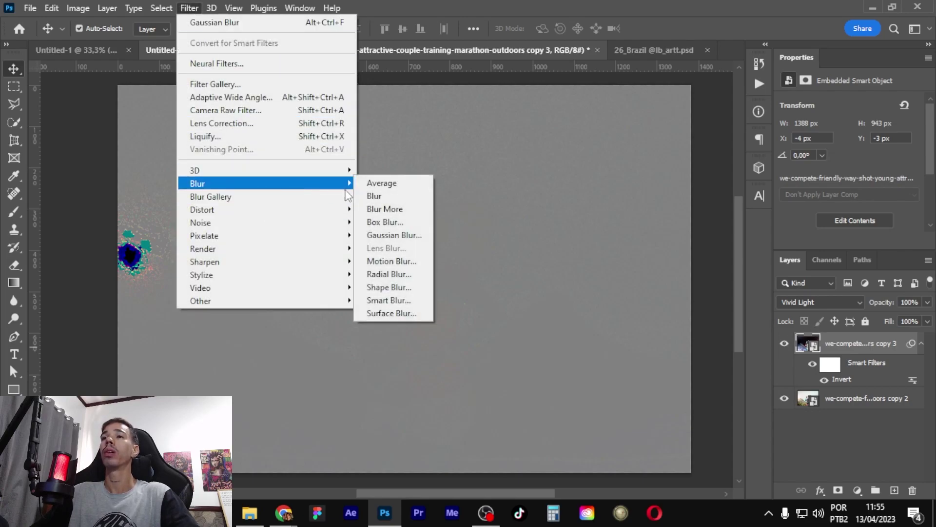
Step: Gaussian-blur the inverted copy 3 at a 4,2 px radius, then stamp visible layers into Layer 1
{"action": "left_click", "coordinate": [415, 235]}
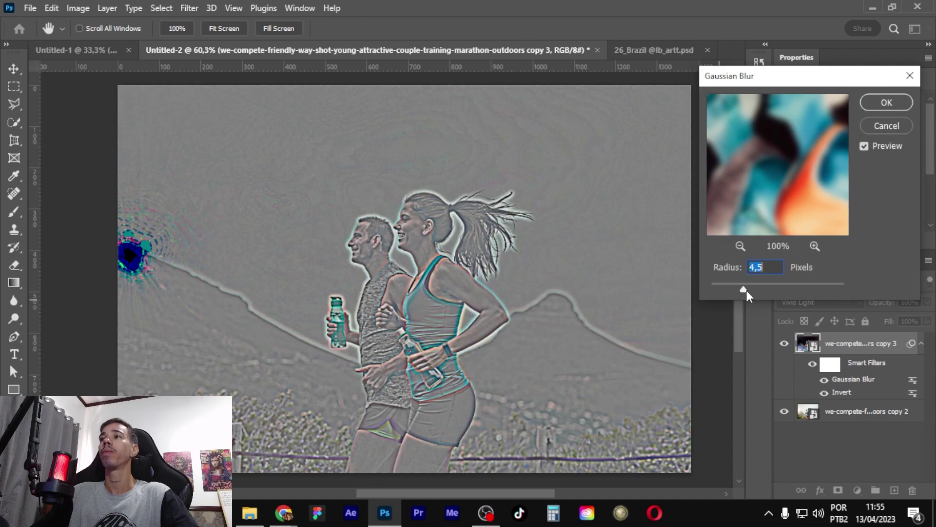
{"action": "mouse_move", "coordinate": [747, 290]}
{"action": "left_mouse_down"}
{"action": "mouse_move", "coordinate": [712, 287]}
{"action": "mouse_move", "coordinate": [764, 286]}
{"action": "mouse_move", "coordinate": [712, 288]}
{"action": "mouse_move", "coordinate": [742, 287]}
{"action": "left_mouse_up"}
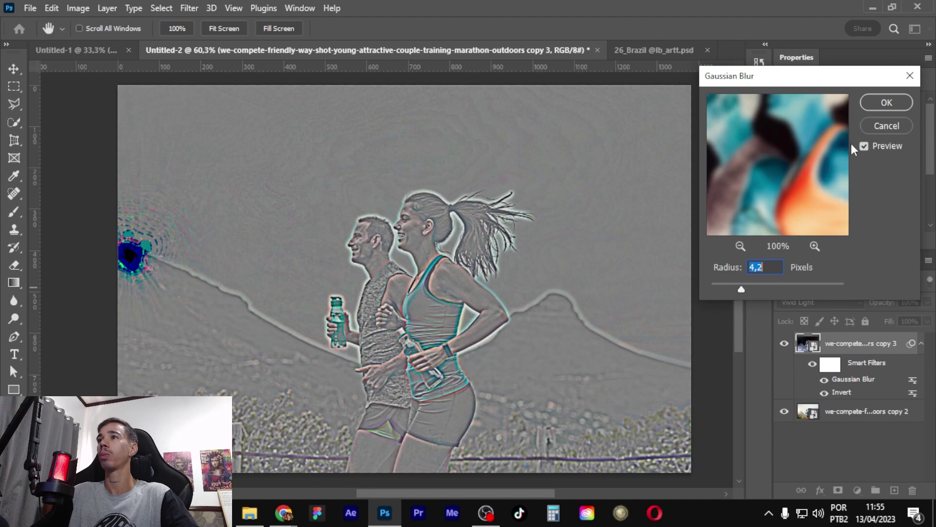
{"action": "left_click", "coordinate": [886, 104]}
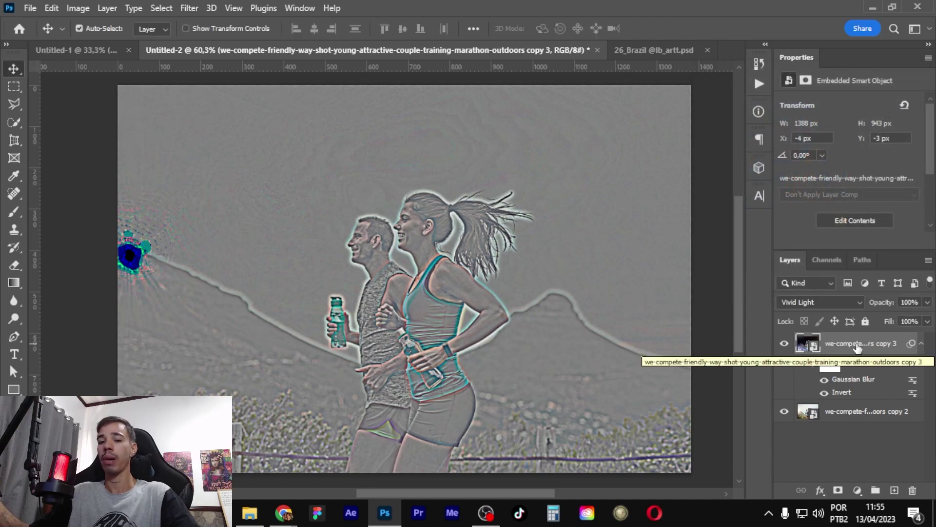
{"action": "key", "text": "ctrl+shift+alt+e"}
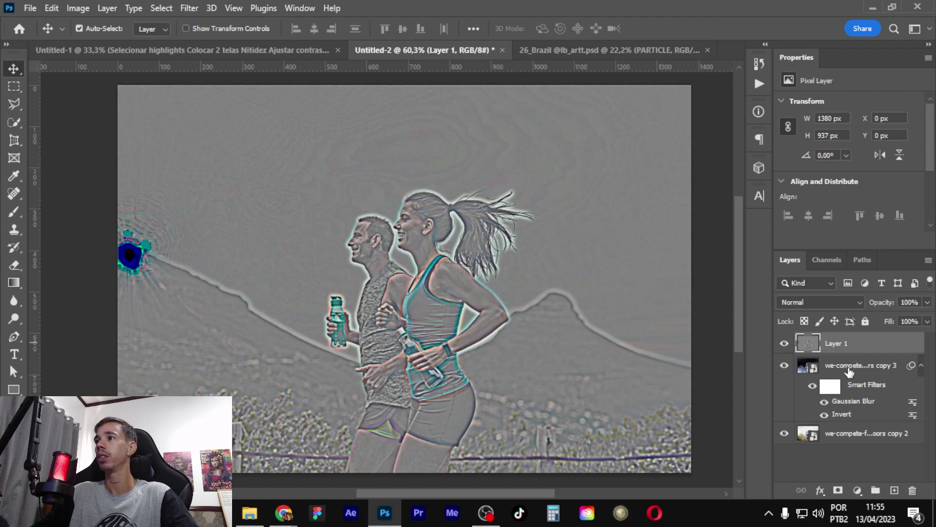
Step: Hide copy 3 and desaturate Layer 1 to -100 saturation with Hue/Saturation
{"action": "left_click", "coordinate": [784, 366]}
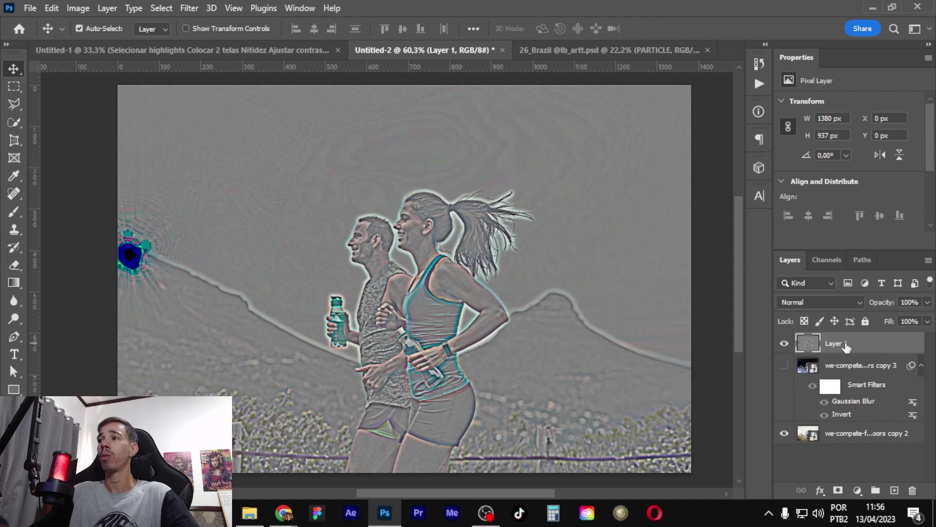
{"action": "key", "text": "ctrl+u"}
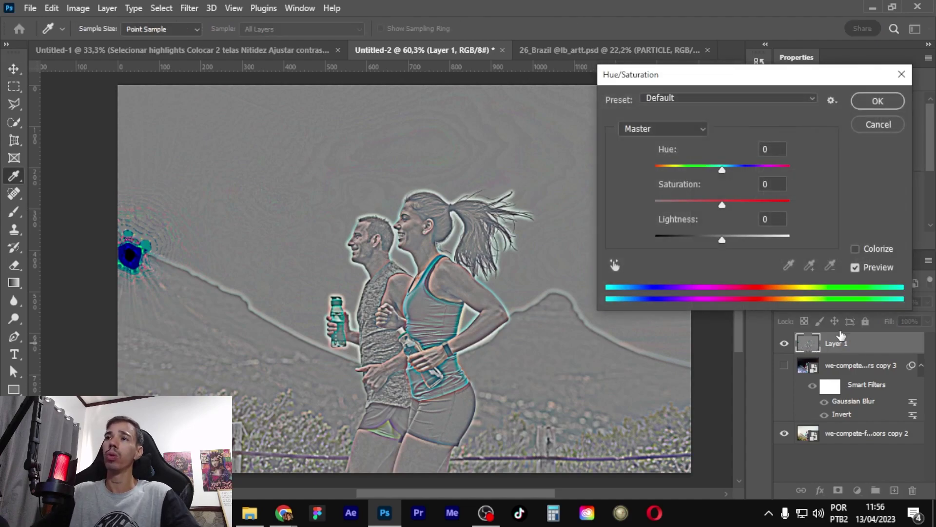
{"action": "left_click_drag", "start_coordinate": [722, 201], "coordinate": [591, 191]}
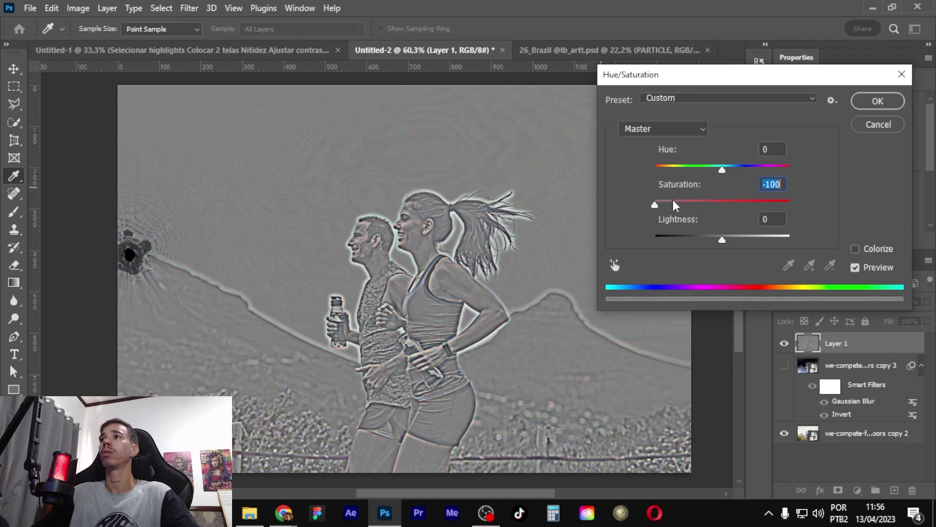
{"action": "left_click", "coordinate": [859, 103]}
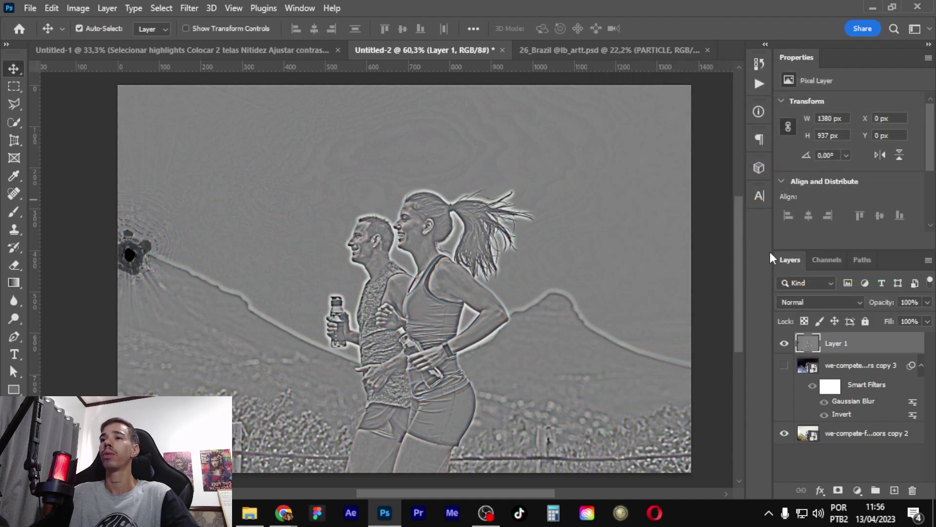
{"action": "left_click", "coordinate": [834, 303]}
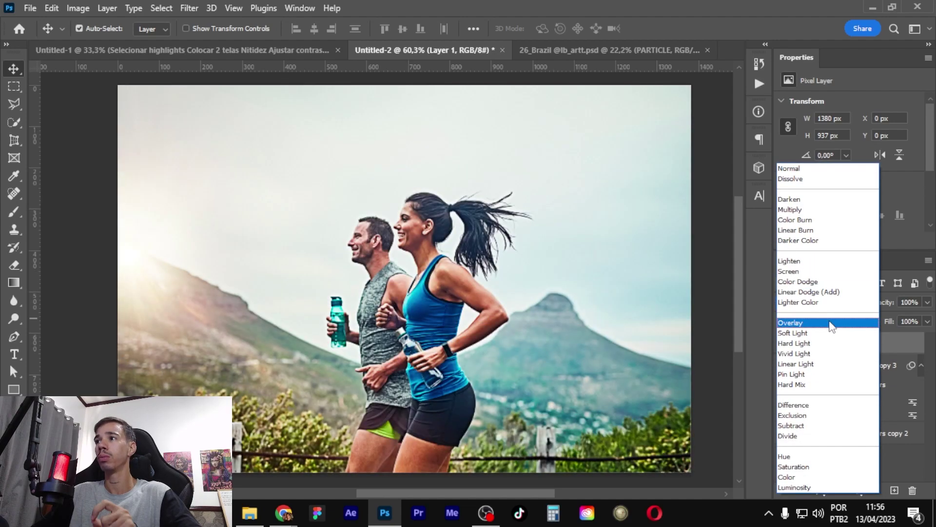
Step: Blend Layer 1 in Overlay, compare it on and off, and fade its opacity to 0%
{"action": "left_click", "coordinate": [834, 323]}
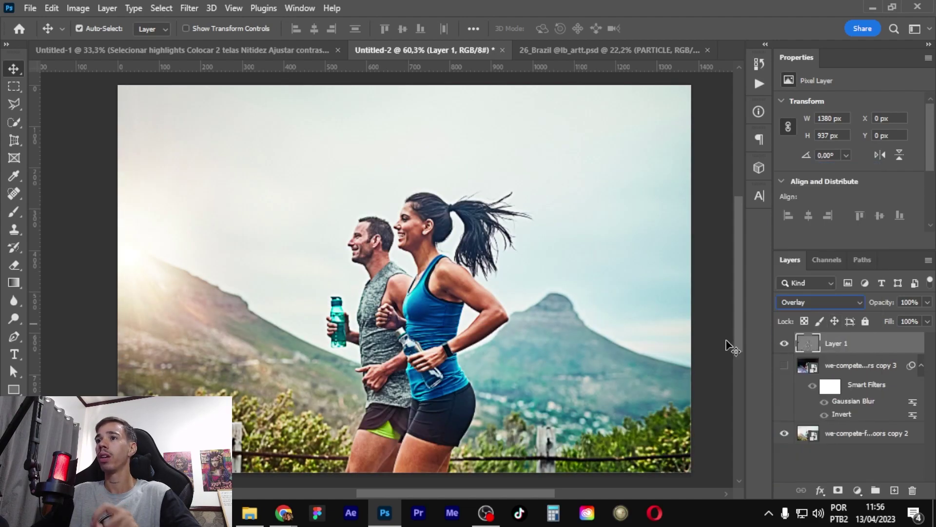
{"action": "left_click", "coordinate": [784, 343]}
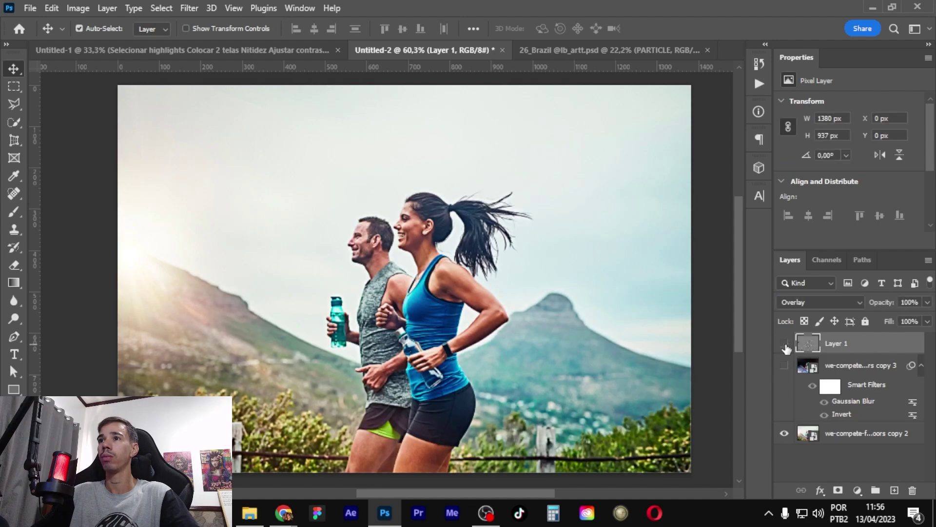
{"action": "left_click", "coordinate": [784, 343]}
{"action": "left_click", "coordinate": [928, 303]}
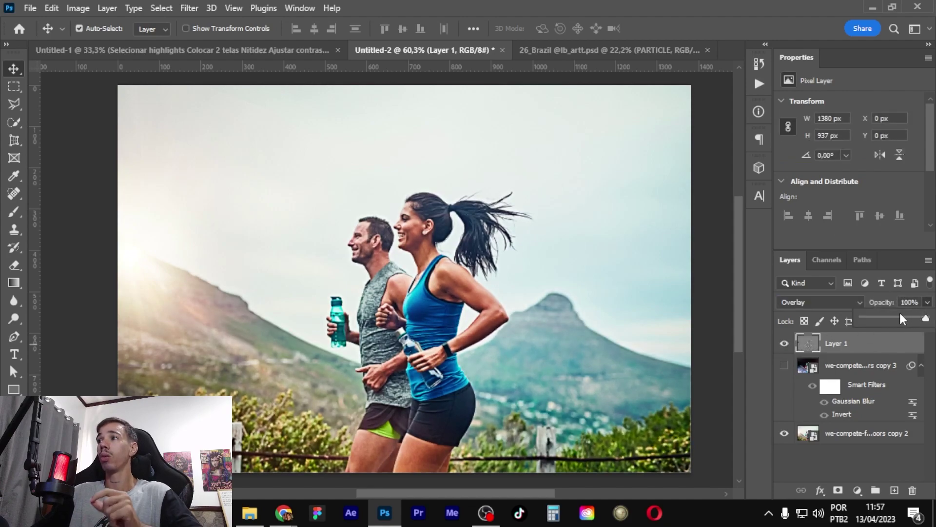
{"action": "left_click_drag", "start_coordinate": [926, 318], "coordinate": [581, 298]}
Step: Zoom in on the couple's faces and raise Layer 1's opacity to about half, comparing the sharpening
{"action": "scroll", "coordinate": [426, 255], "scroll_direction": "up", "scroll_amount": 4}
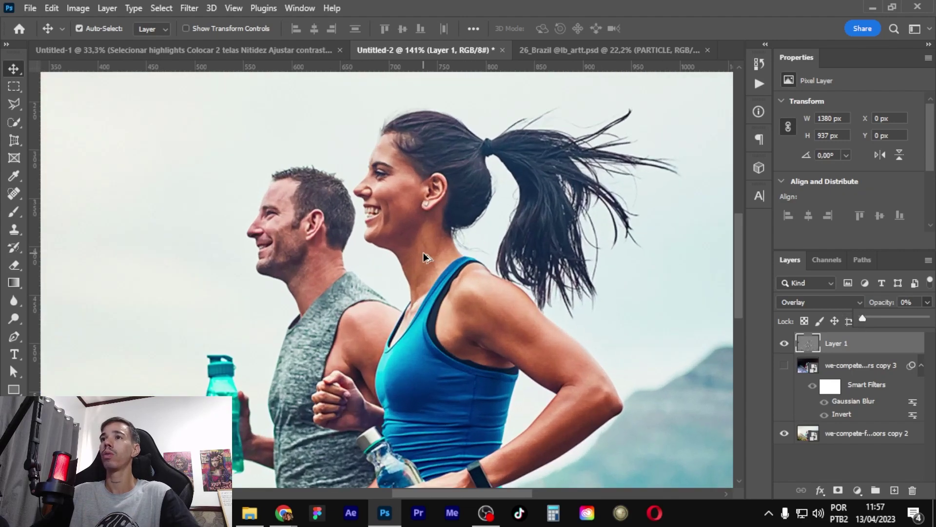
{"action": "scroll", "coordinate": [426, 255], "scroll_direction": "up", "scroll_amount": 1}
{"action": "left_click_drag", "start_coordinate": [519, 235], "coordinate": [522, 228]}
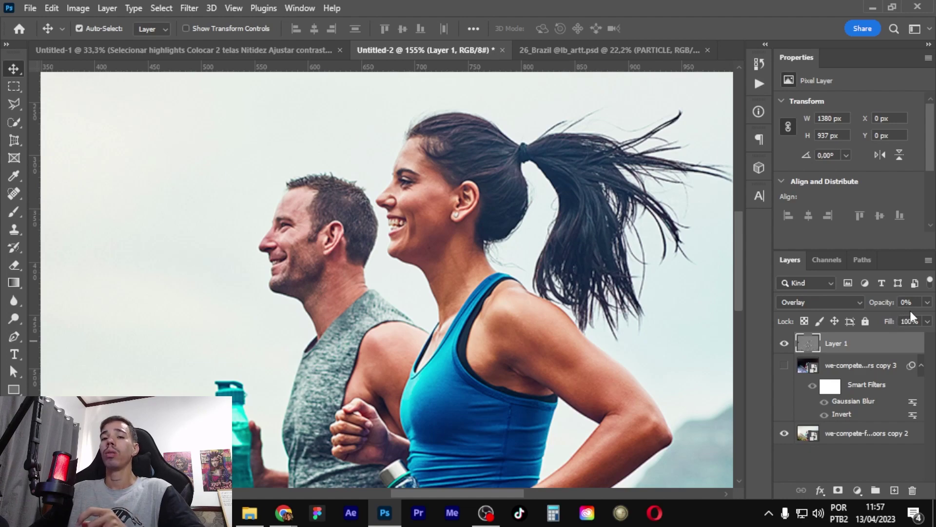
{"action": "left_click", "coordinate": [927, 303]}
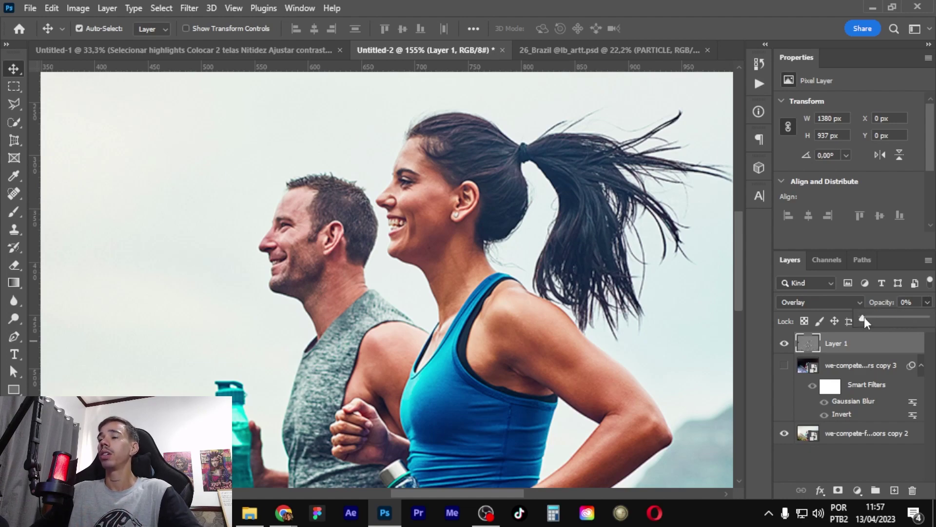
{"action": "mouse_move", "coordinate": [863, 318]}
{"action": "left_mouse_down"}
{"action": "mouse_move", "coordinate": [929, 319]}
{"action": "mouse_move", "coordinate": [862, 317]}
{"action": "mouse_move", "coordinate": [915, 320]}
{"action": "left_mouse_up"}
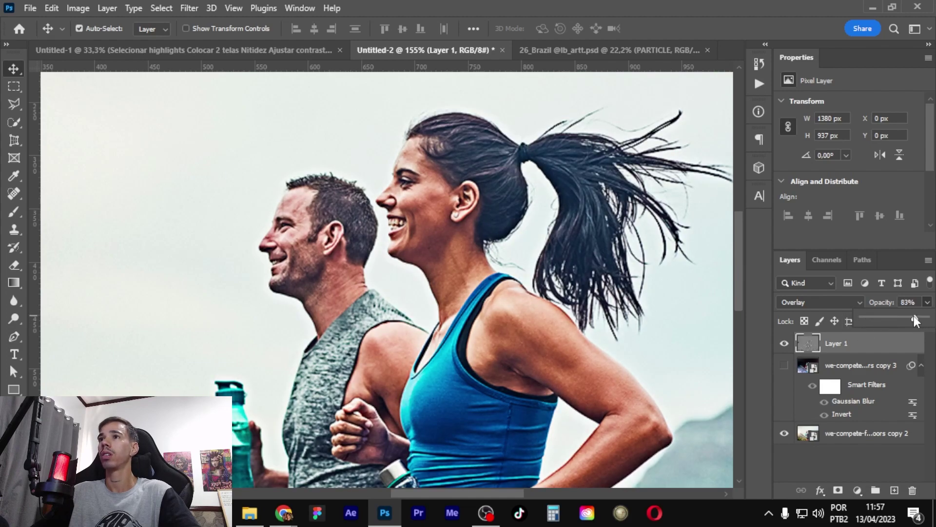
{"action": "left_click", "coordinate": [788, 345]}
{"action": "left_click", "coordinate": [785, 344]}
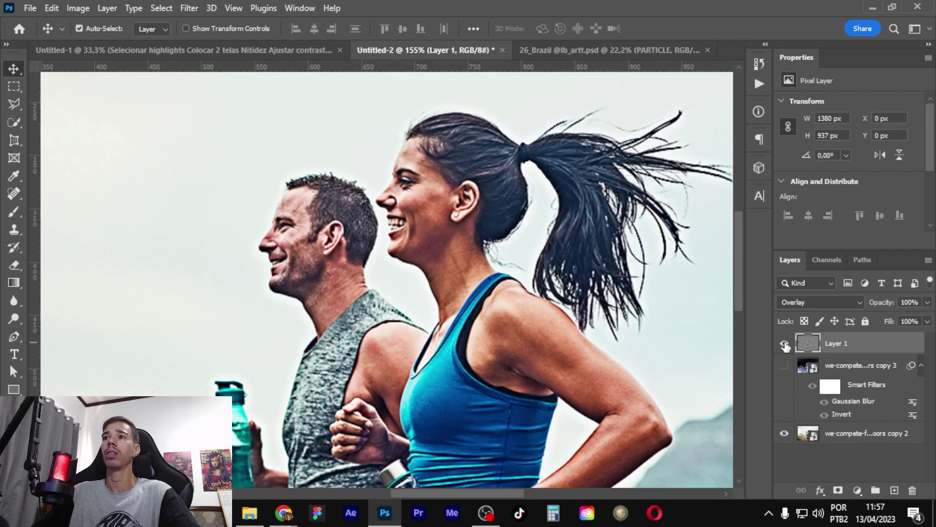
Step: Settle Layer 1's opacity at 52%, compare the result, and view the whole photo again
{"action": "left_click", "coordinate": [927, 303]}
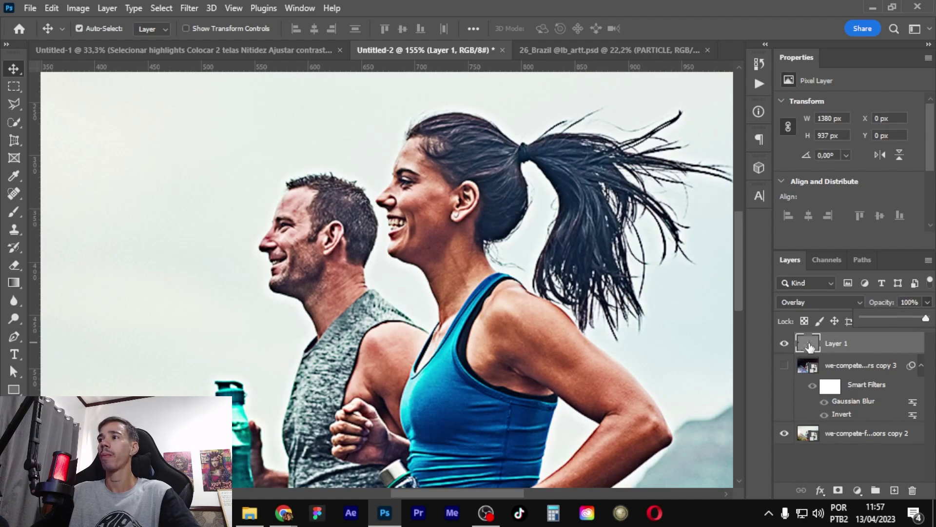
{"action": "left_click_drag", "start_coordinate": [901, 320], "coordinate": [894, 319]}
{"action": "left_click", "coordinate": [785, 344]}
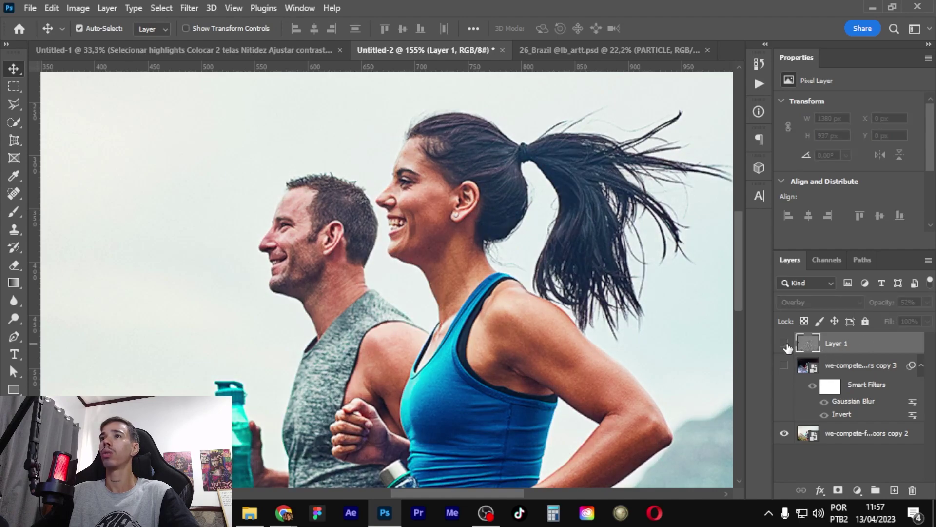
{"action": "left_click", "coordinate": [785, 344]}
{"action": "scroll", "coordinate": [595, 408], "scroll_direction": "down", "scroll_amount": 5}
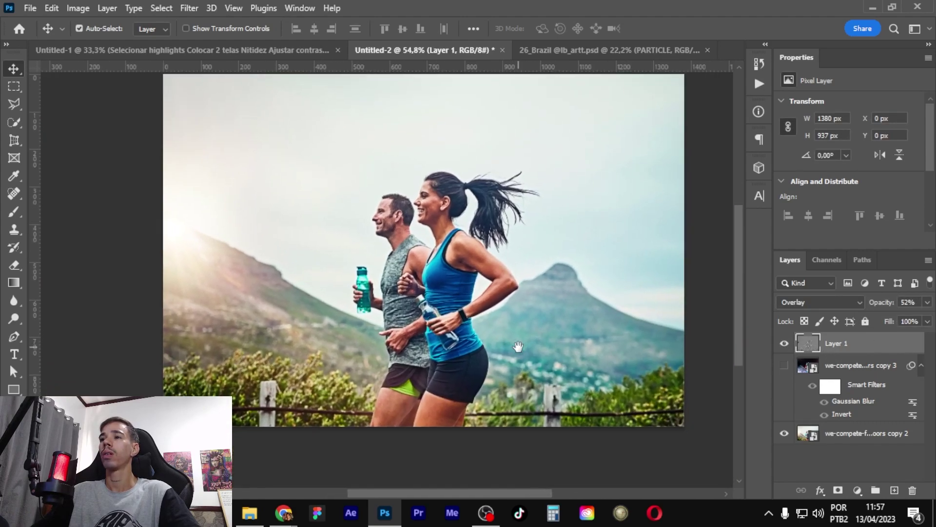
{"action": "left_click_drag", "start_coordinate": [595, 408], "coordinate": [512, 367]}
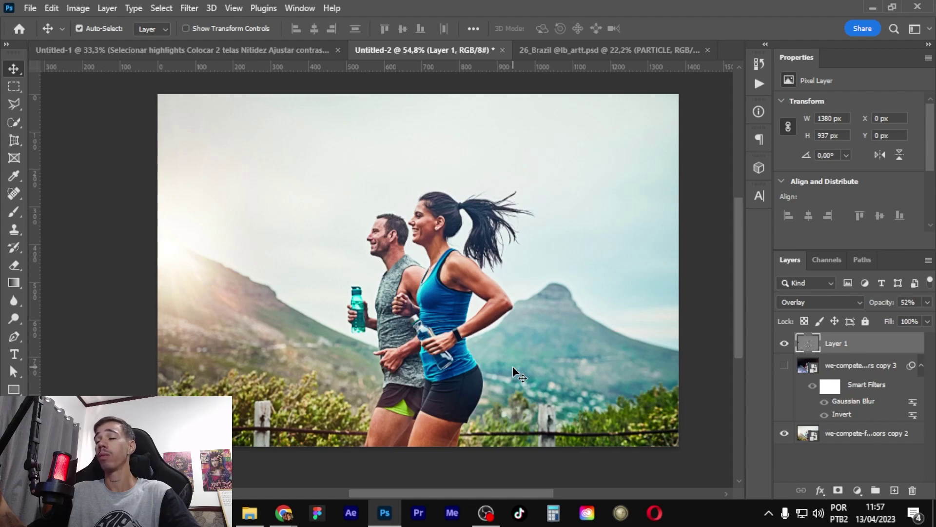
{"action": "left_click", "coordinate": [853, 369]}
Step: Switch to the Untitled-1 checklist document with Ctrl+Shift+Tab
{"action": "key", "text": "ctrl+shift+Tab"}
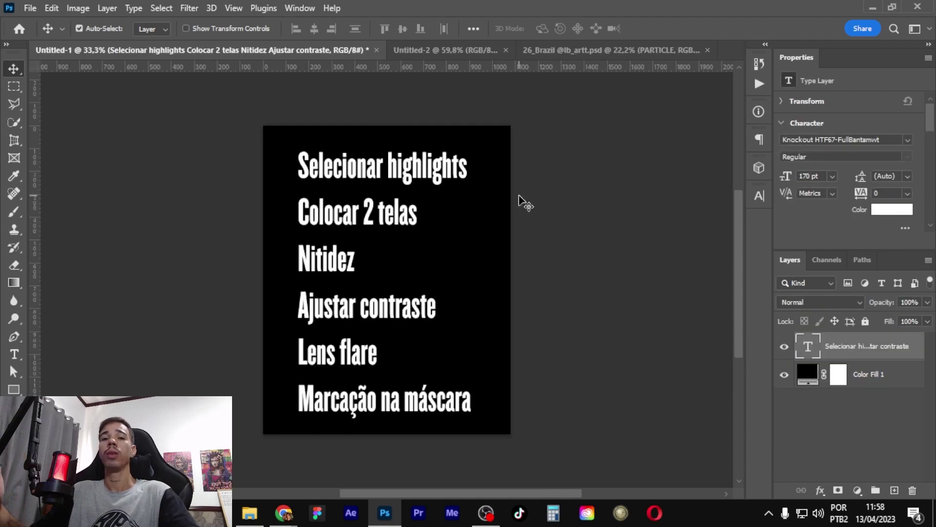